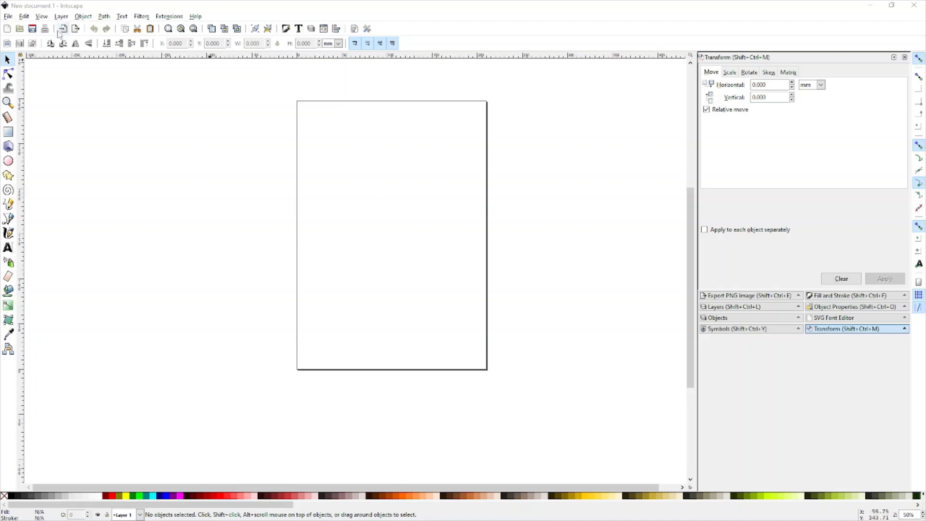
pyautogui.click(8, 17)
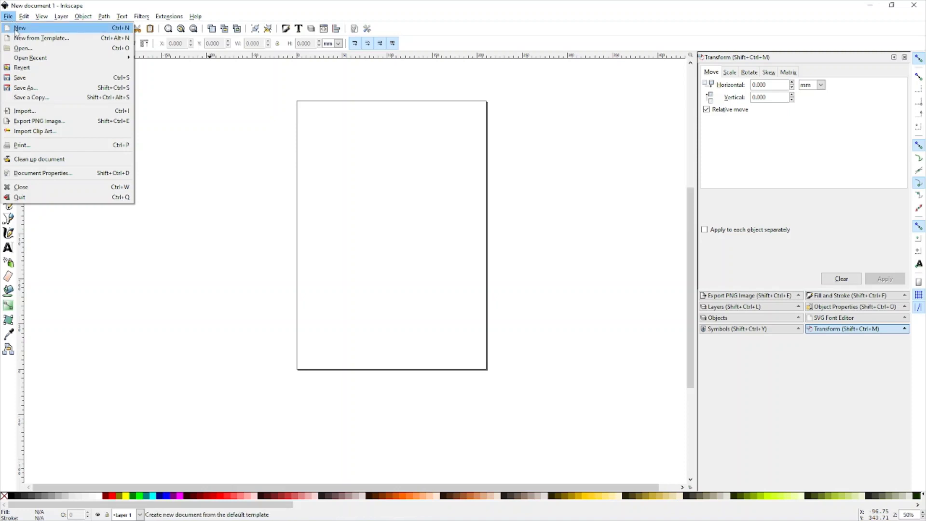
pyautogui.click(621, 213)
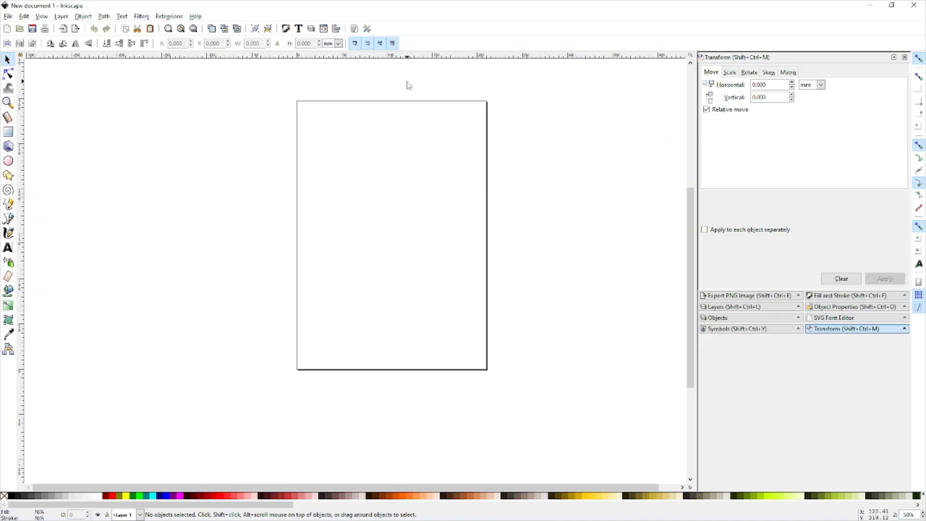
# Step: Set the units for object position and size to inches and lock the width-to-height ratio
pyautogui.click(339, 44)
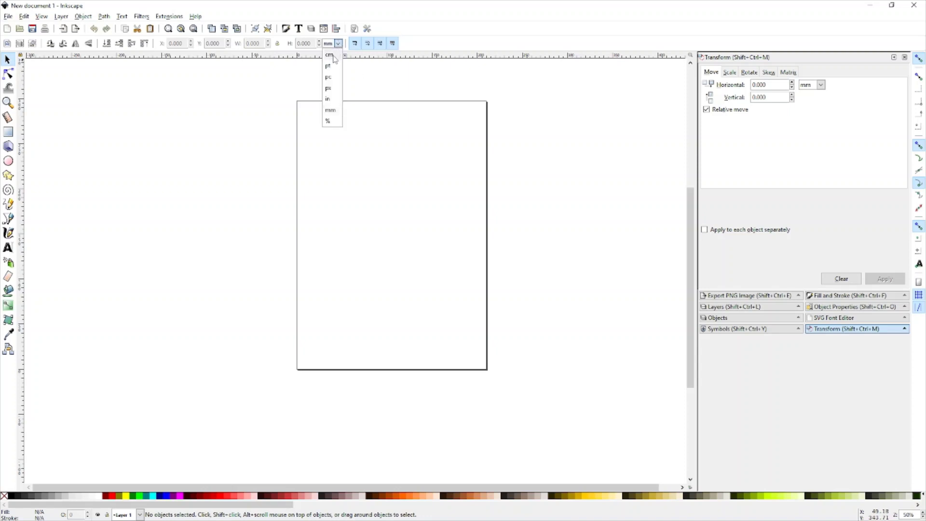
pyautogui.click(327, 100)
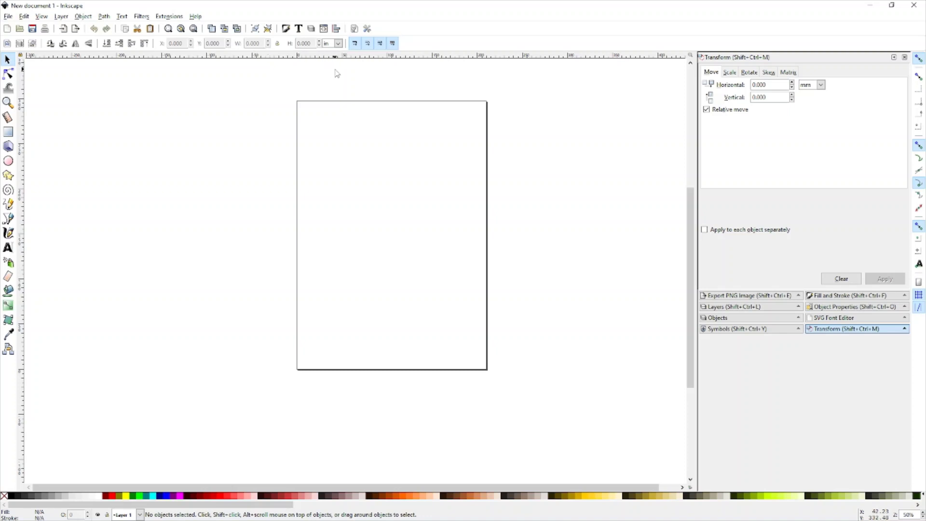
pyautogui.click(277, 43)
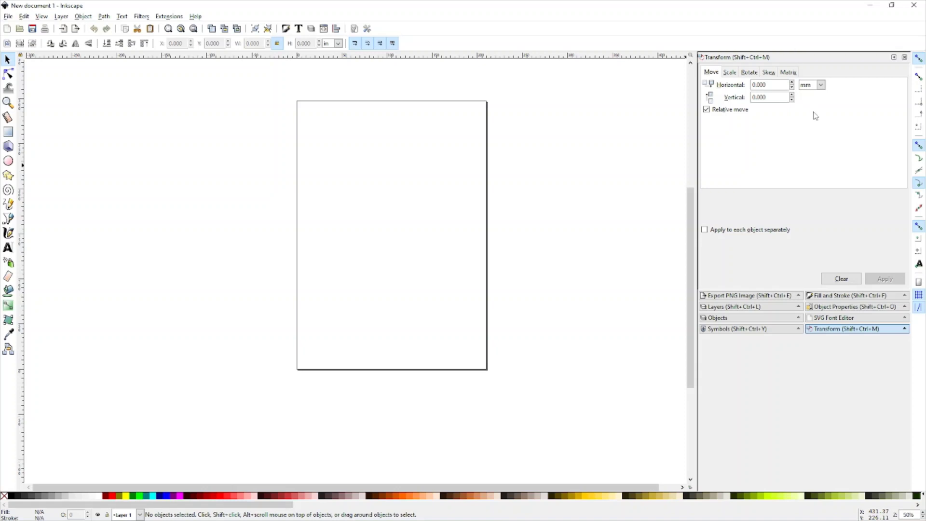
# Step: Set the Transform move units to inches and look through the Scale, Rotate, Skew and Matrix settings
pyautogui.click(821, 84)
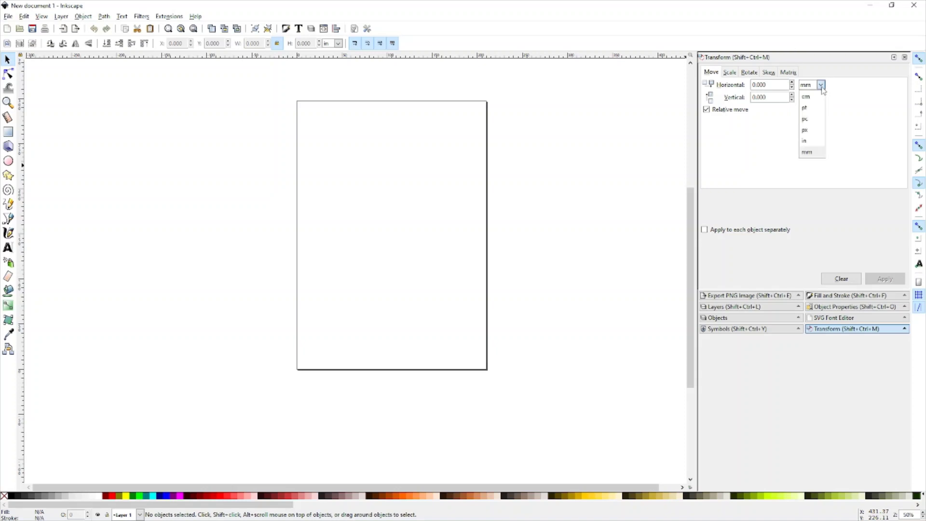
pyautogui.click(809, 142)
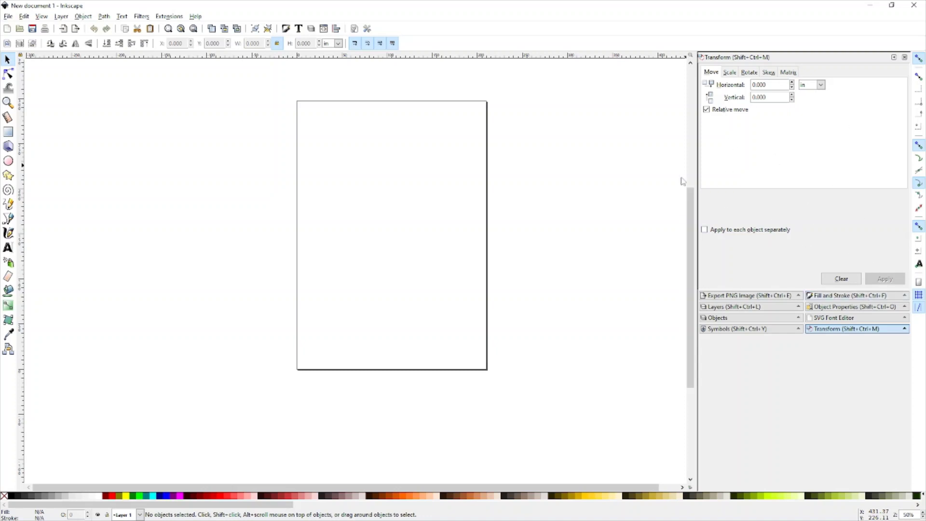
pyautogui.click(731, 74)
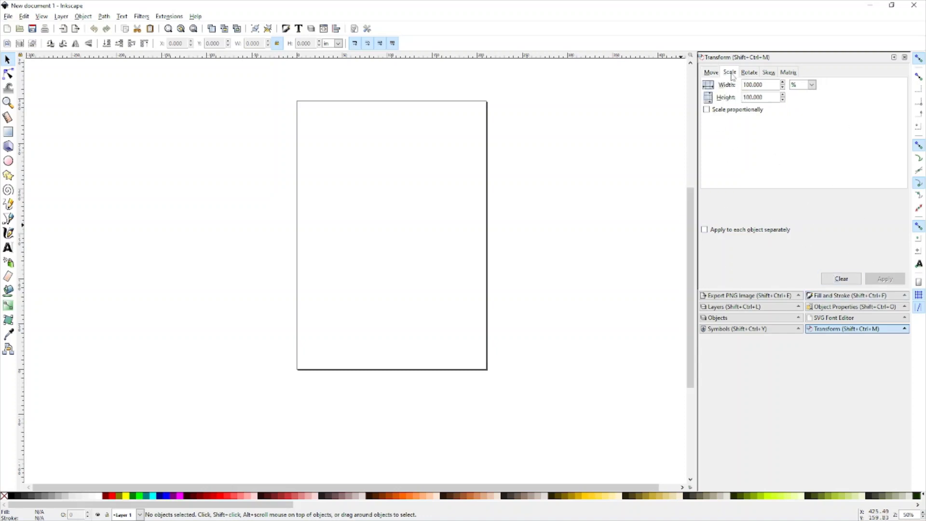
pyautogui.click(756, 73)
pyautogui.click(774, 74)
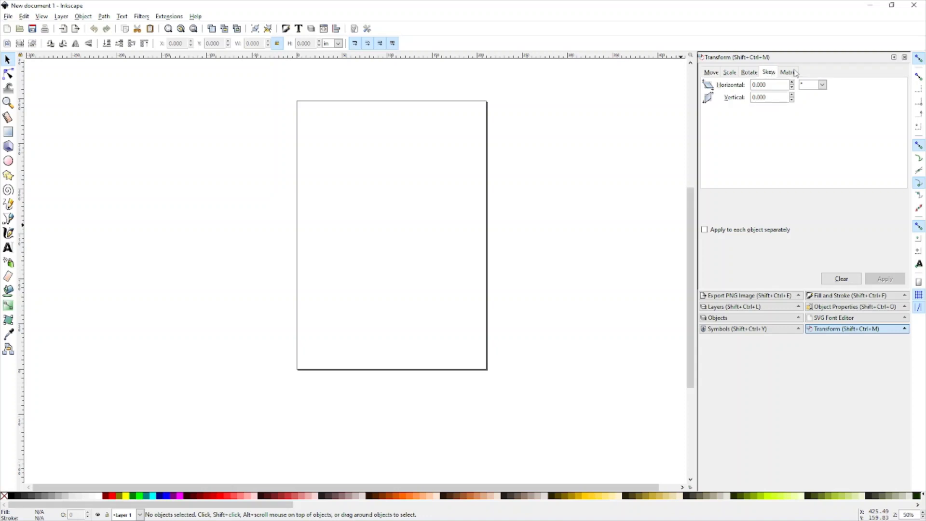
pyautogui.click(791, 74)
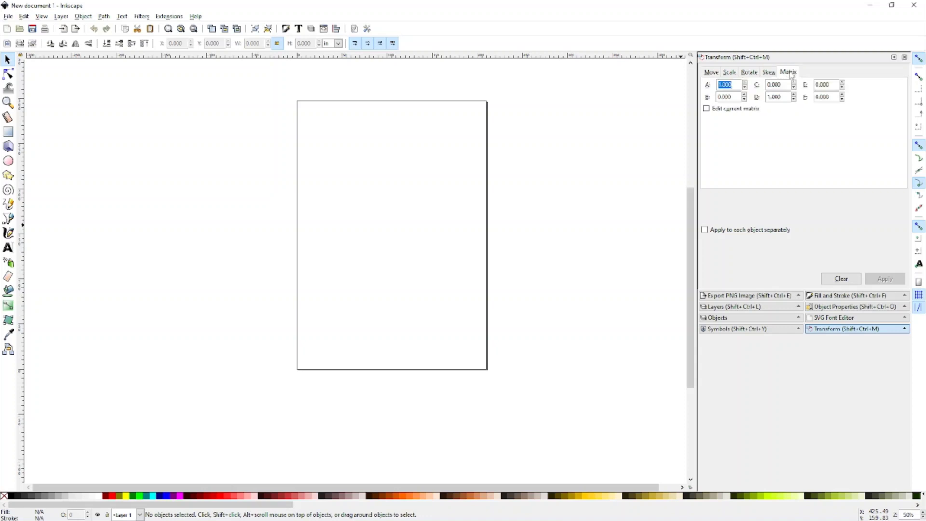
pyautogui.click(716, 75)
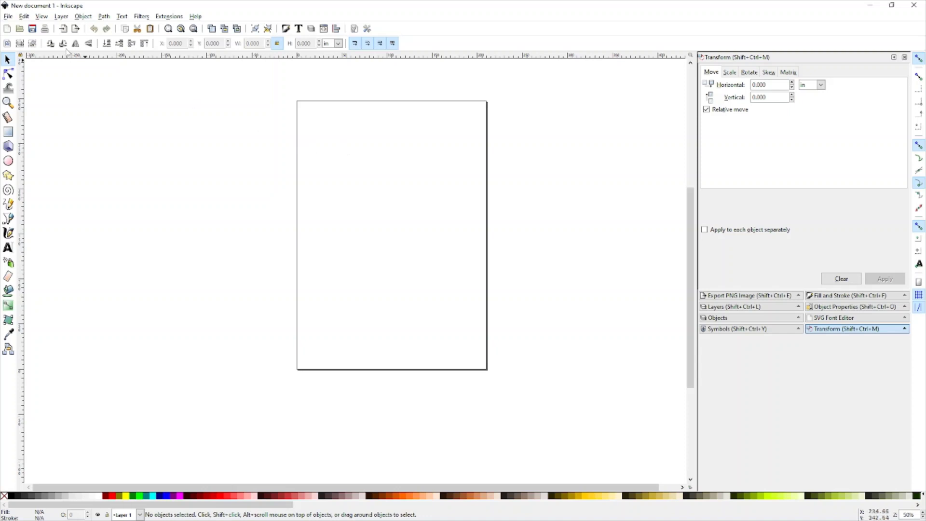
# Step: Open the document properties and set the custom page size units to inches
pyautogui.click(9, 16)
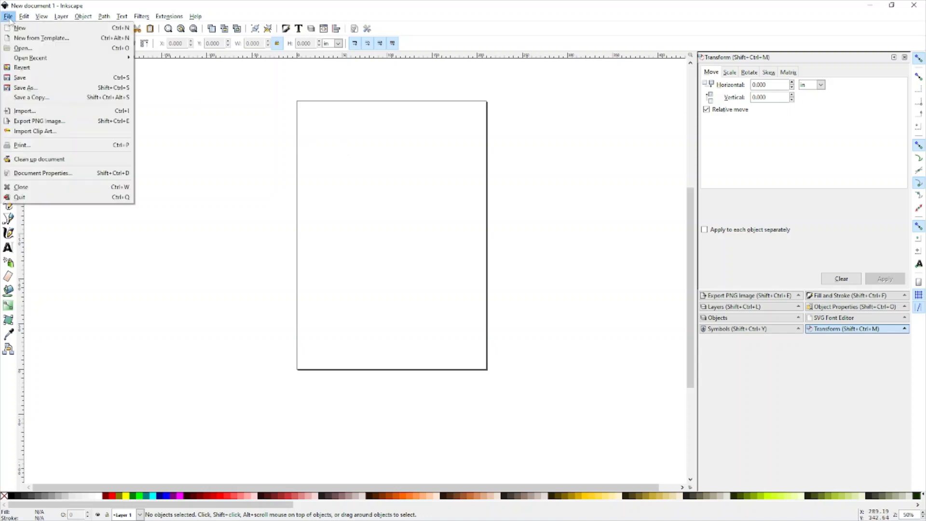
pyautogui.click(46, 175)
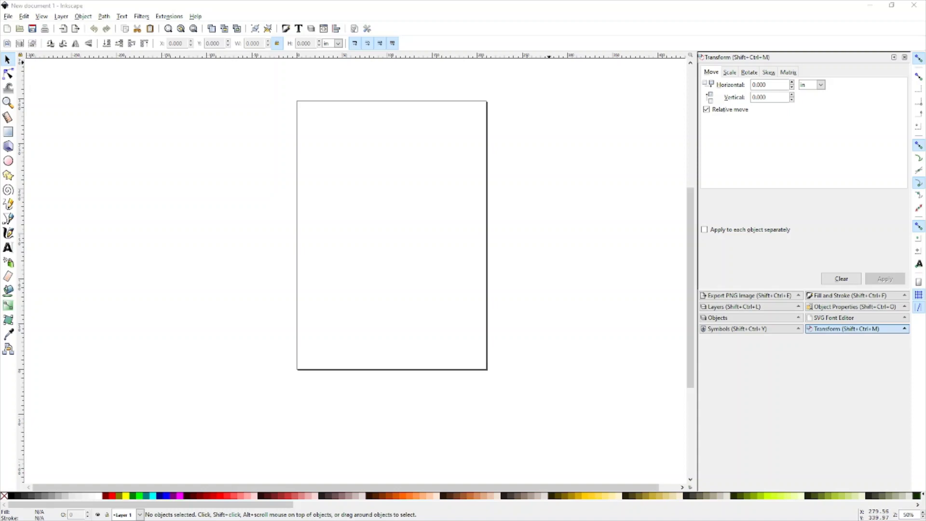
pyautogui.moveTo(0, 212); pyautogui.dragTo(306, 5)
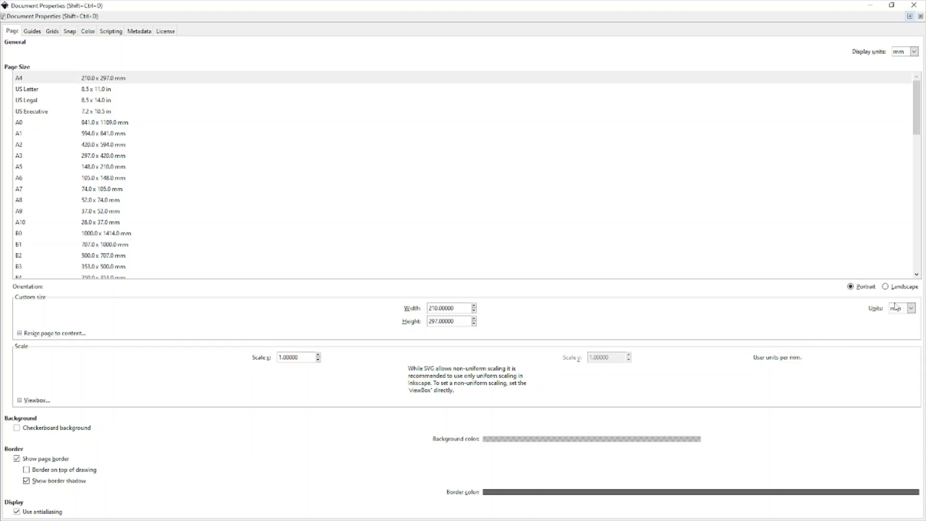
pyautogui.click(911, 308)
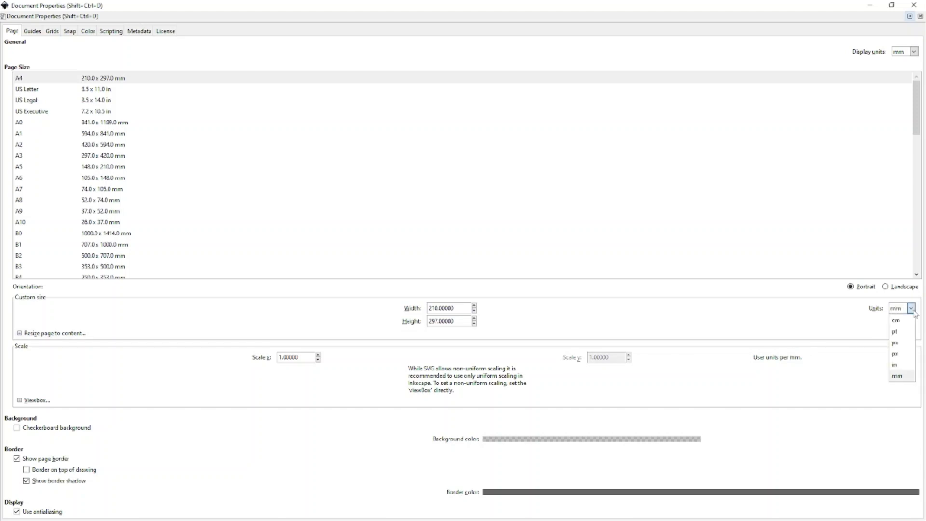
pyautogui.click(909, 365)
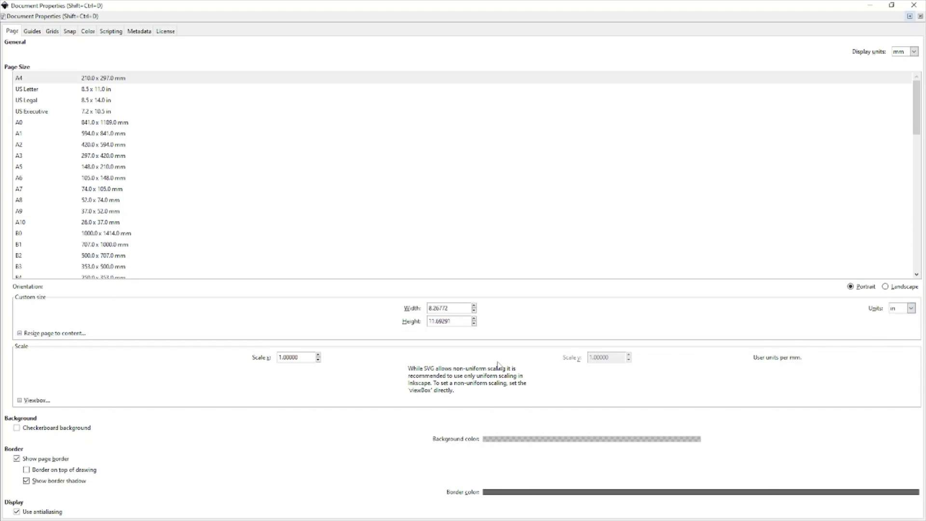
# Step: Set the page size to 8.5 in wide by 11 in high and the document's display units to inches
pyautogui.click(453, 309)
pyautogui.press('BackSpace')
pyautogui.press('BackSpace')
pyautogui.write('5')
pyautogui.press('Tab')
pyautogui.click(462, 320)
pyautogui.press('Return')
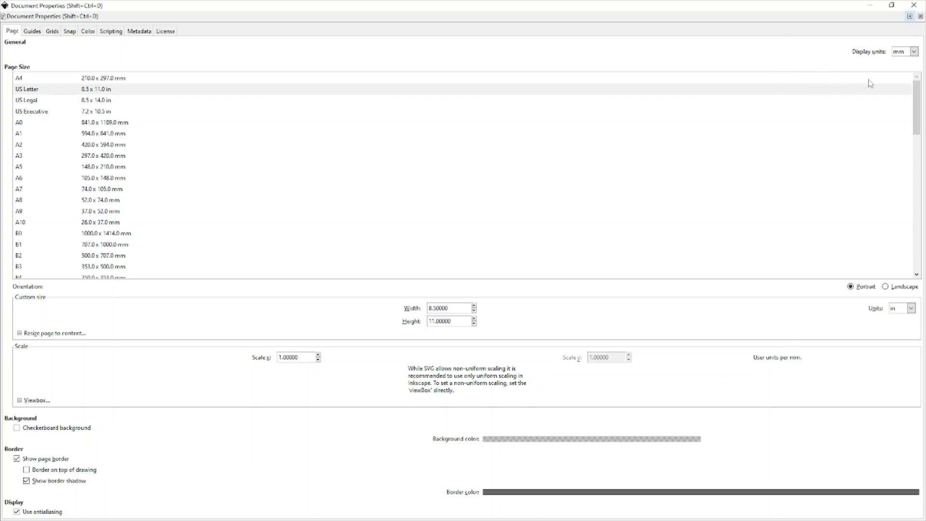
pyautogui.click(913, 52)
pyautogui.click(900, 108)
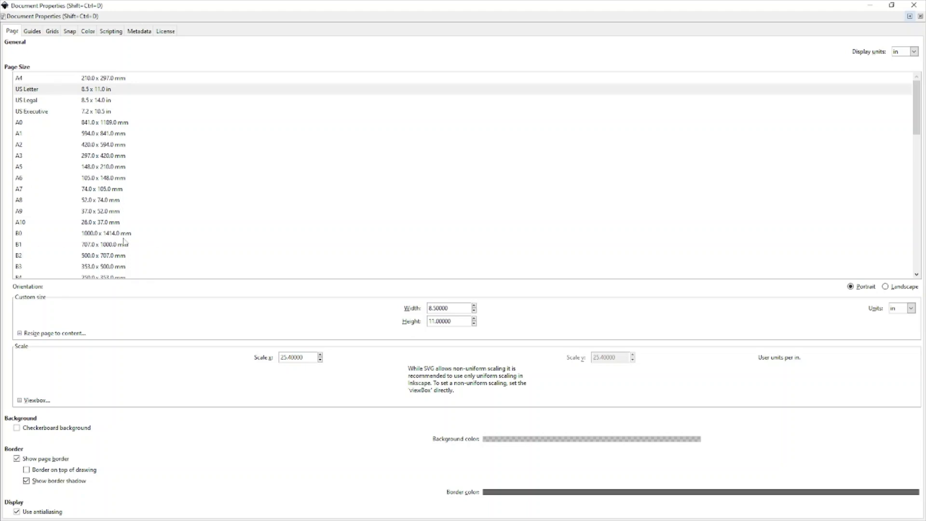
# Step: Examine the list of predefined page sizes from A4 through Arch E1
pyautogui.scroll(-15, 216, 203)
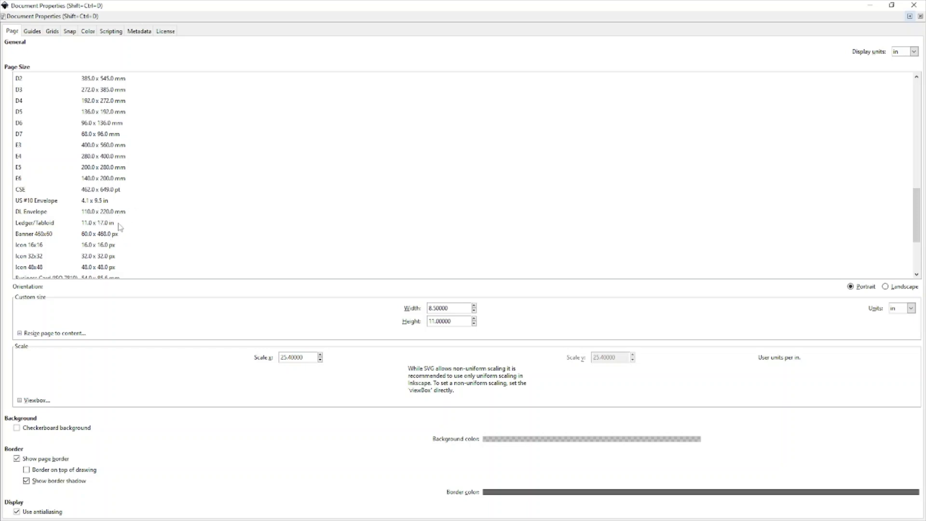
pyautogui.scroll(-3, 134, 214)
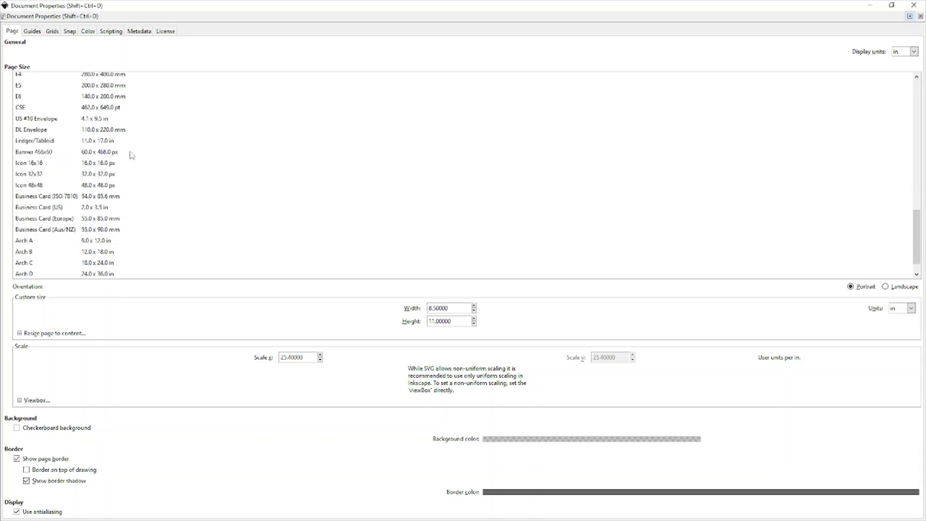
pyautogui.scroll(-1, 132, 193)
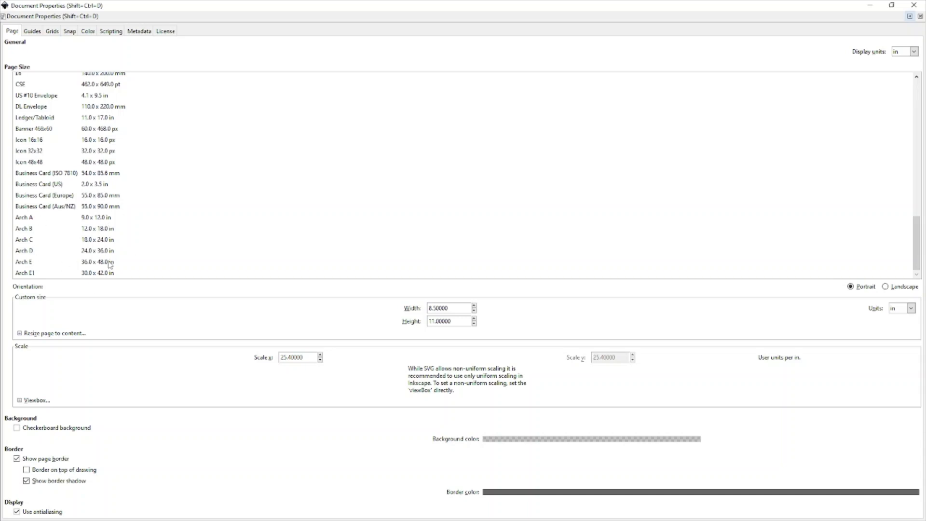
pyautogui.scroll(15, 120, 259)
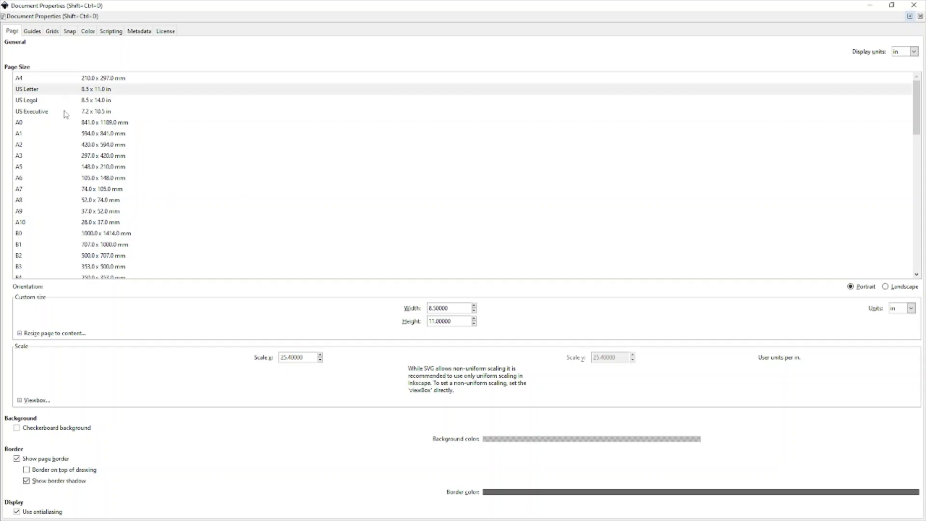
pyautogui.scroll(-14, 66, 114)
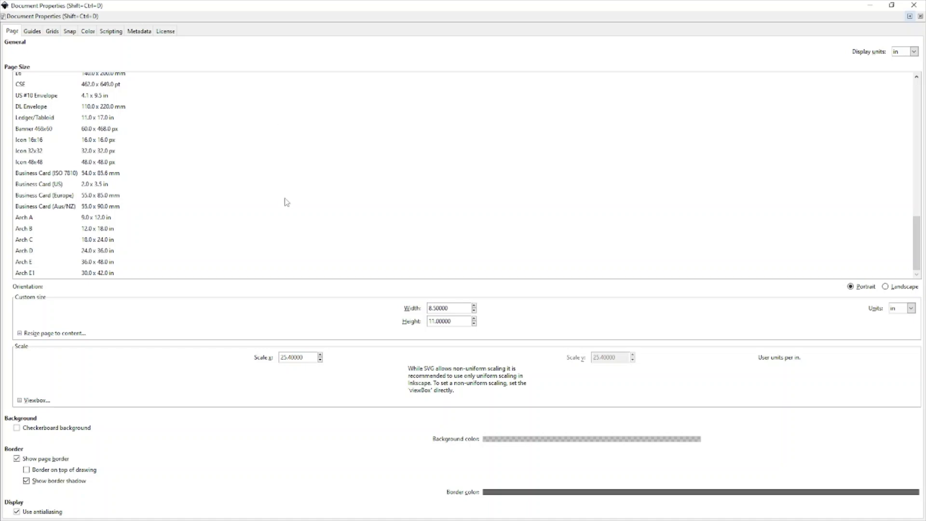
pyautogui.scroll(10, 286, 202)
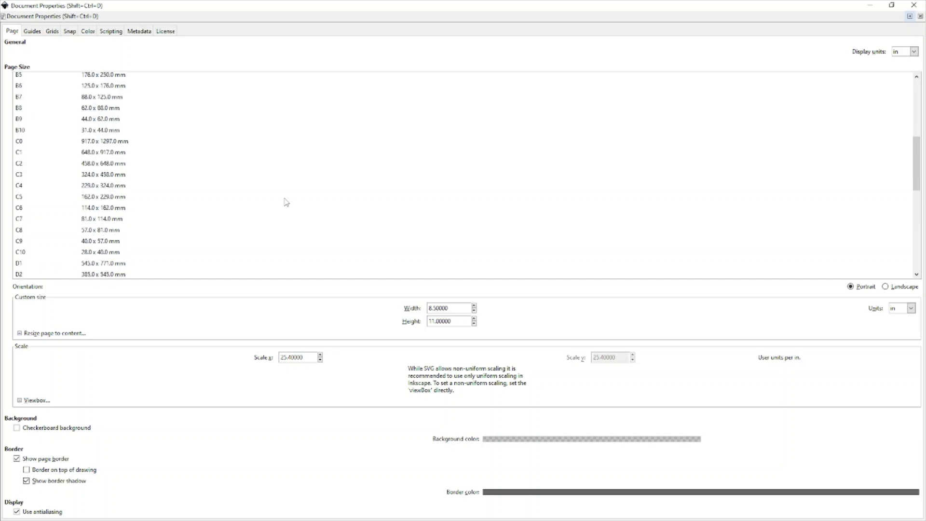
pyautogui.scroll(5, 285, 201)
pyautogui.scroll(3, 286, 201)
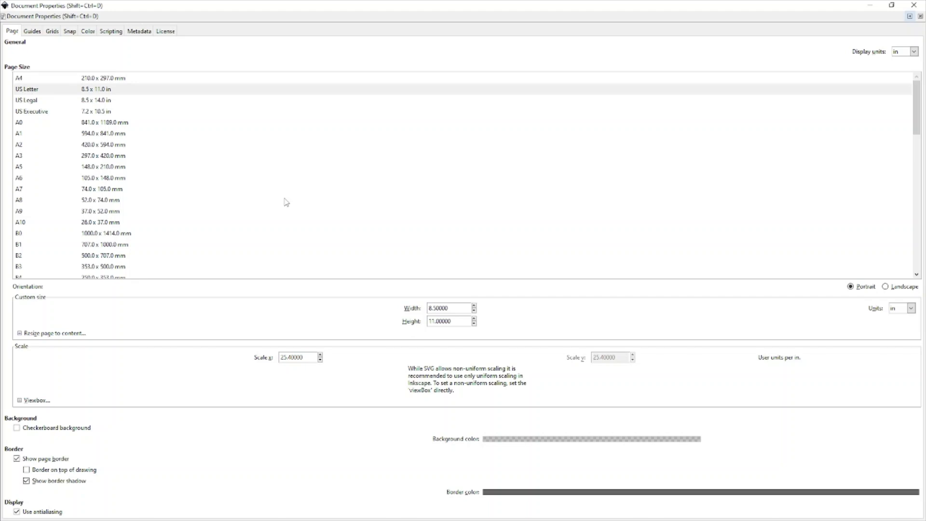
pyautogui.scroll(-1, 184, 118)
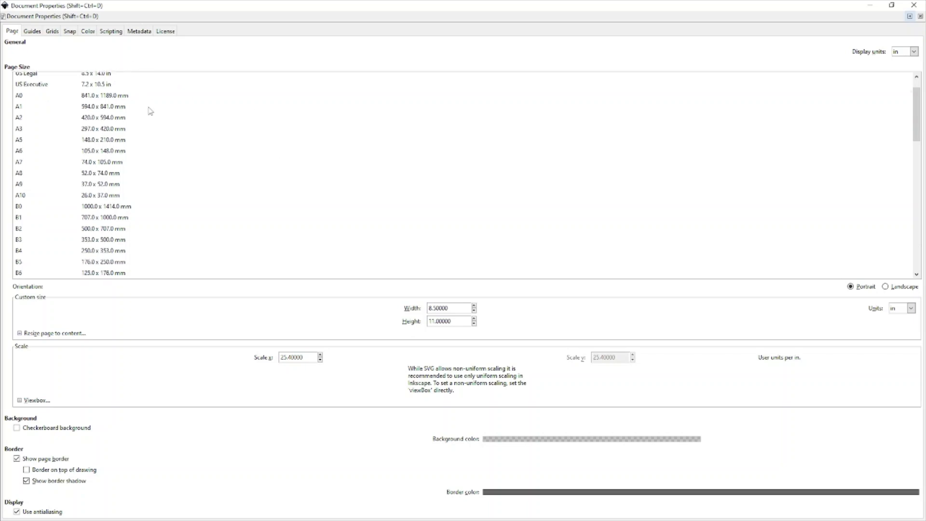
pyautogui.scroll(1, 151, 111)
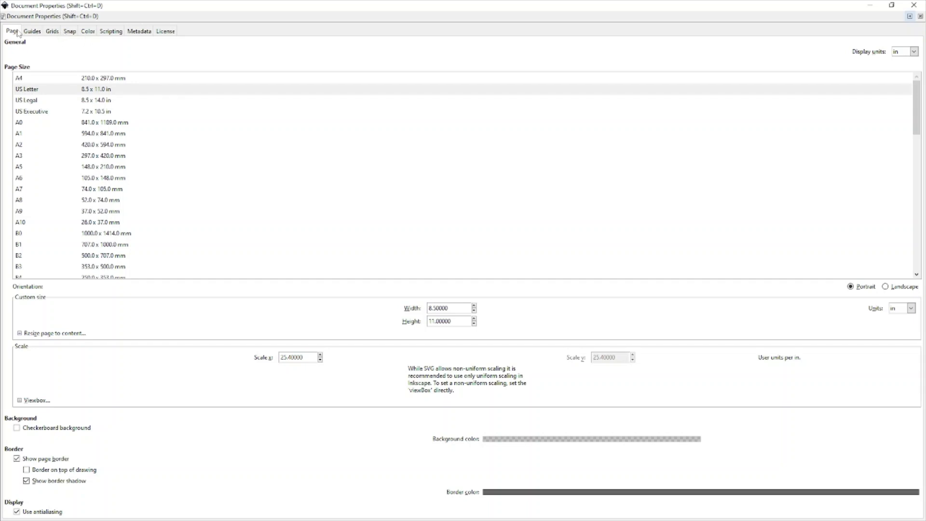
# Step: Choose the available color profile "Cosmos Ink (CMYK Sublimation) (Crafting Besties Sub Paper) (Prem Pres Matte).icm" and close the document properties
pyautogui.click(88, 31)
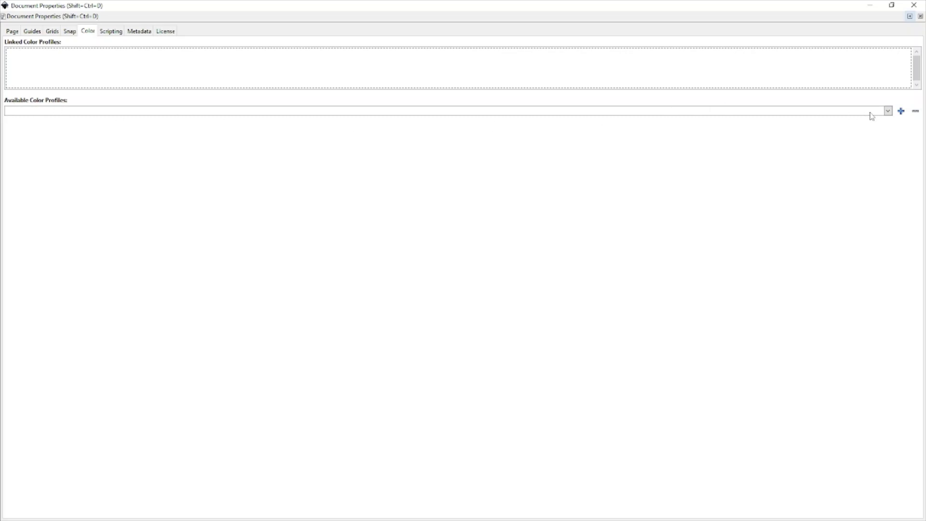
pyautogui.click(887, 113)
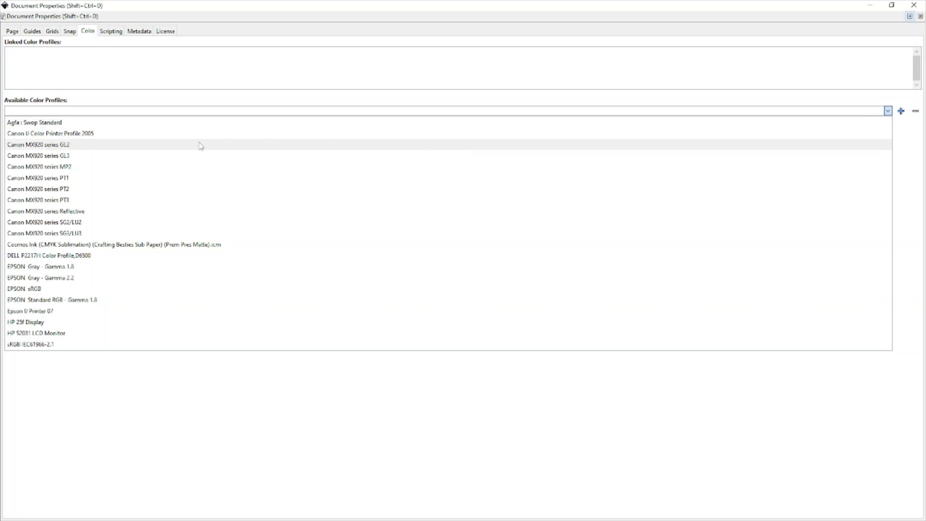
pyautogui.click(113, 246)
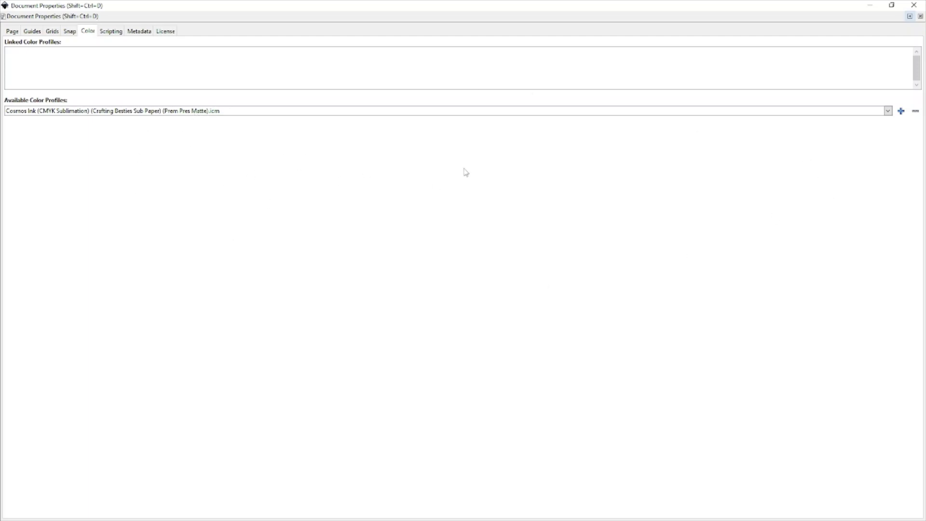
pyautogui.click(14, 33)
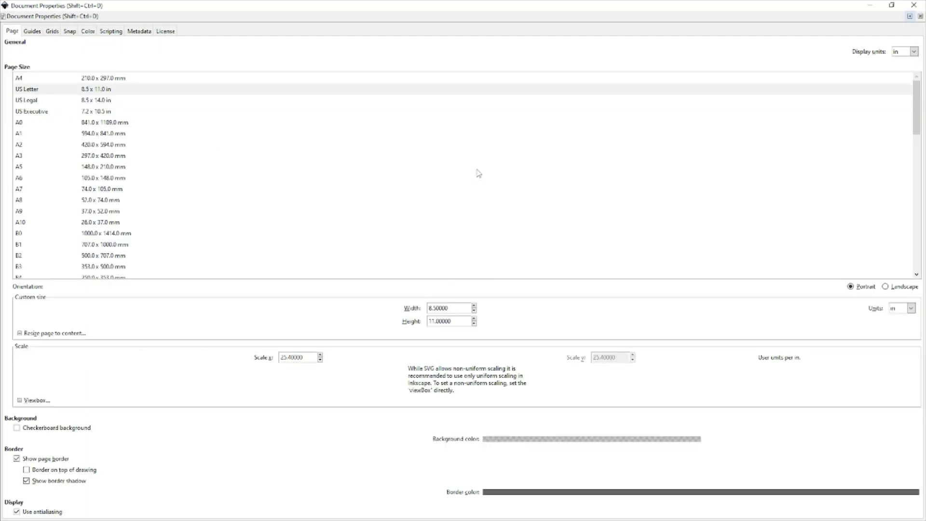
pyautogui.scroll(-5, 383, 277)
pyautogui.scroll(5, 383, 277)
pyautogui.click(913, 7)
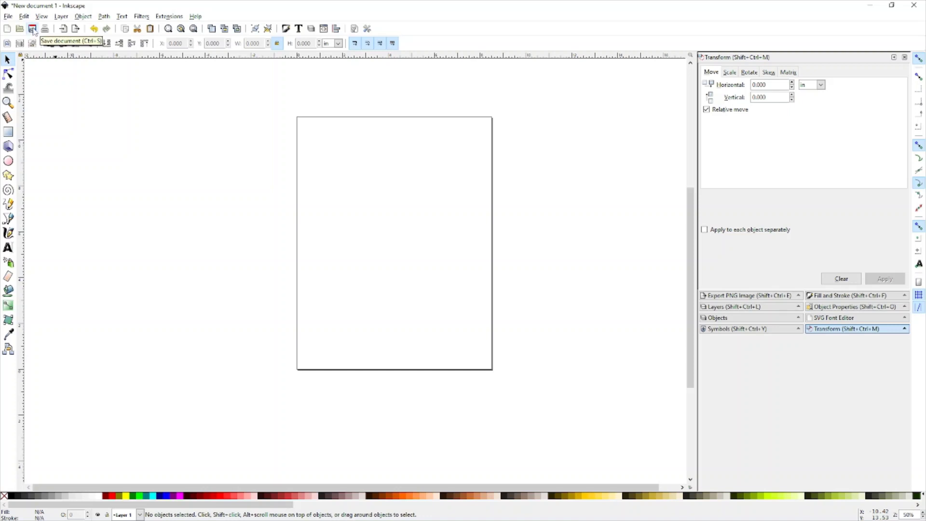
# Step: Start saving the document and browse to the Scandeez folder on the Desktop as its location
pyautogui.click(34, 31)
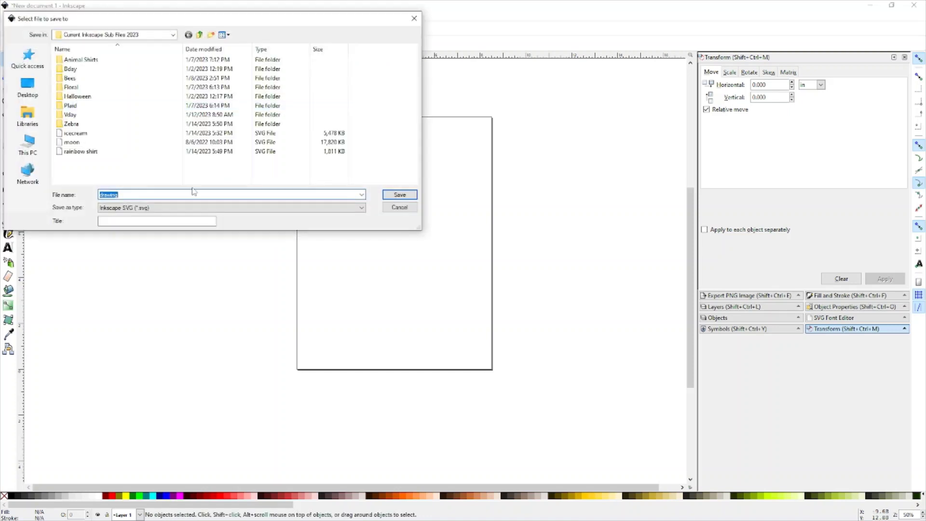
pyautogui.click(43, 92)
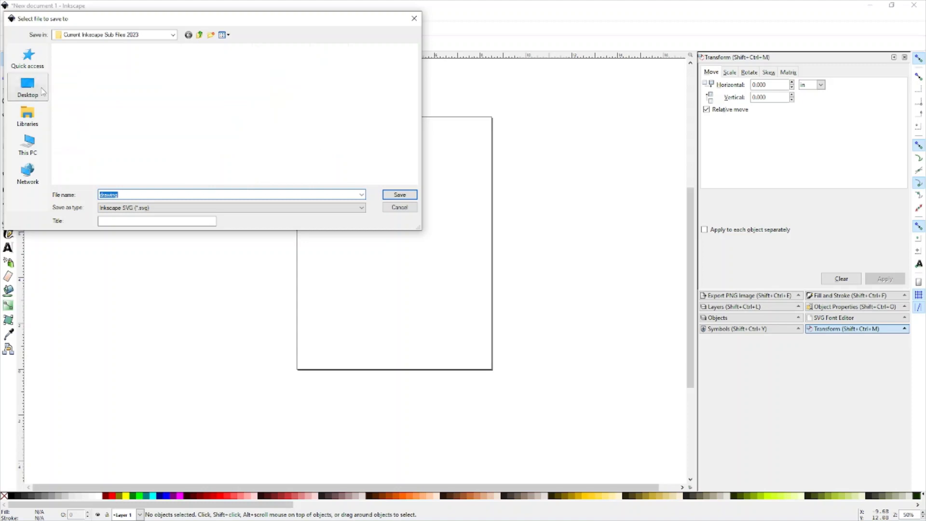
pyautogui.scroll(-1, 317, 122)
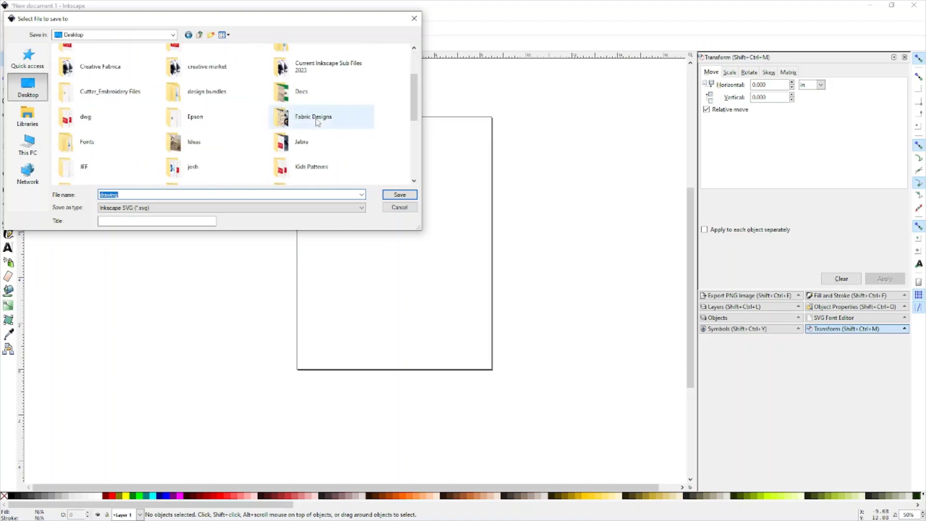
pyautogui.scroll(-5, 313, 119)
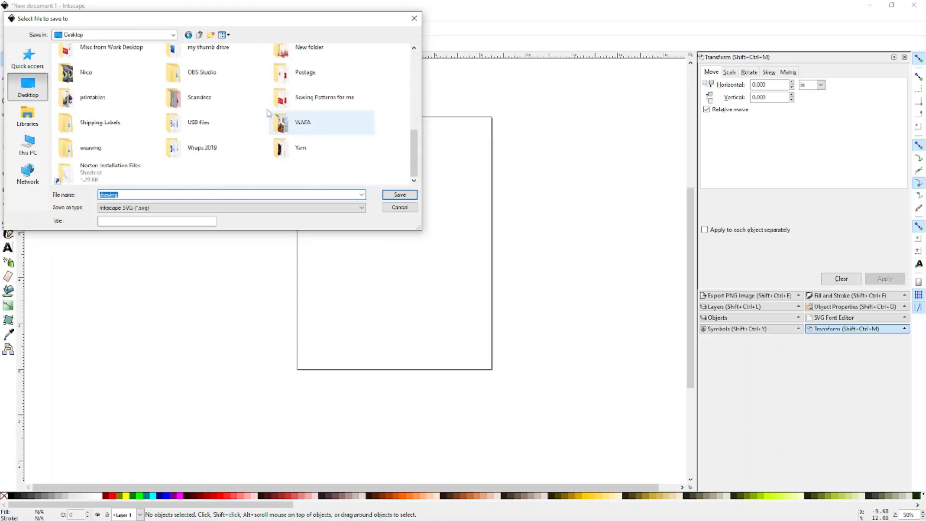
pyautogui.doubleClick(202, 102)
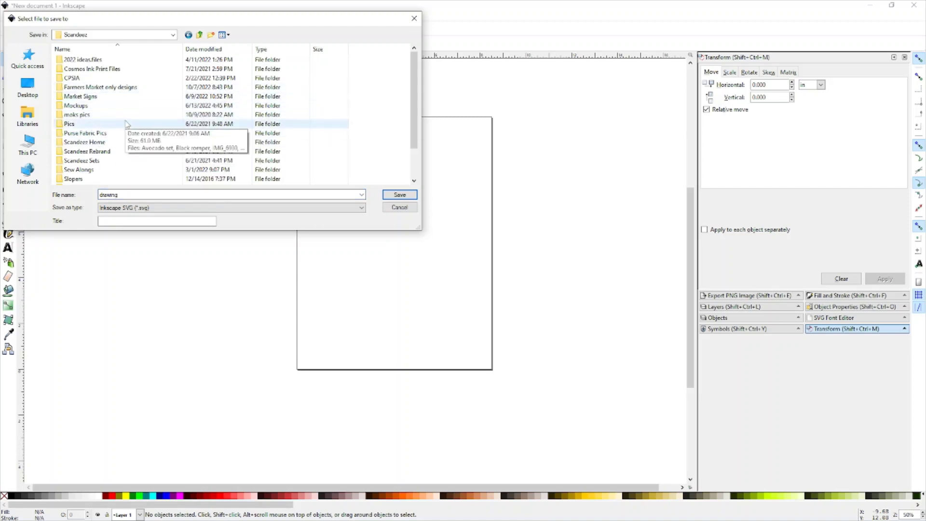
pyautogui.scroll(-2, 127, 125)
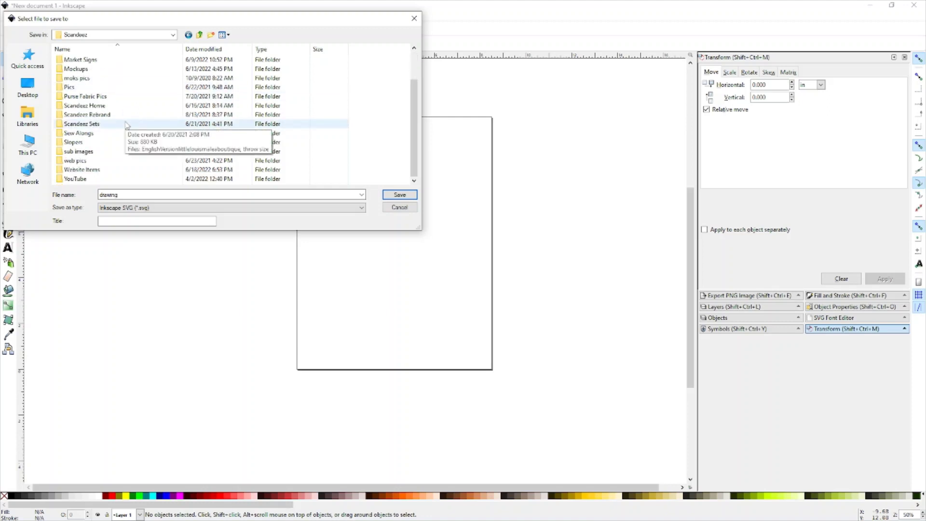
pyautogui.scroll(2, 126, 125)
pyautogui.click(199, 36)
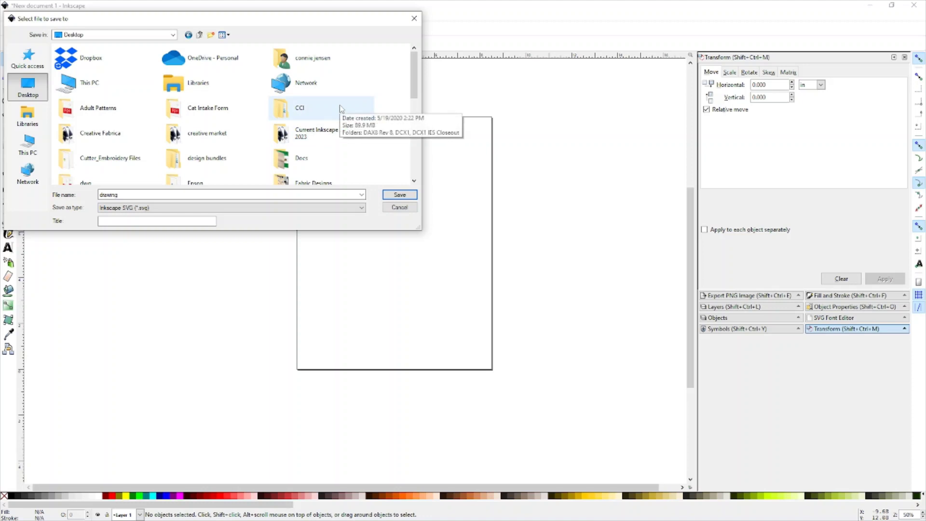
pyautogui.scroll(-4, 347, 112)
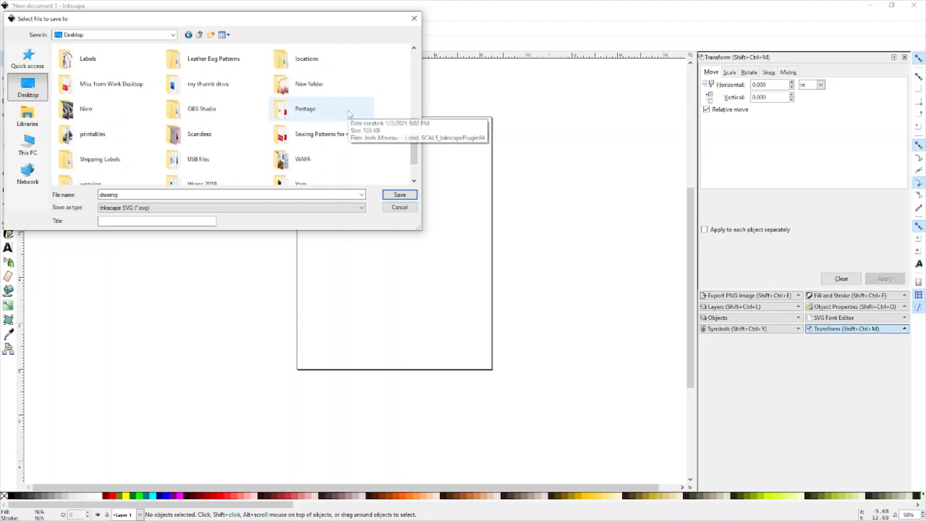
pyautogui.scroll(-1, 350, 111)
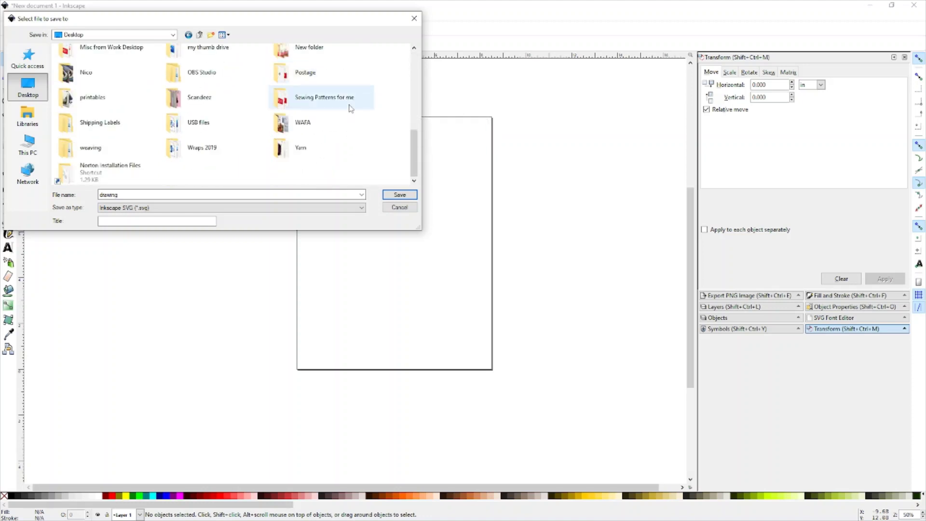
pyautogui.scroll(5, 341, 178)
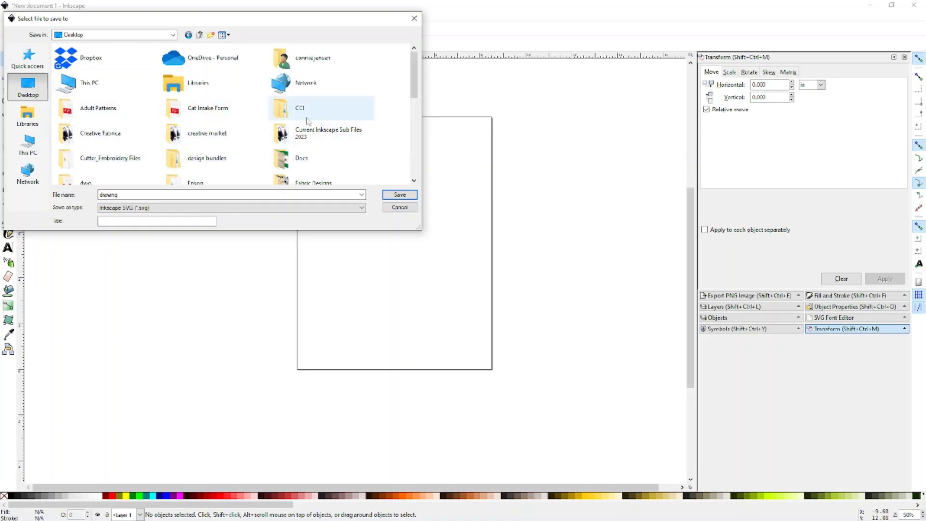
pyautogui.scroll(-5, 307, 121)
pyautogui.doubleClick(203, 99)
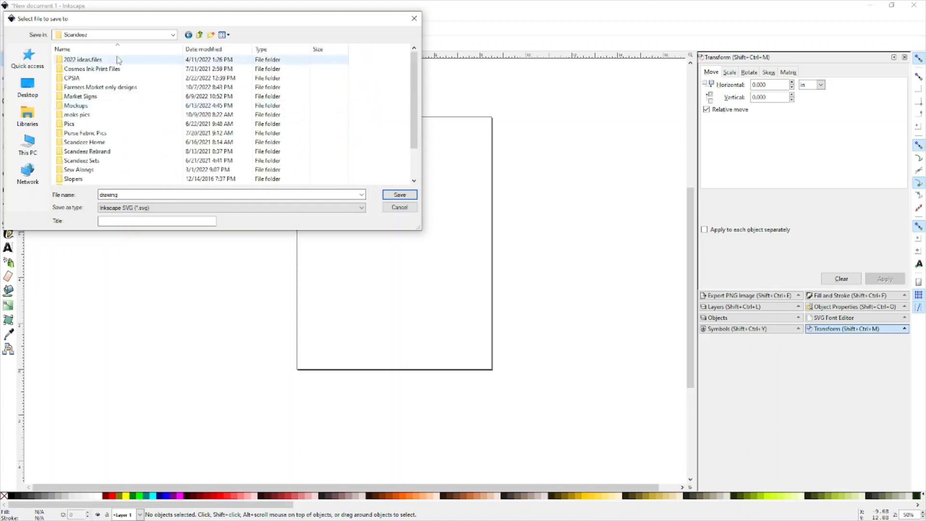
# Step: Save the document in the "sub images" folder as an Inkscape SVG named "Template"
pyautogui.scroll(-2, 90, 164)
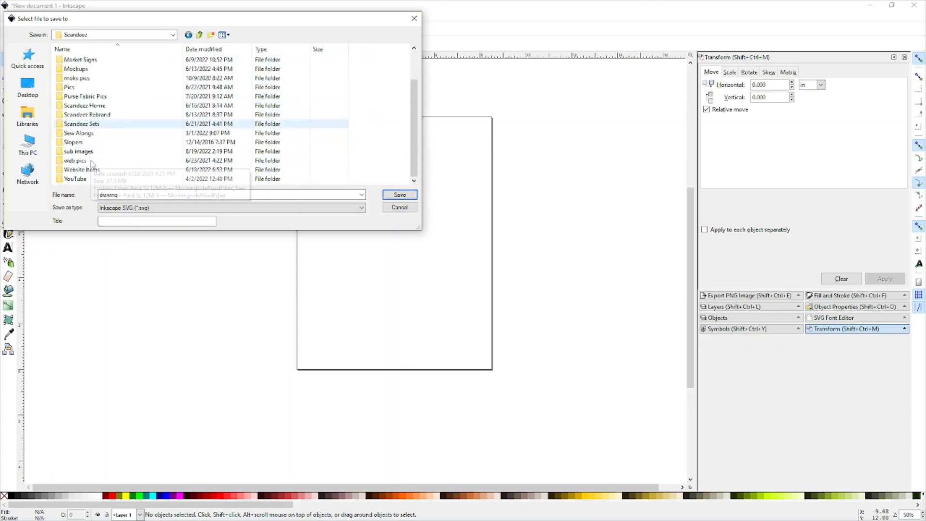
pyautogui.doubleClick(82, 151)
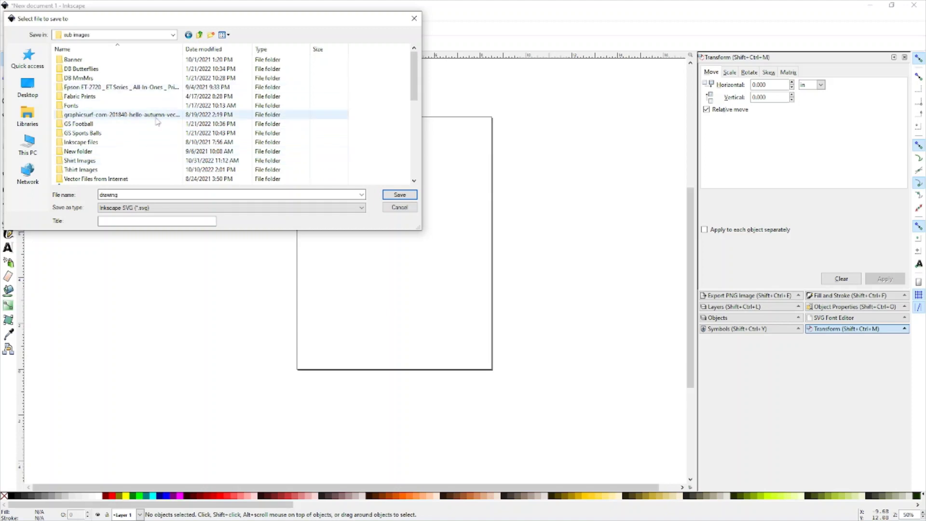
pyautogui.scroll(-6, 88, 97)
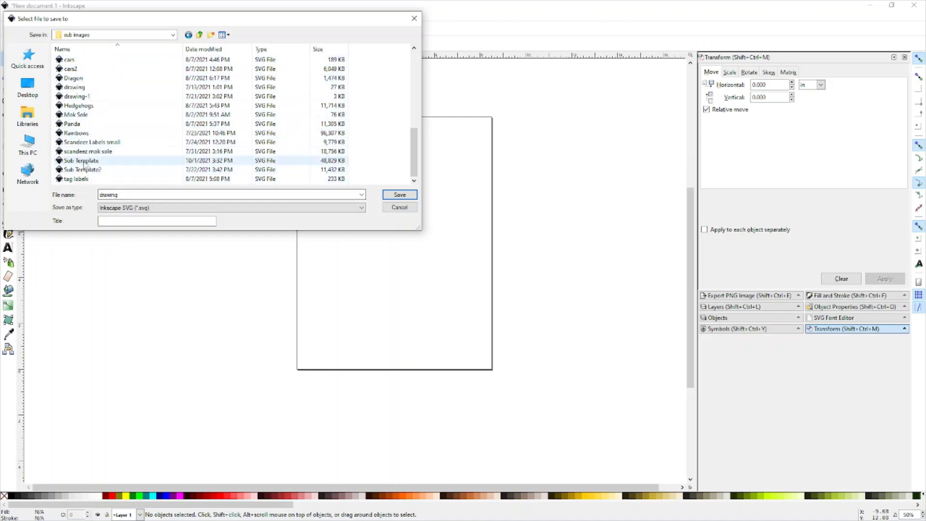
pyautogui.doubleClick(129, 194)
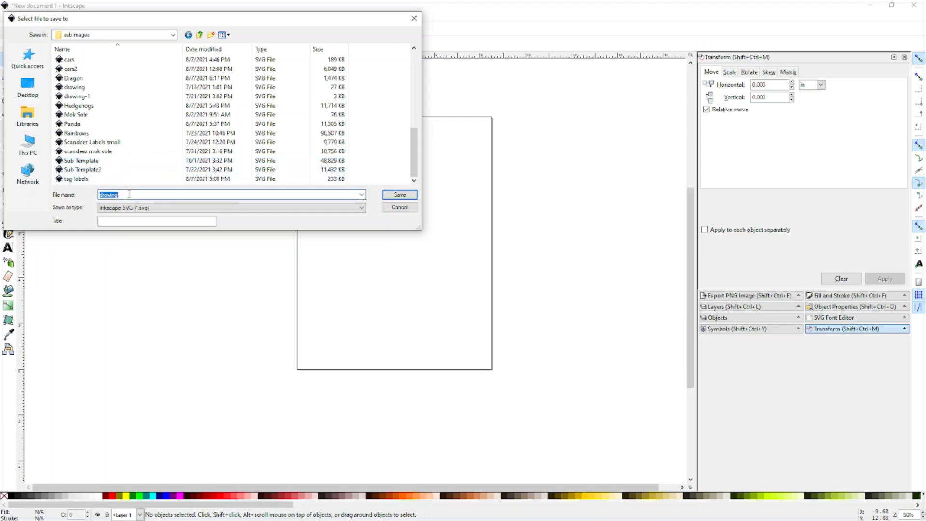
pyautogui.write('Template')
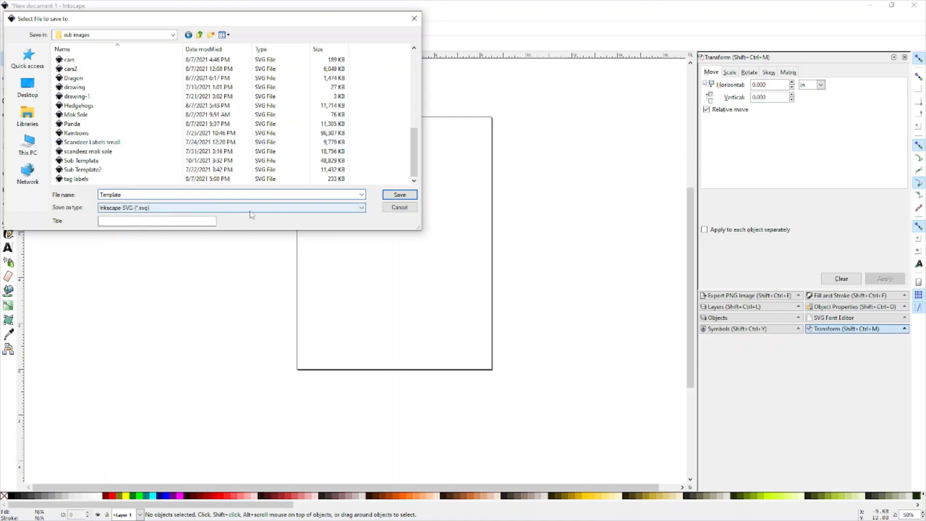
pyautogui.click(394, 197)
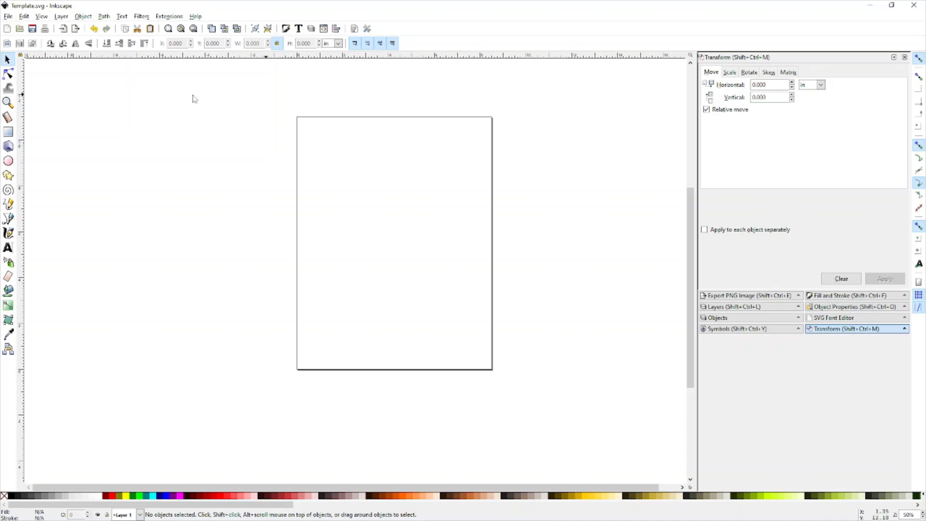
# Step: Import the black and white plaid image "christmas-buffalo-plaid-5" from the uploads folder into the document
pyautogui.click(8, 18)
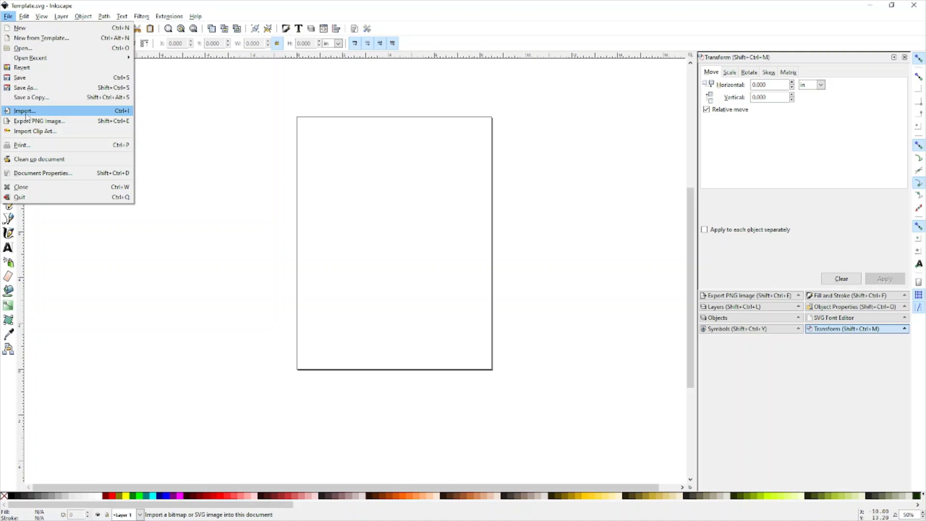
pyautogui.click(26, 114)
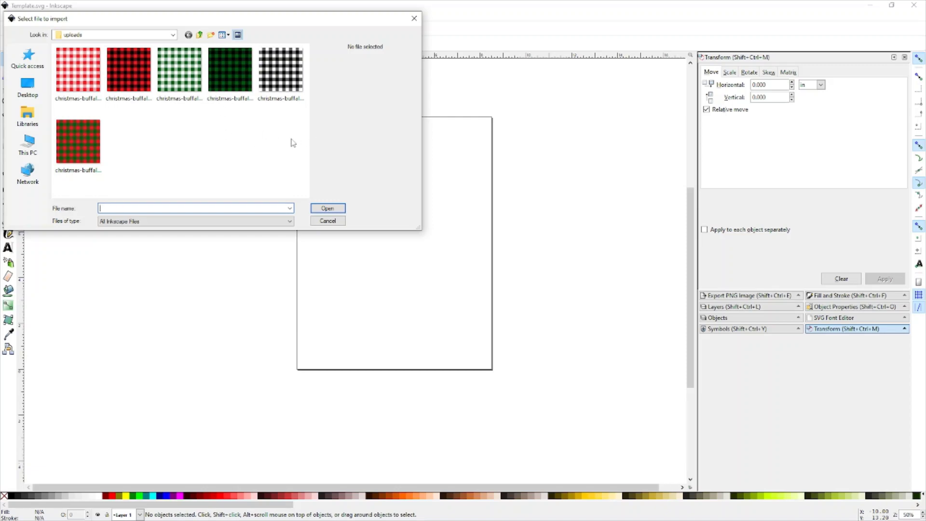
pyautogui.click(291, 85)
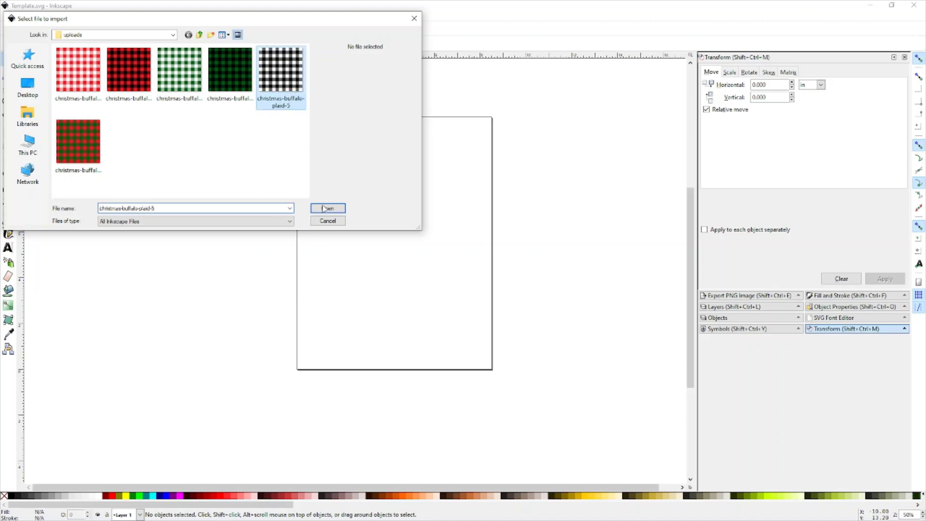
pyautogui.click(323, 208)
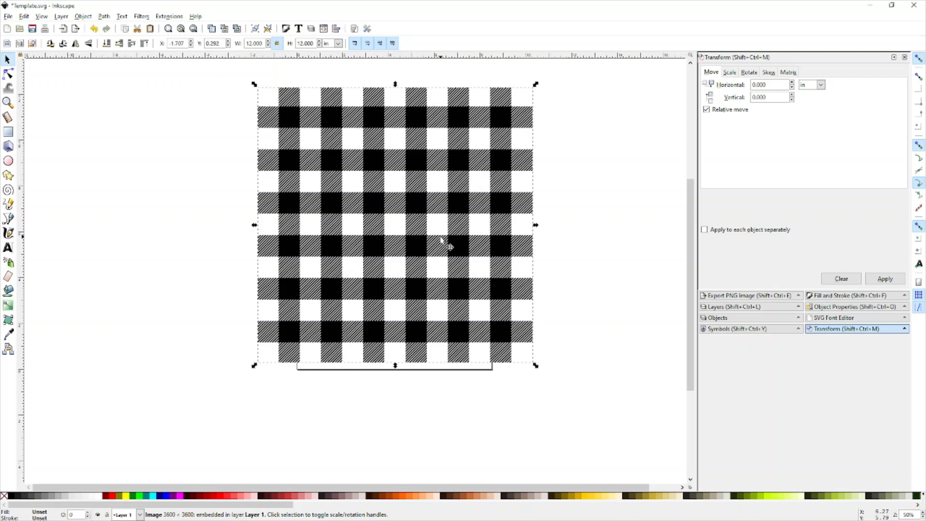
# Step: Move the plaid image mostly off the page so it overlaps only the page's upper-left corner
pyautogui.moveTo(434, 210); pyautogui.dragTo(344, 280)
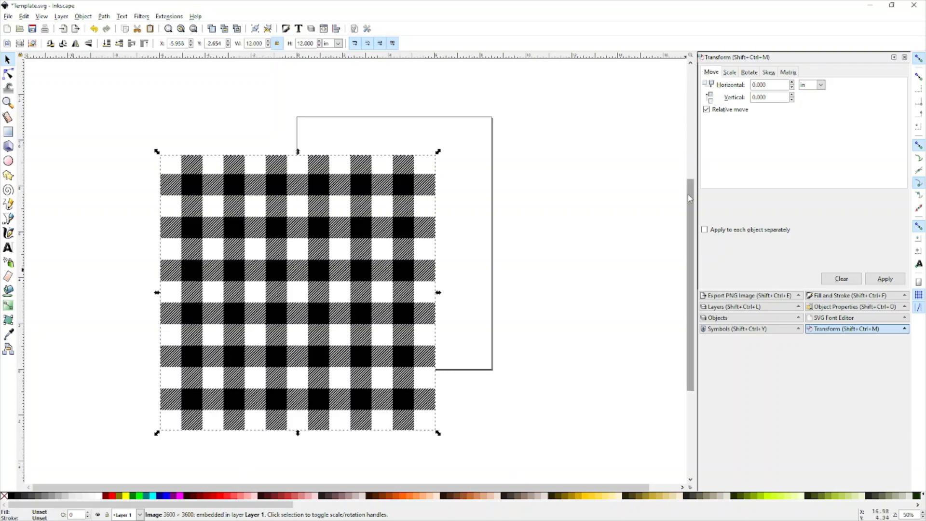
pyautogui.scroll(5, 690, 198)
pyautogui.scroll(-9, 687, 217)
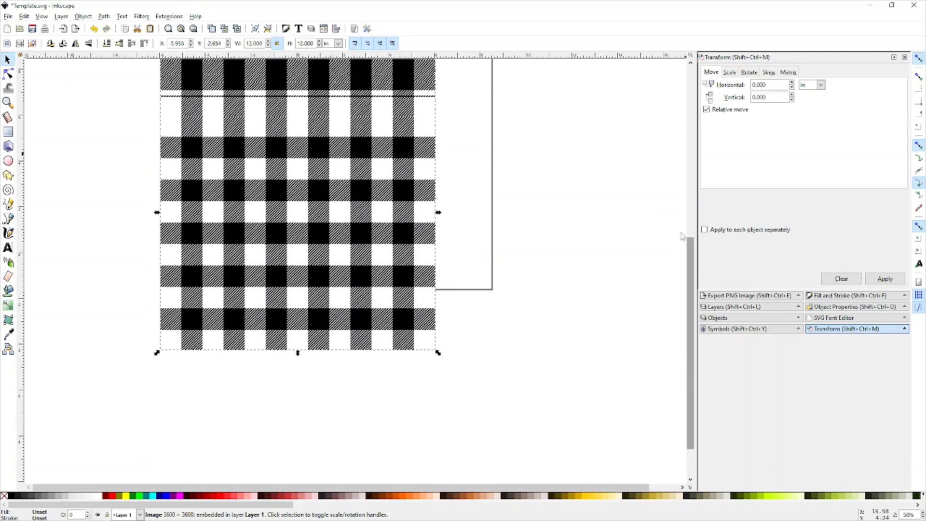
pyautogui.scroll(10, 681, 235)
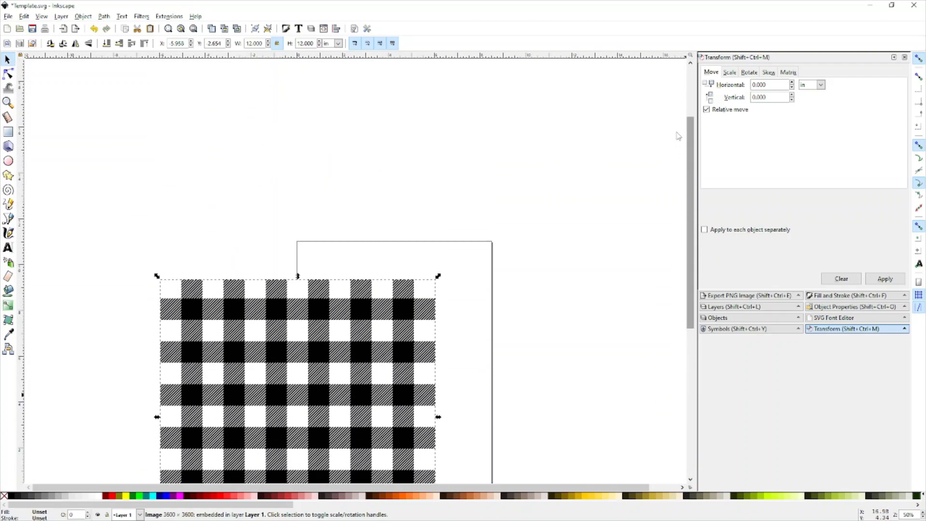
pyautogui.scroll(1, 559, 266)
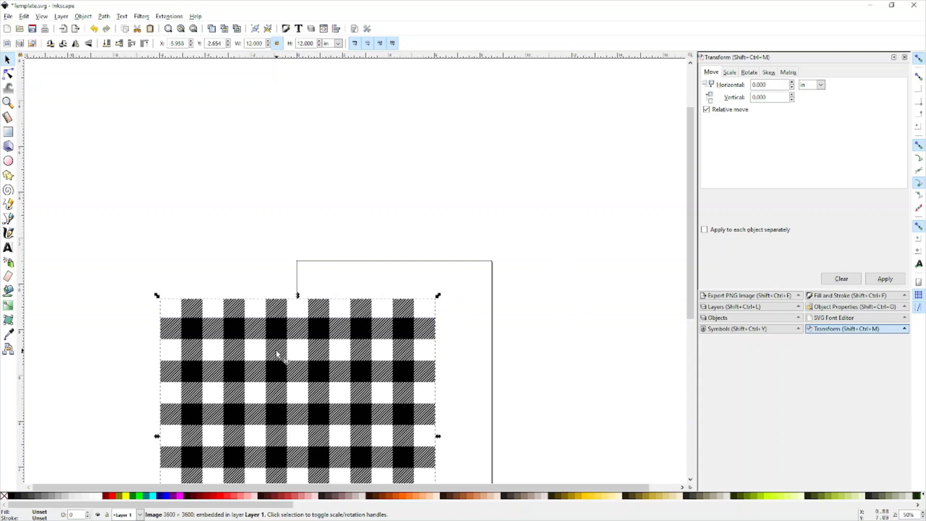
pyautogui.moveTo(331, 368); pyautogui.dragTo(268, 197)
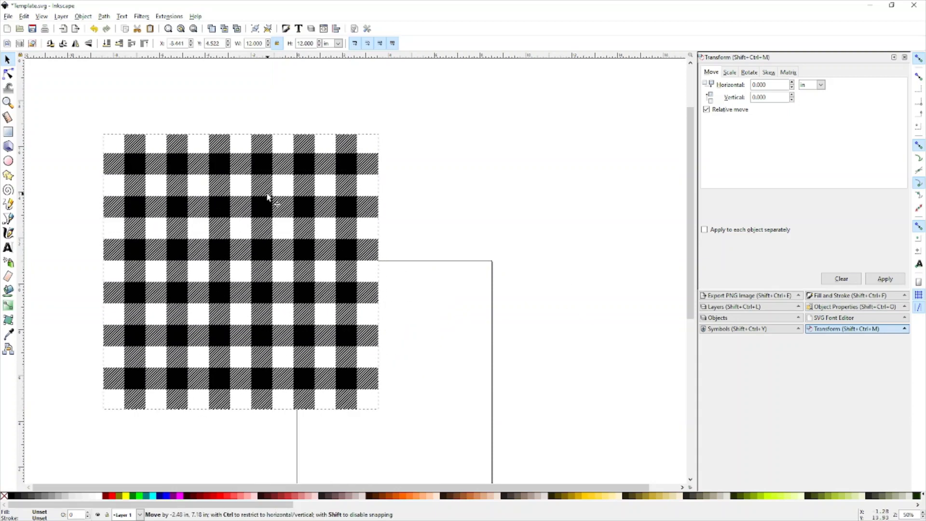
pyautogui.scroll(-1, 612, 333)
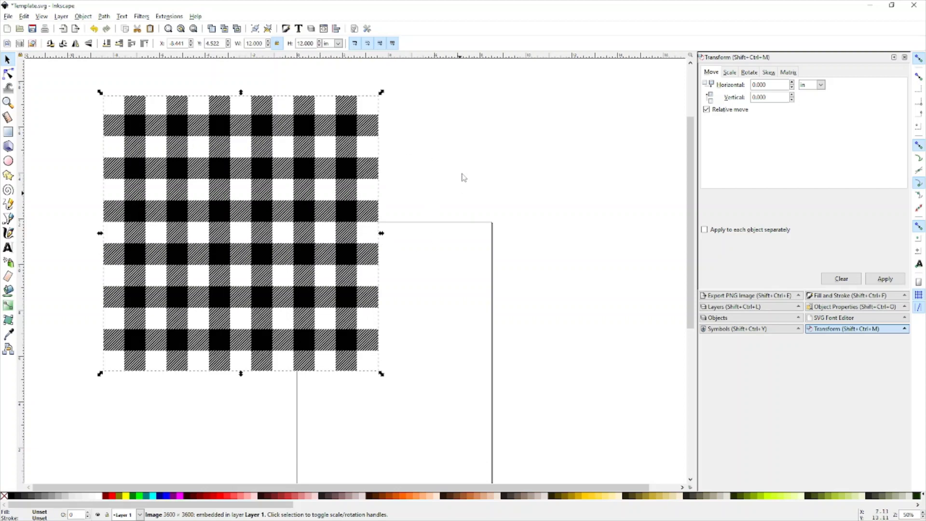
pyautogui.scroll(-1, 463, 178)
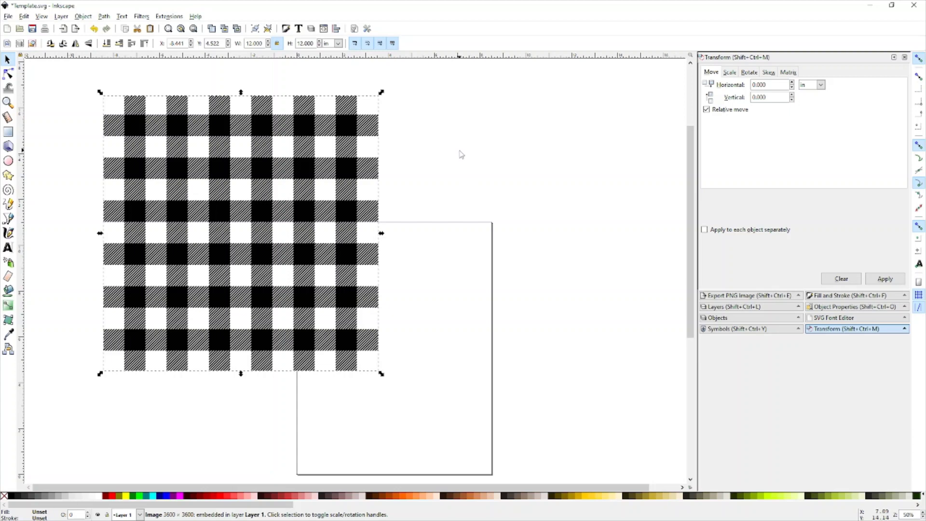
# Step: Deselect the plaid image and select it again, twice
pyautogui.click(420, 164)
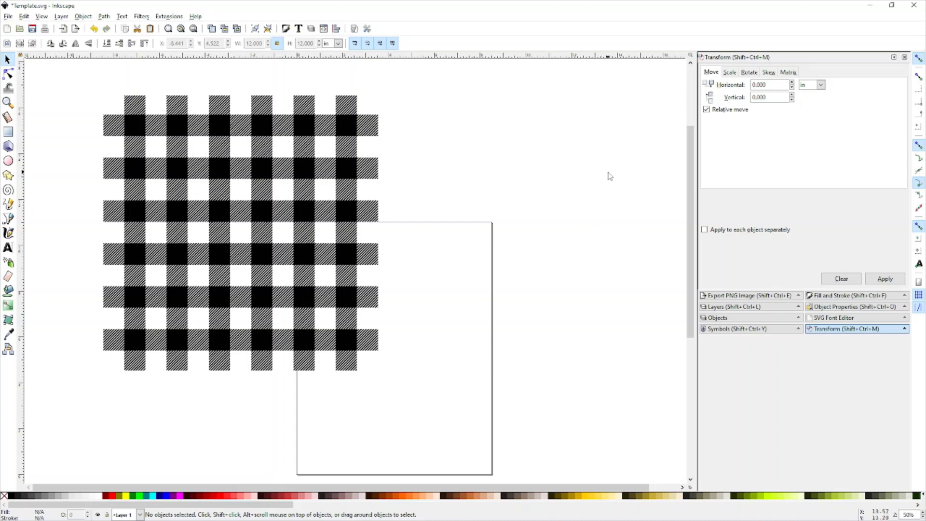
pyautogui.click(241, 233)
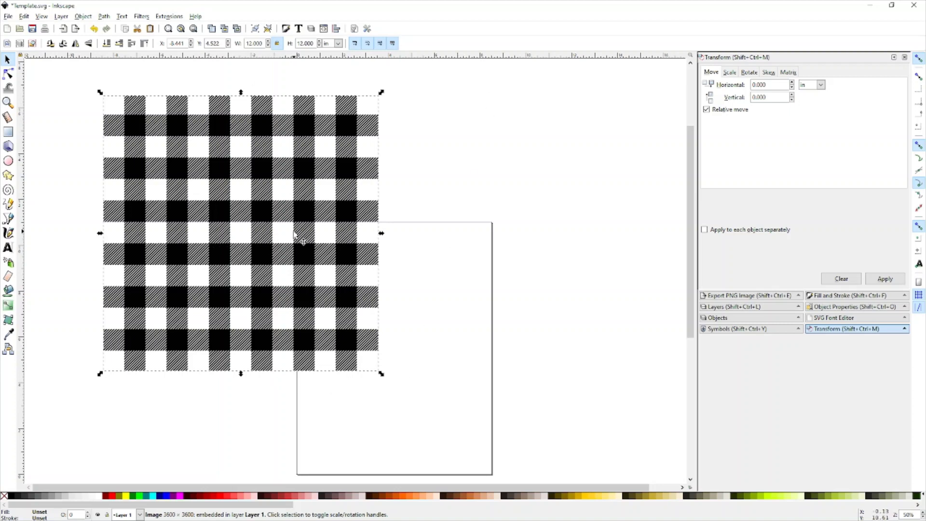
pyautogui.click(448, 208)
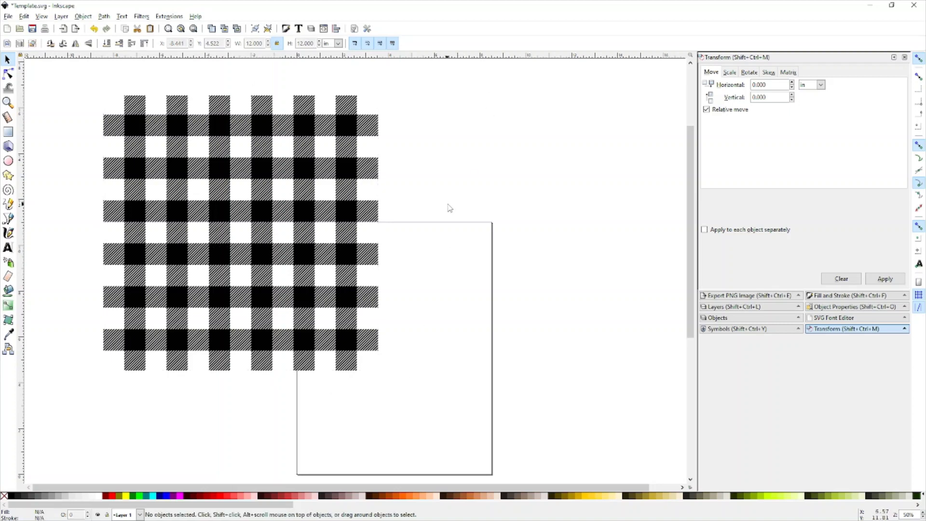
pyautogui.click(244, 238)
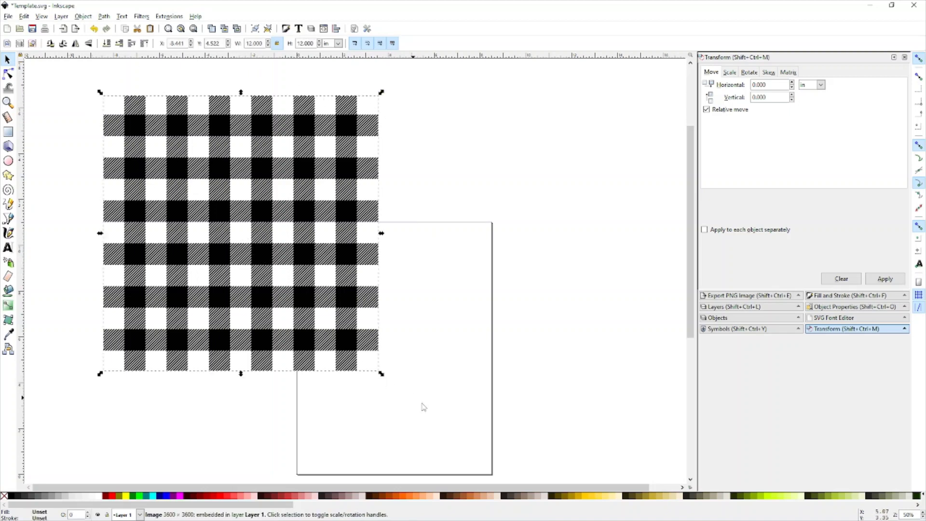
# Step: Scale the plaid image proportionally to about 10.5 in square, unlock its proportions and reshape it to about 5.75 in wide by 7.67 in high
pyautogui.moveTo(381, 375); pyautogui.dragTo(351, 364)
pyautogui.scroll(-1, 358, 300)
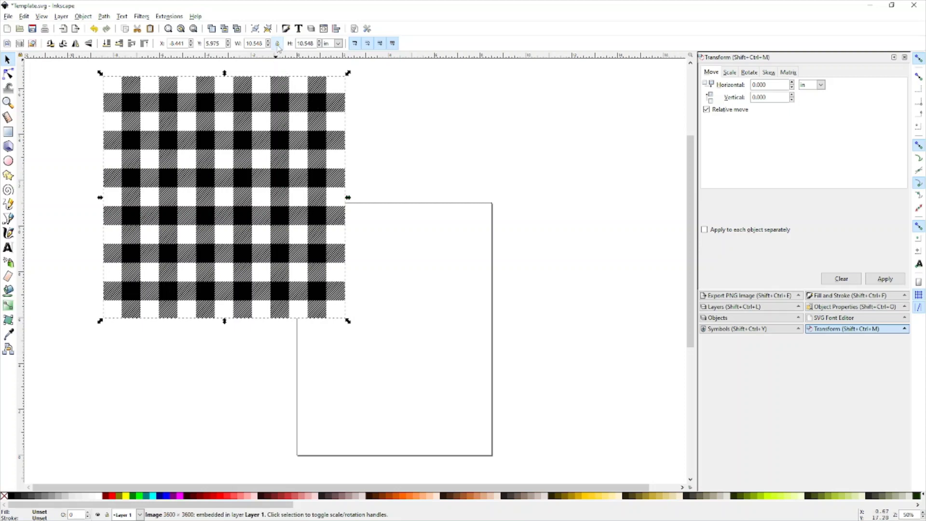
pyautogui.moveTo(348, 198); pyautogui.dragTo(296, 207)
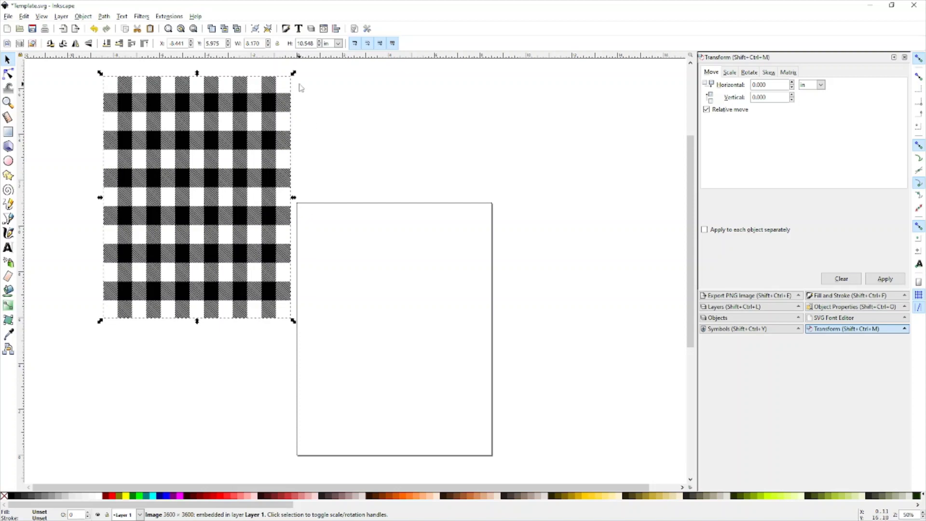
pyautogui.moveTo(292, 75); pyautogui.dragTo(241, 148)
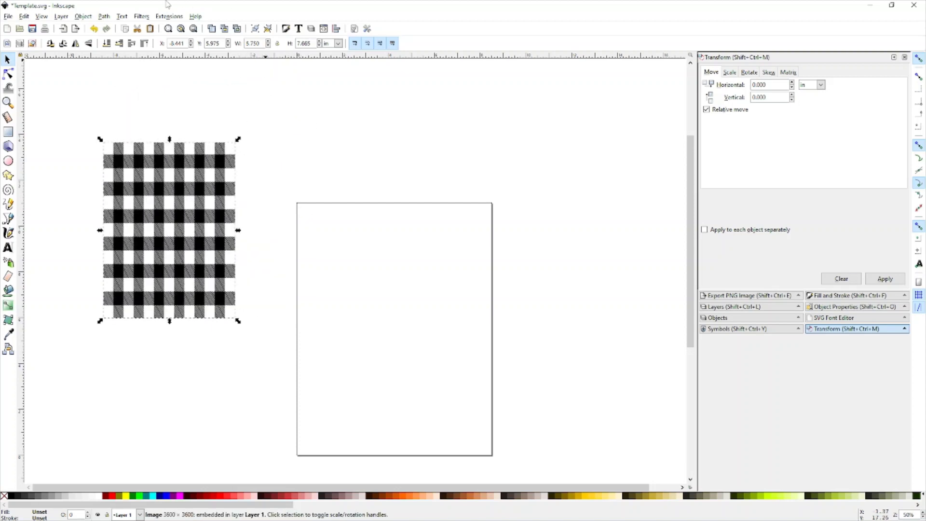
# Step: Undo the last two scale operations on the plaid image to restore its square proportions
pyautogui.click(24, 16)
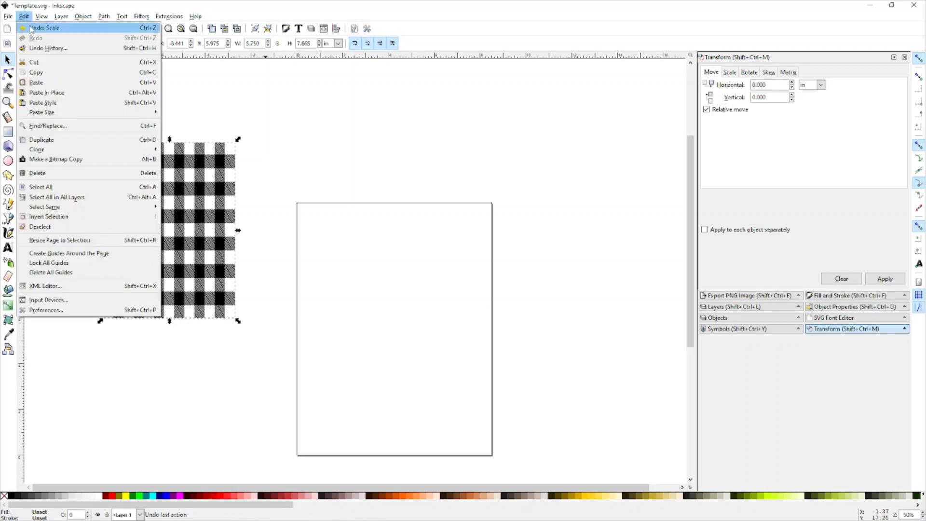
pyautogui.click(30, 28)
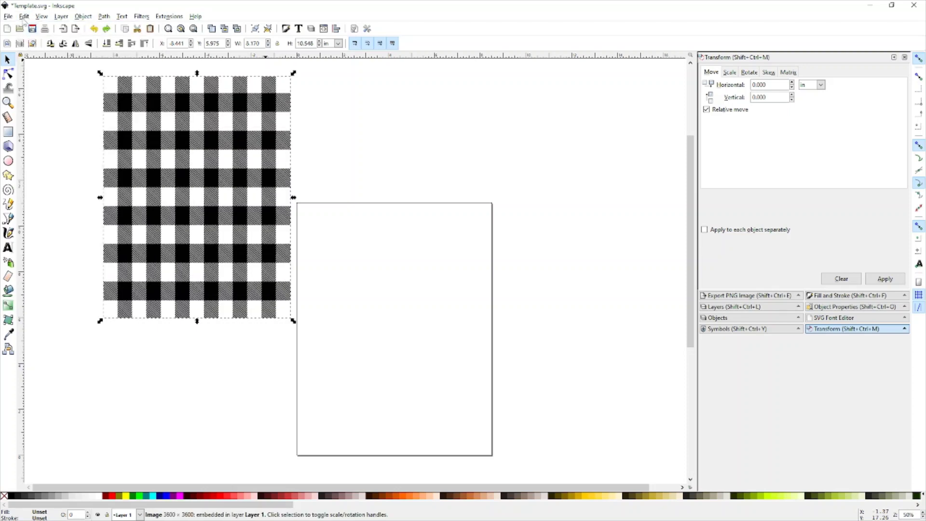
pyautogui.click(23, 17)
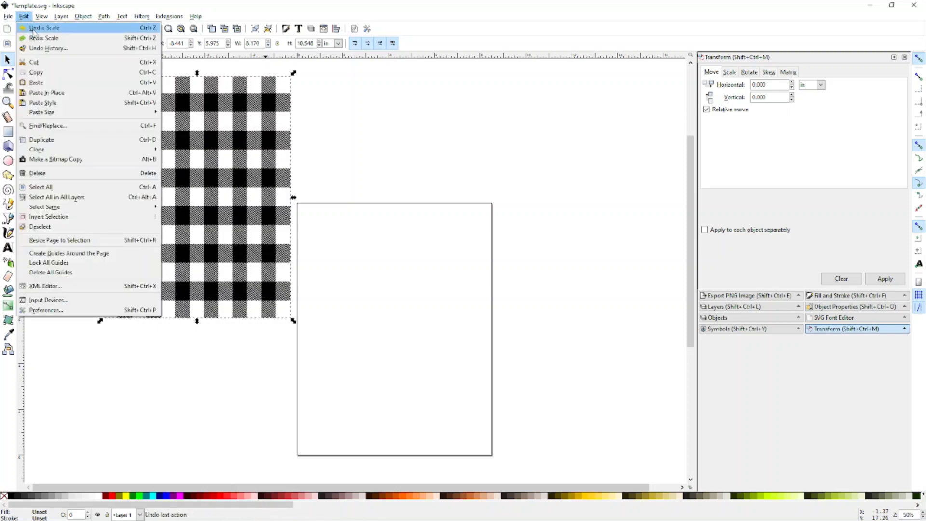
pyautogui.click(30, 28)
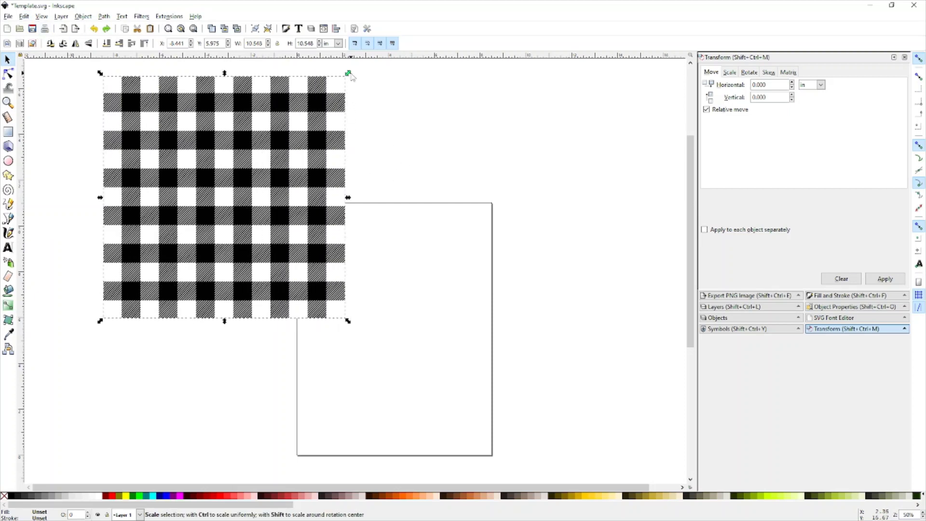
# Step: Try to scale the plaid image to about 8.13 in wide by 8.86 in high without locked proportions, and undo it
pyautogui.moveTo(349, 73); pyautogui.dragTo(293, 113)
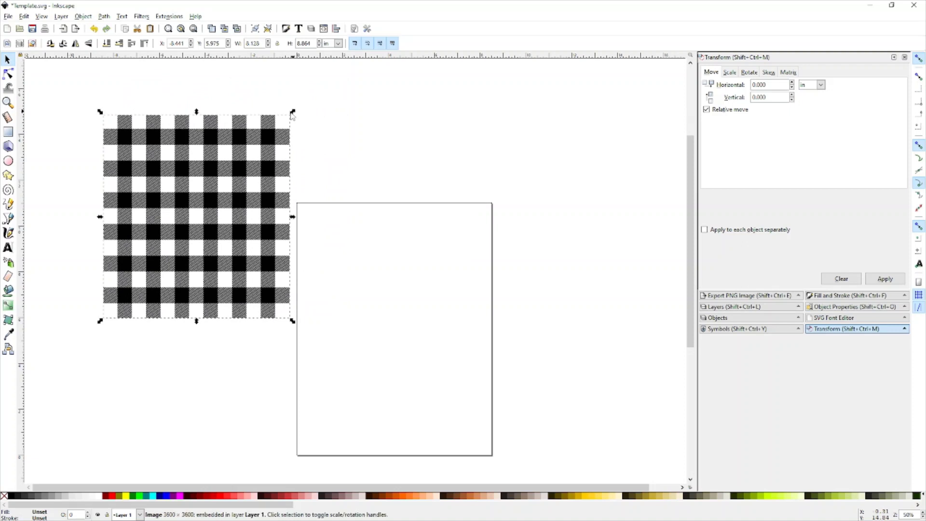
pyautogui.press('ctrl')
pyautogui.hotkey('ctrl', 'z')
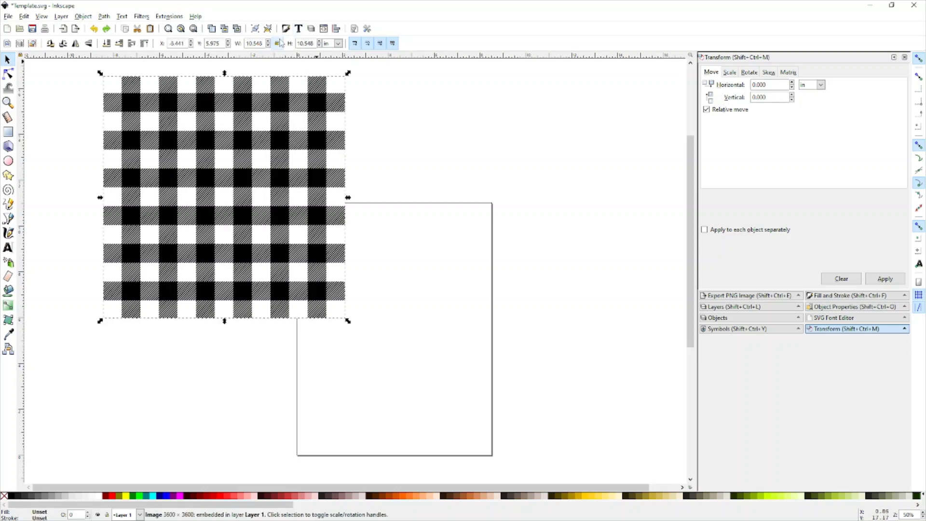
# Step: Lock the plaid image's width-to-height ratio, scale it to about 7.16 in square and deselect it
pyautogui.click(276, 44)
pyautogui.moveTo(348, 73); pyautogui.dragTo(269, 127)
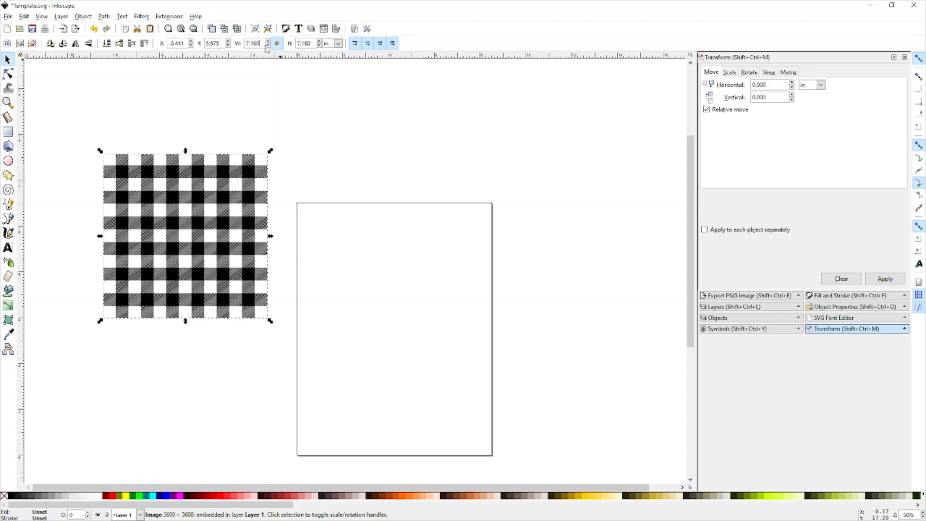
pyautogui.doubleClick(246, 44)
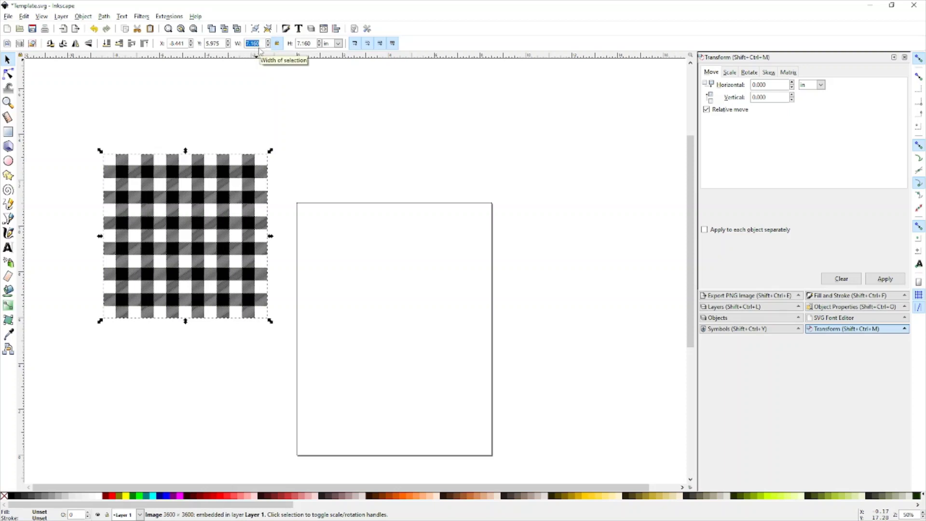
pyautogui.click(265, 66)
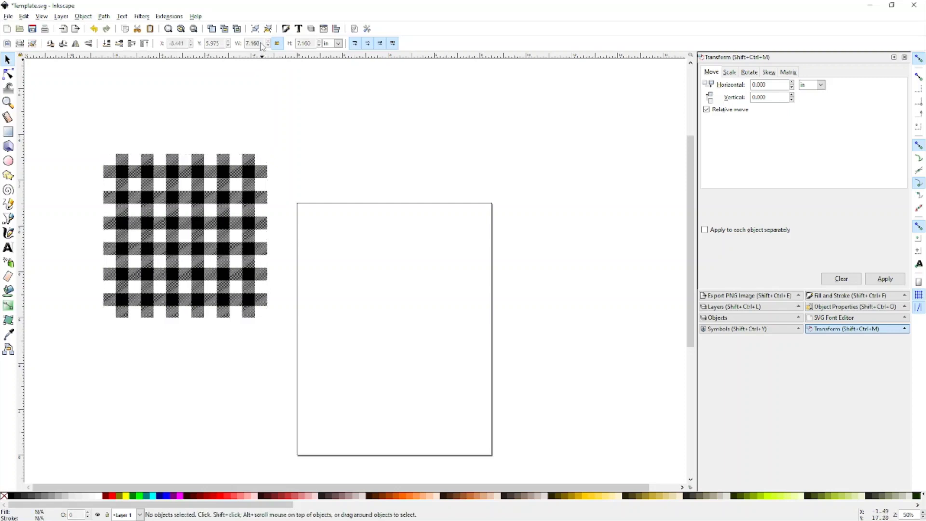
# Step: Select the plaid image again and set its width to 4 in with the proportions locked
pyautogui.click(218, 162)
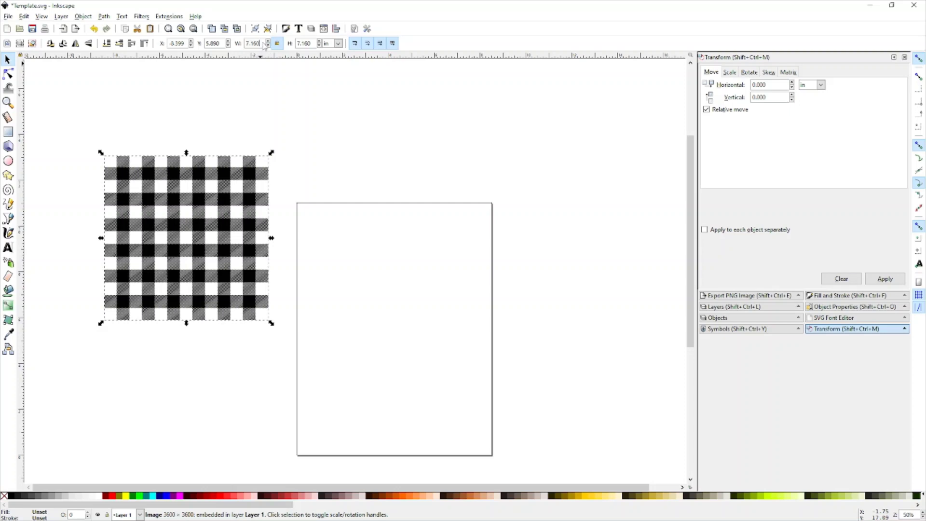
pyautogui.click(422, 136)
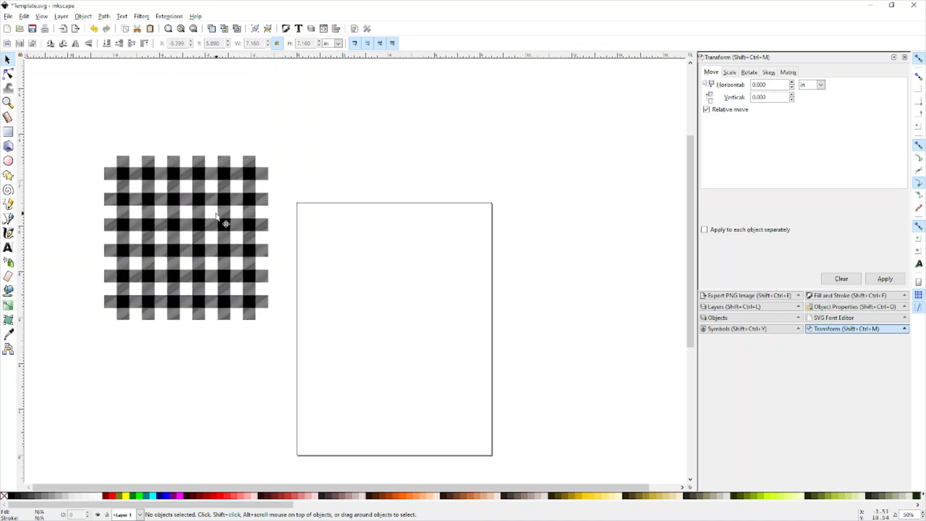
pyautogui.click(244, 230)
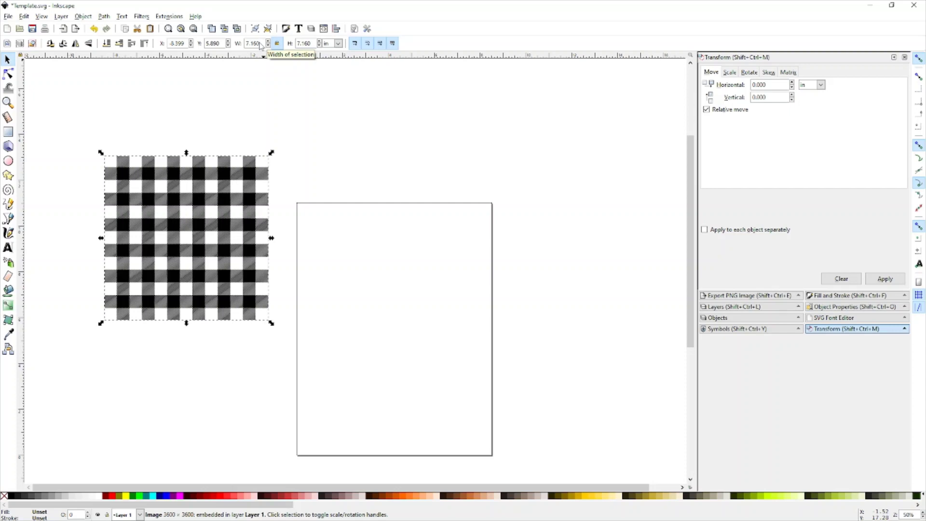
pyautogui.moveTo(256, 45); pyautogui.dragTo(245, 44)
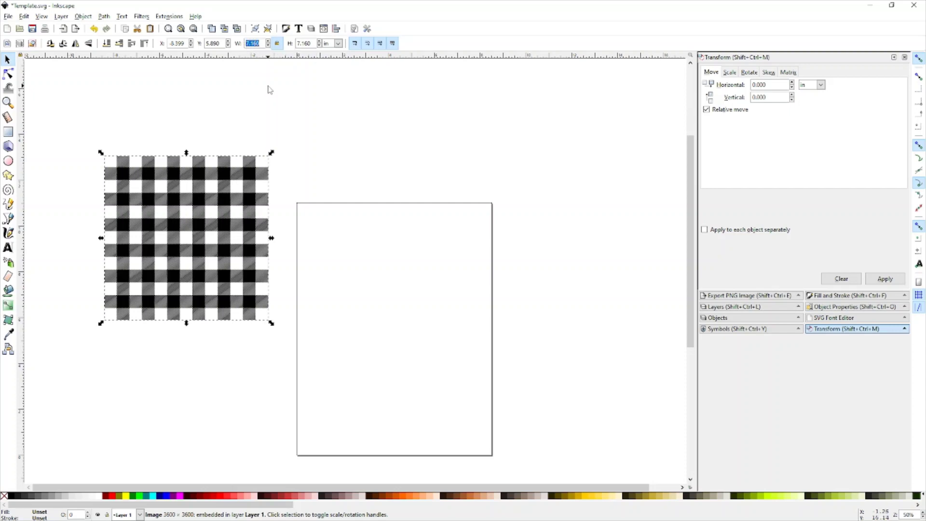
pyautogui.write('4')
pyautogui.press('Return')
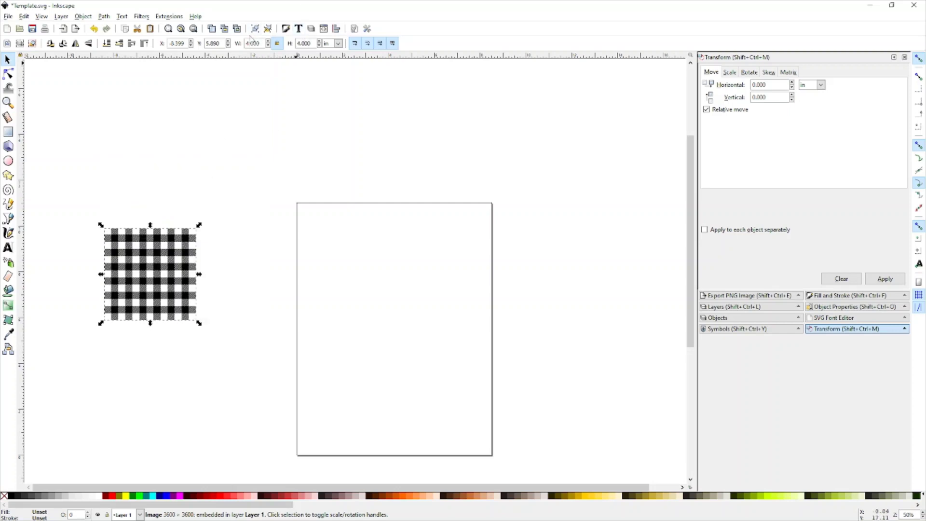
# Step: Move the plaid image to just above the page's top edge and deselect it
pyautogui.click(275, 45)
pyautogui.moveTo(174, 250); pyautogui.dragTo(399, 124)
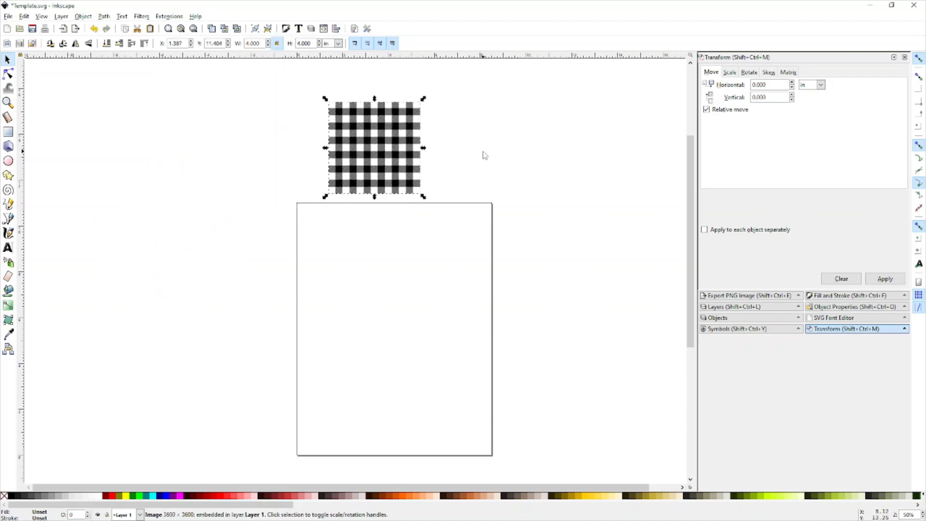
pyautogui.click(505, 169)
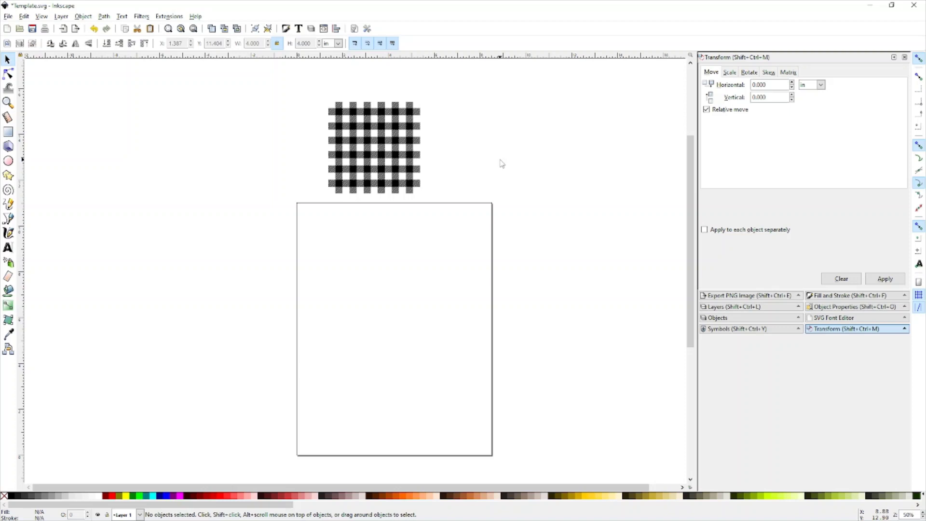
# Step: Try to rotate the plaid image slightly by its corner, undo the rotation and deselect the image
pyautogui.click(378, 145)
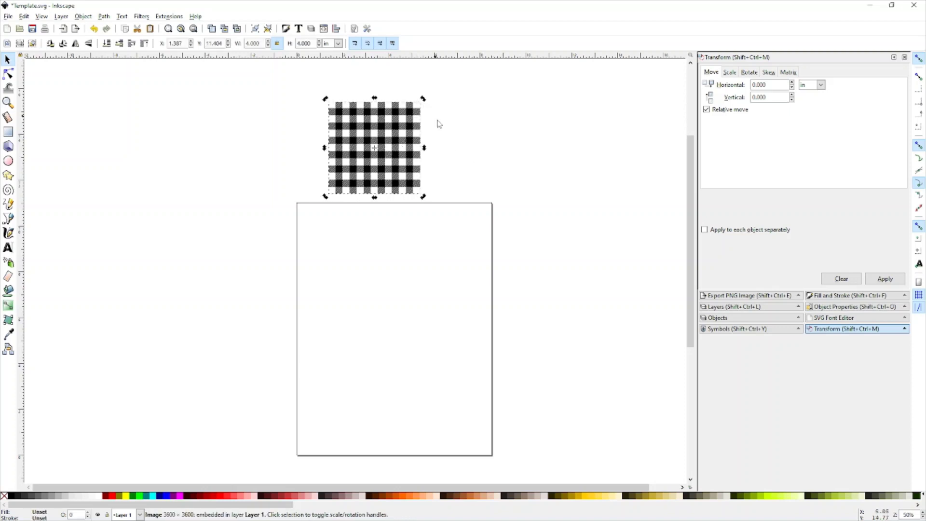
pyautogui.moveTo(424, 102)
pyautogui.mouseDown()
pyautogui.moveTo(428, 111)
pyautogui.moveTo(394, 86)
pyautogui.moveTo(422, 104)
pyautogui.moveTo(415, 113)
pyautogui.mouseUp()
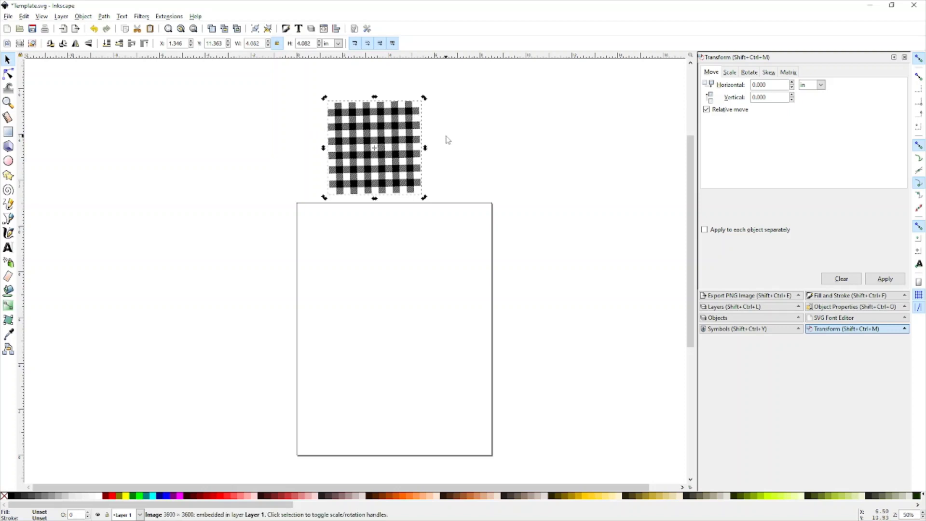
pyautogui.hotkey('ctrl', 'z')
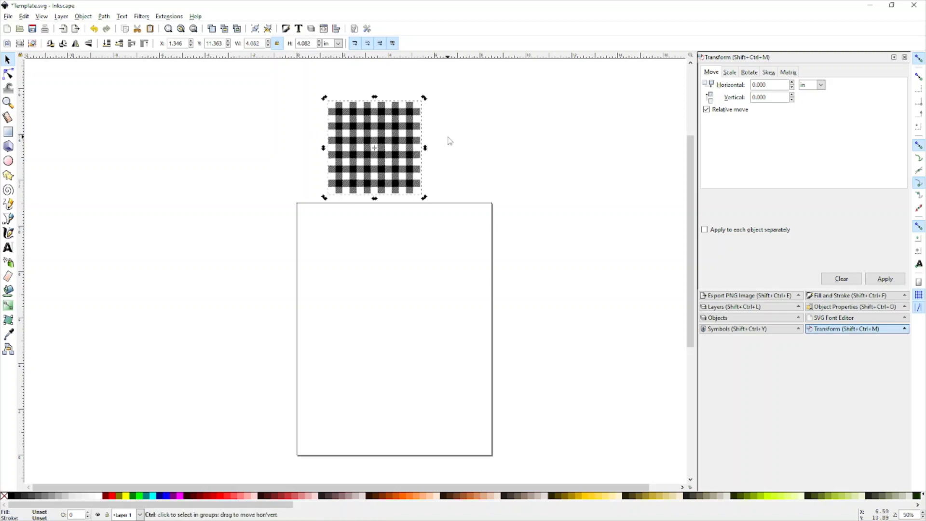
pyautogui.press('Escape')
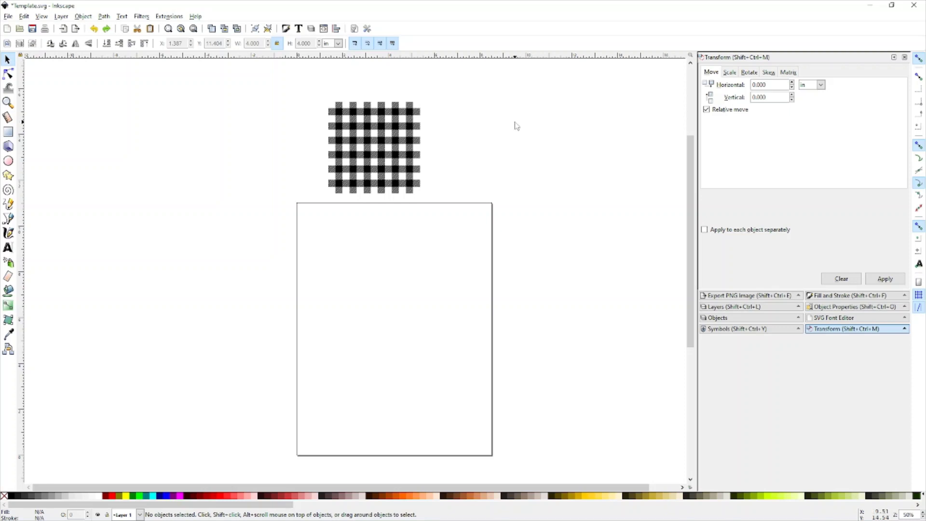
# Step: Select the plaid image and set its width to 6 in with the proportions locked
pyautogui.click(384, 150)
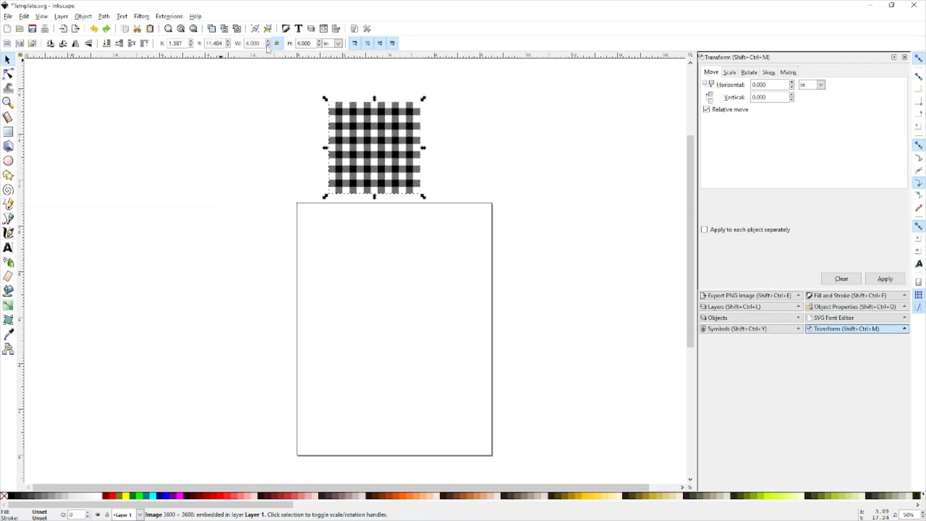
pyautogui.tripleClick(240, 44)
pyautogui.write('6')
pyautogui.press('Return')
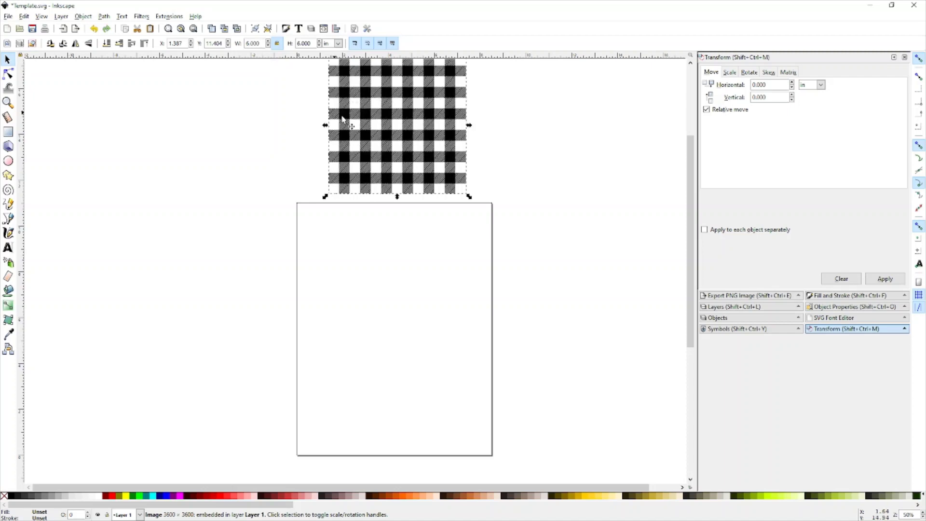
# Step: Try moving the plaid image onto the page, off beside it and back on, and undo the last placement
pyautogui.moveTo(374, 148); pyautogui.dragTo(361, 260)
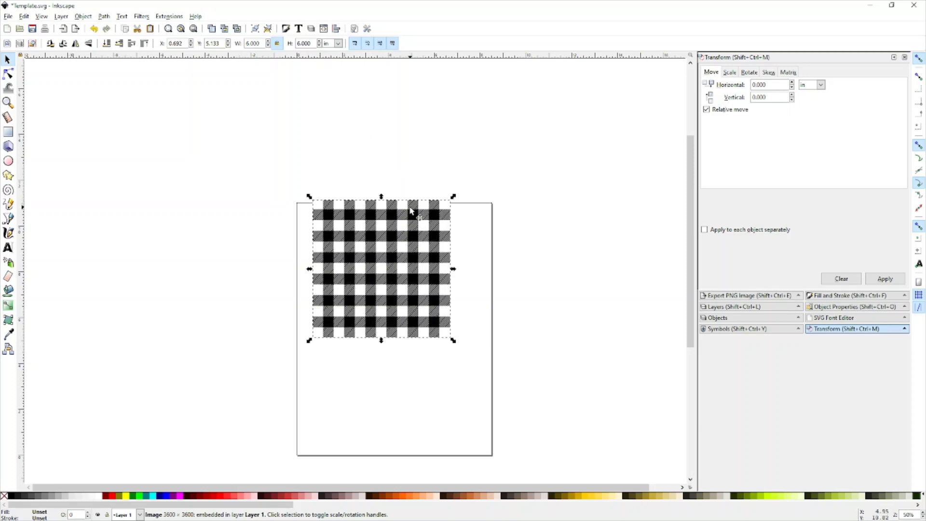
pyautogui.moveTo(389, 229); pyautogui.dragTo(126, 182)
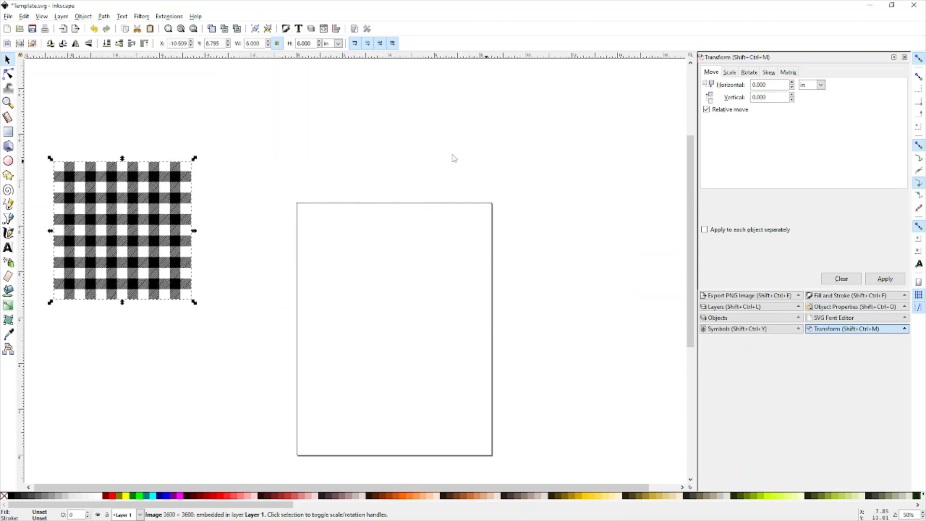
pyautogui.moveTo(133, 214); pyautogui.dragTo(365, 243)
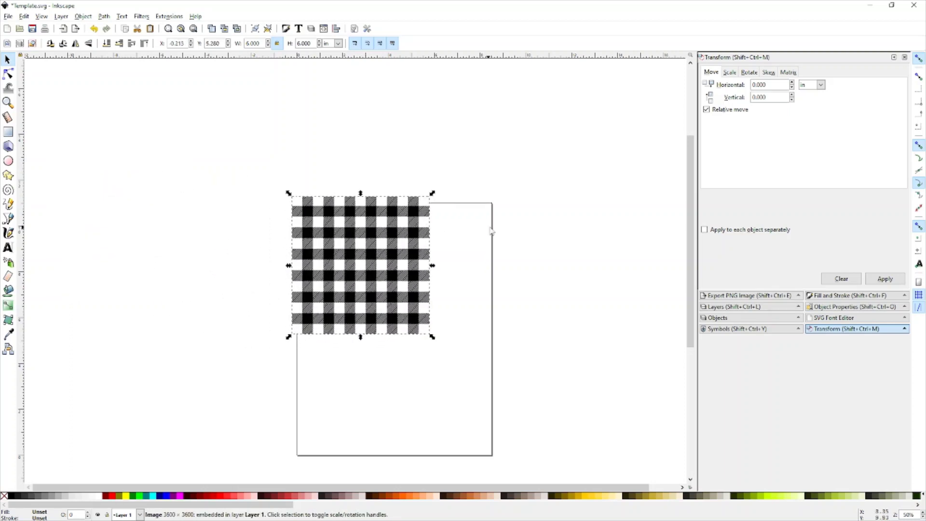
pyautogui.click(531, 263)
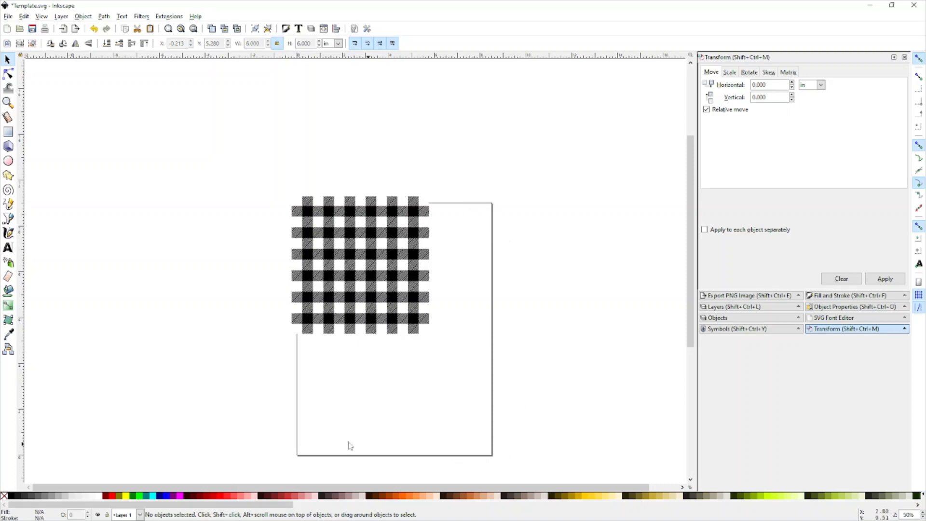
pyautogui.hotkey('ctrl', 'z')
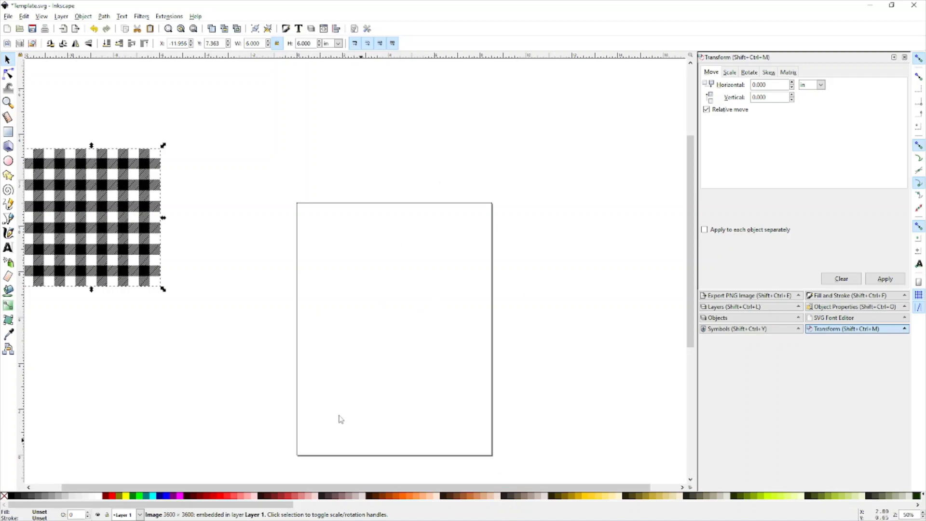
# Step: Move the plaid image over the page's upper-left corner, slightly overlapping the page edges, and deselect it
pyautogui.moveTo(112, 212); pyautogui.dragTo(388, 264)
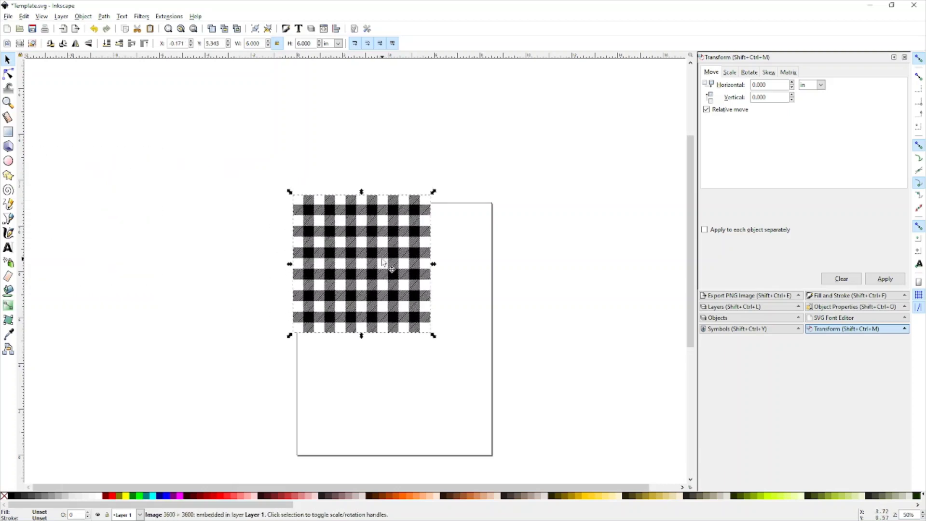
pyautogui.click(444, 266)
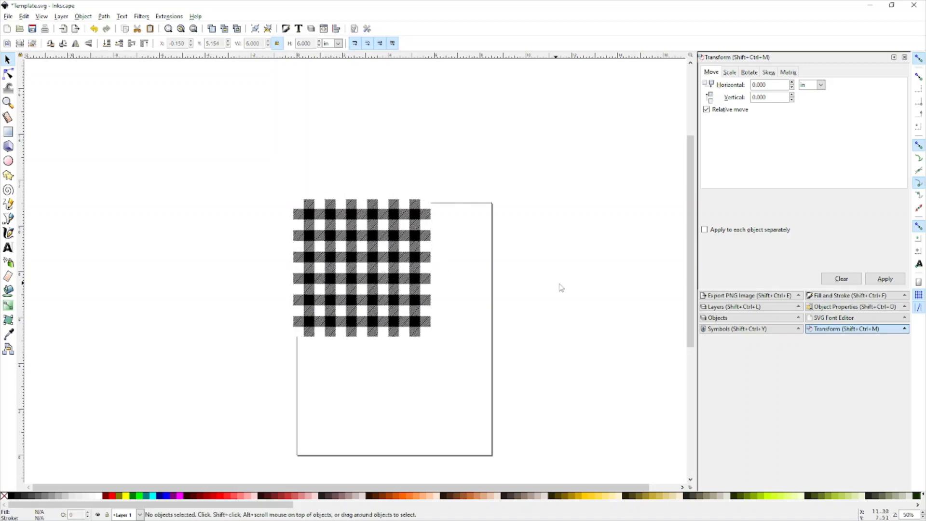
# Step: Copy the plaid image and paste the copy over the page's upper-right corner, leaving nothing selected
pyautogui.click(334, 280)
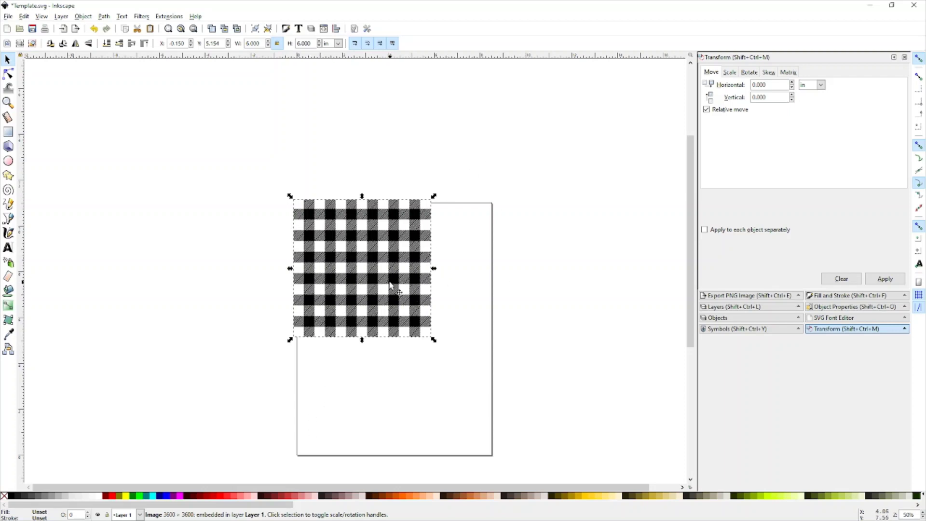
pyautogui.rightClick(390, 284)
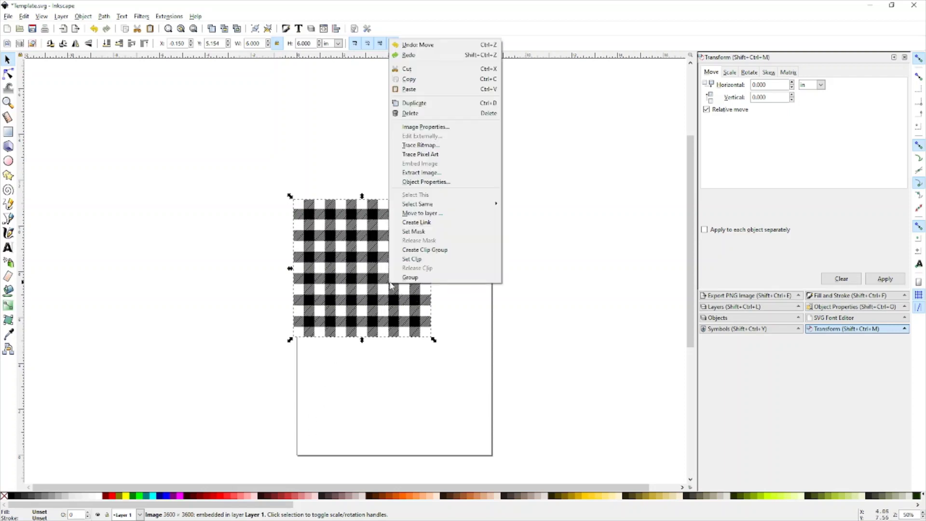
pyautogui.click(410, 79)
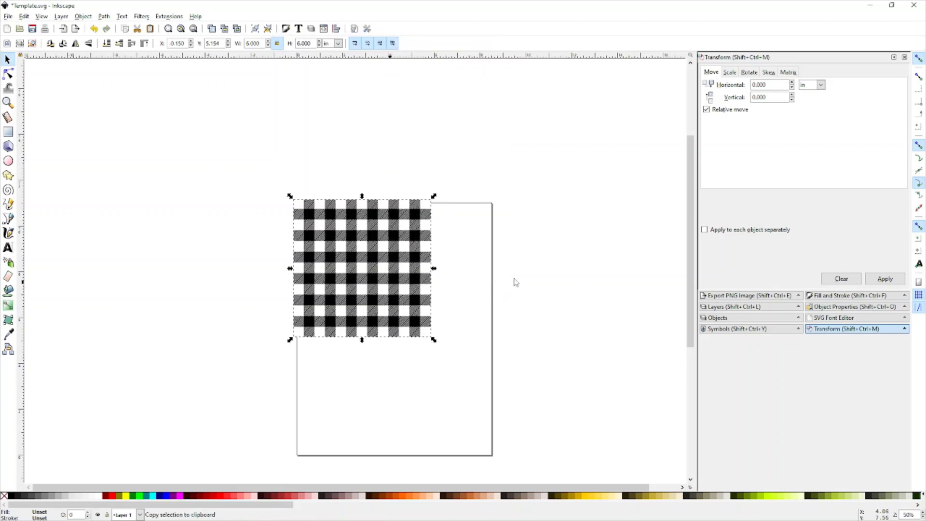
pyautogui.rightClick(526, 269)
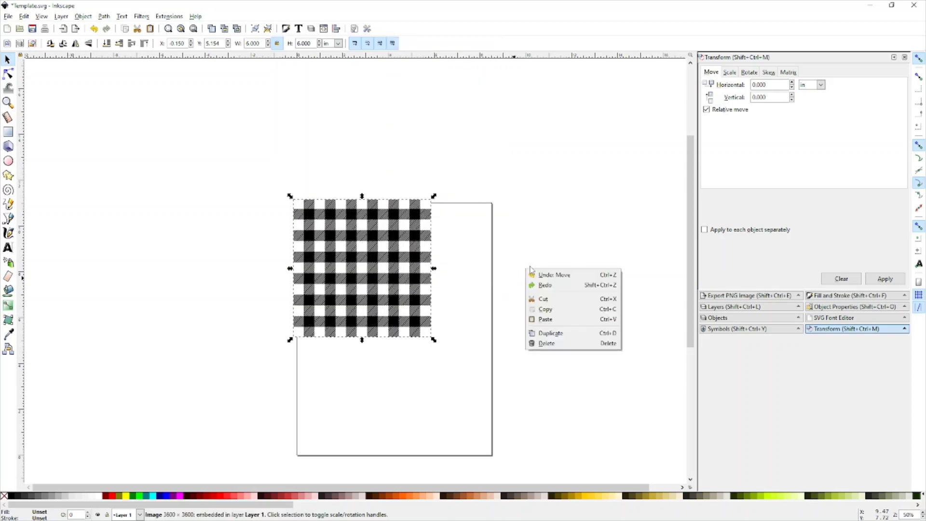
pyautogui.click(535, 318)
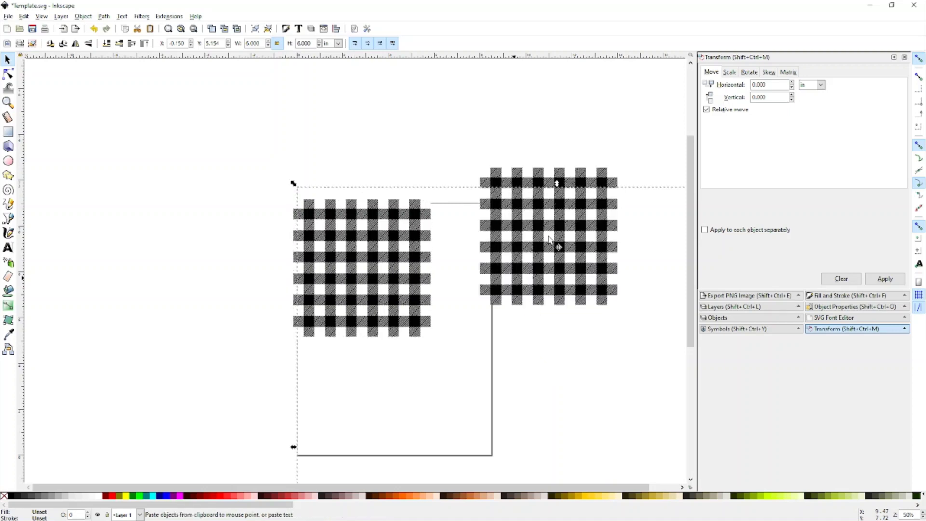
pyautogui.click(452, 154)
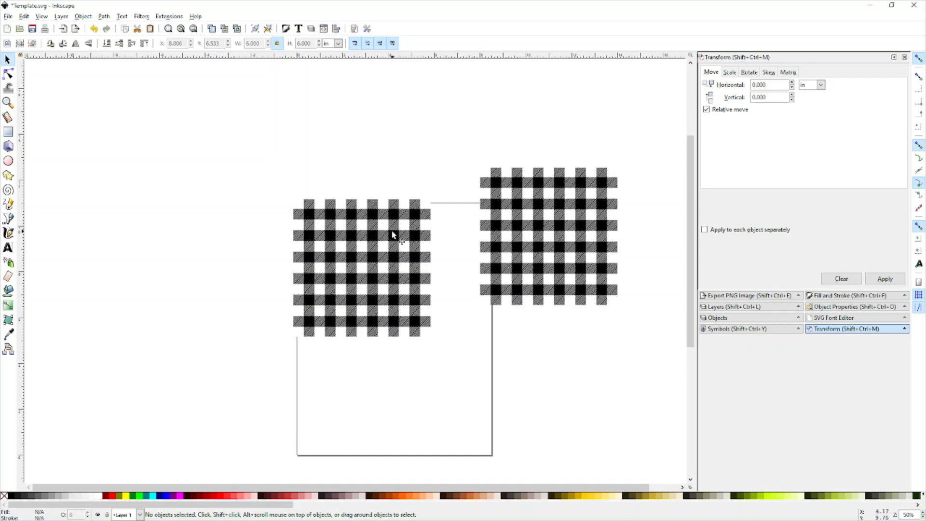
# Step: Copy the plaid image covering the page's upper-left corner, paste the copy off the page to its left, and deselect it
pyautogui.click(393, 235)
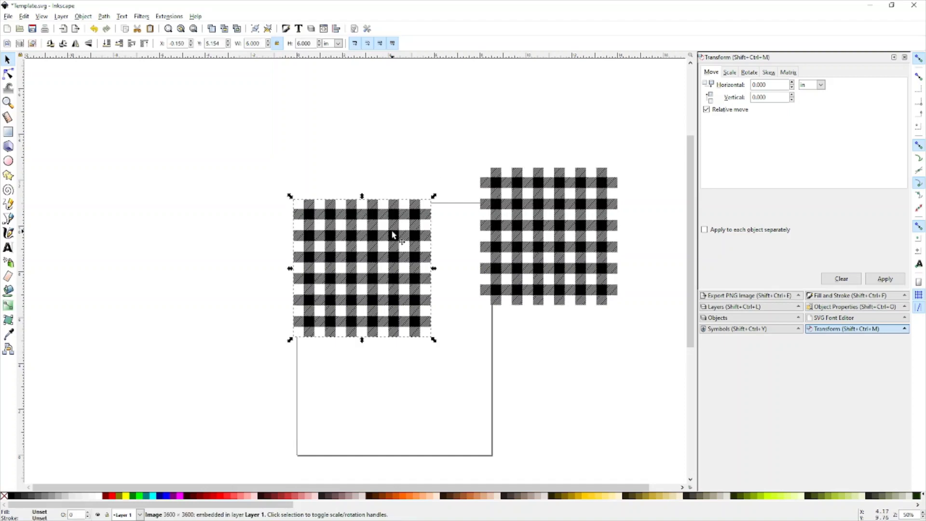
pyautogui.press('ctrl')
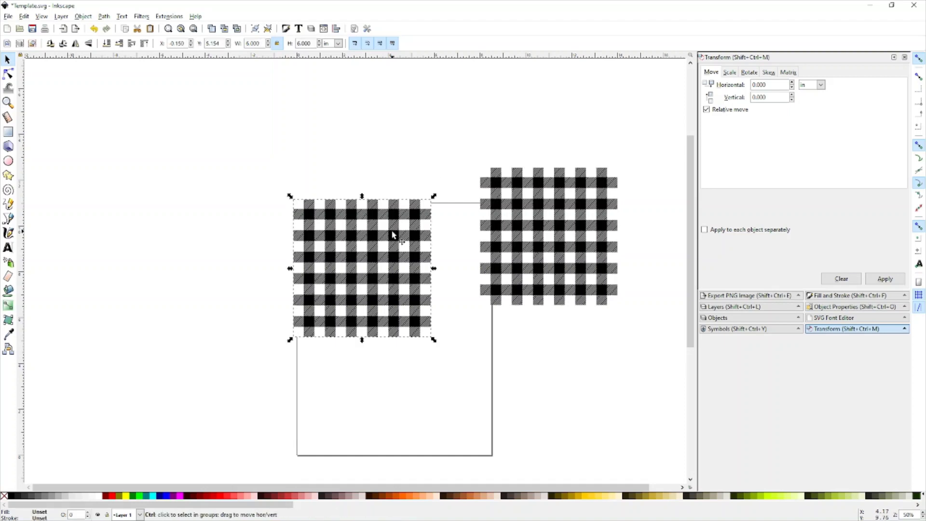
pyautogui.click(234, 345)
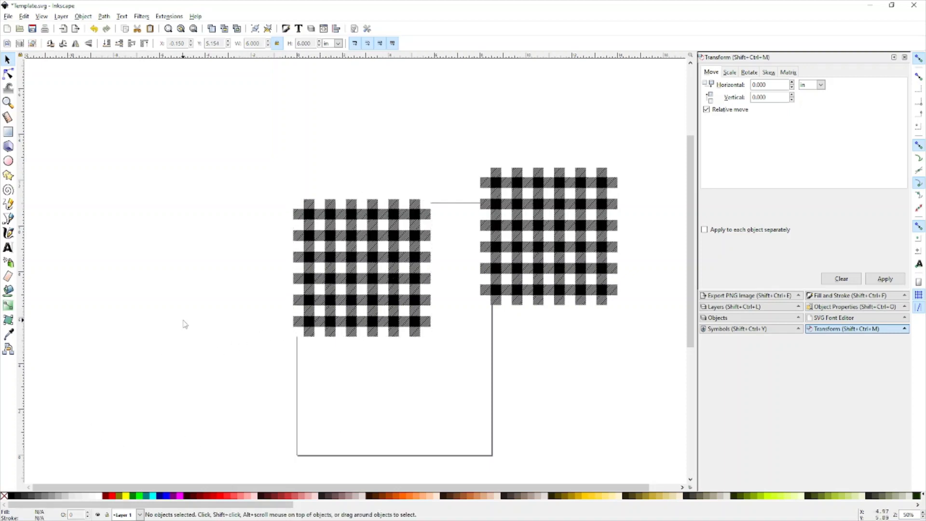
pyautogui.press('ctrl')
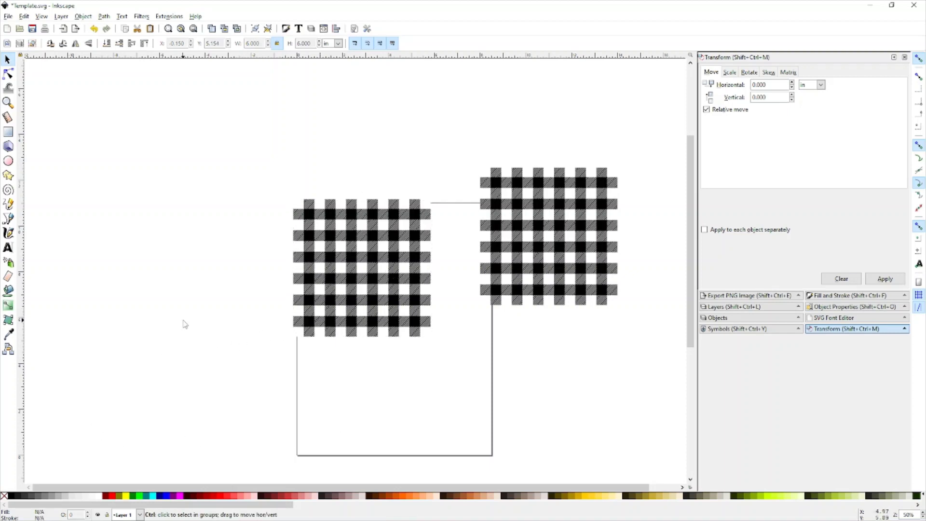
pyautogui.hotkey('ctrl', 'v')
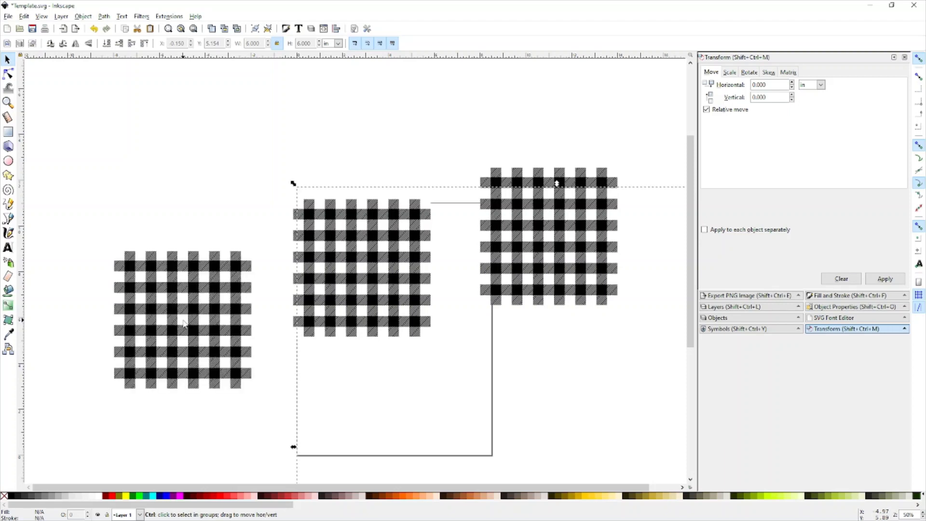
pyautogui.click(190, 326)
pyautogui.moveTo(190, 326); pyautogui.dragTo(193, 341)
pyautogui.click(203, 213)
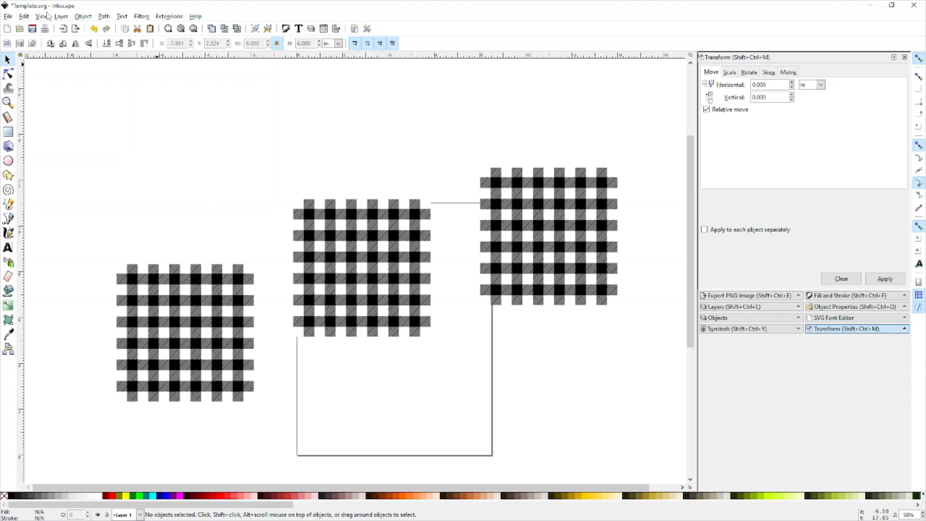
pyautogui.click(27, 17)
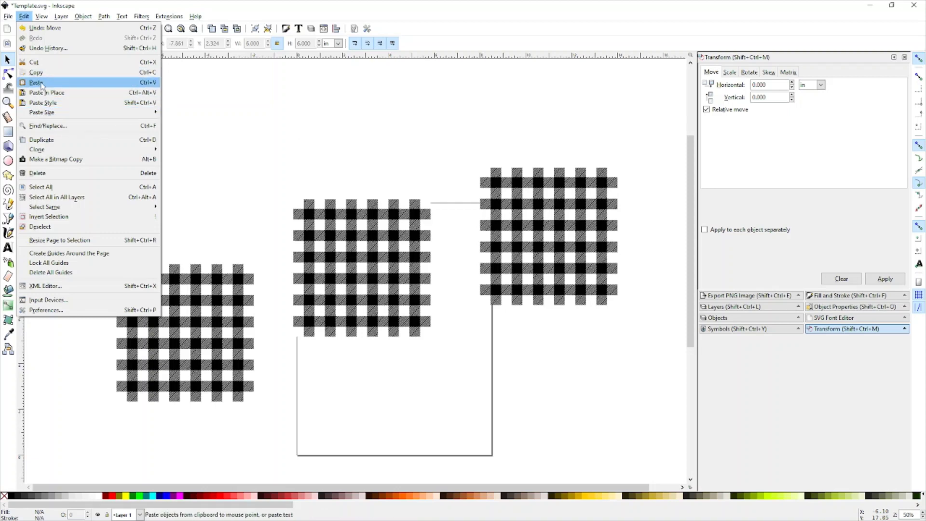
pyautogui.click(226, 113)
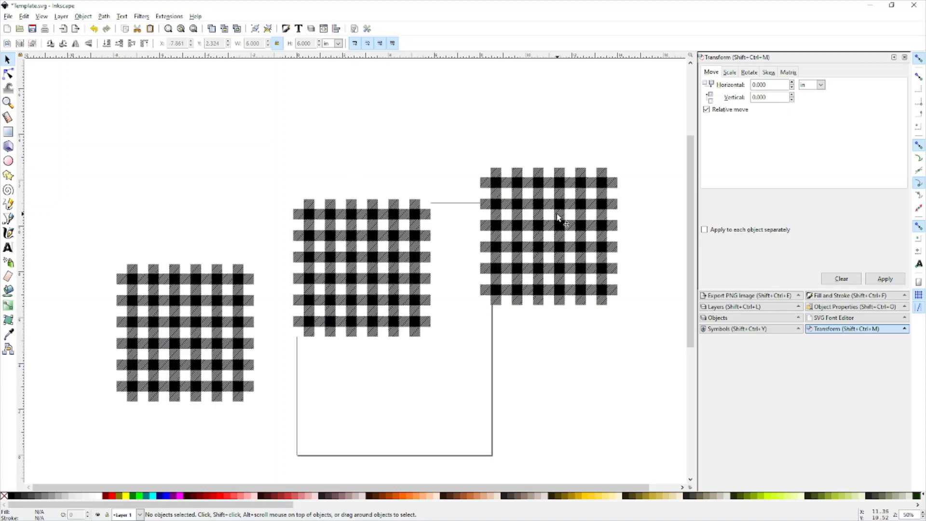
# Step: Move the plaid copy at the page's upper-right corner flush against the right edge of the first plaid image, and leave it deselected
pyautogui.click(559, 218)
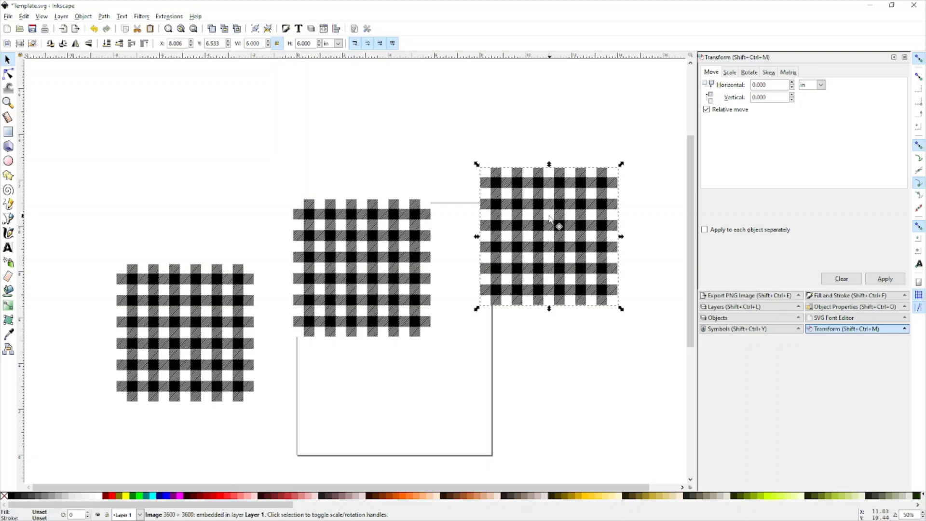
pyautogui.moveTo(552, 222); pyautogui.dragTo(505, 256)
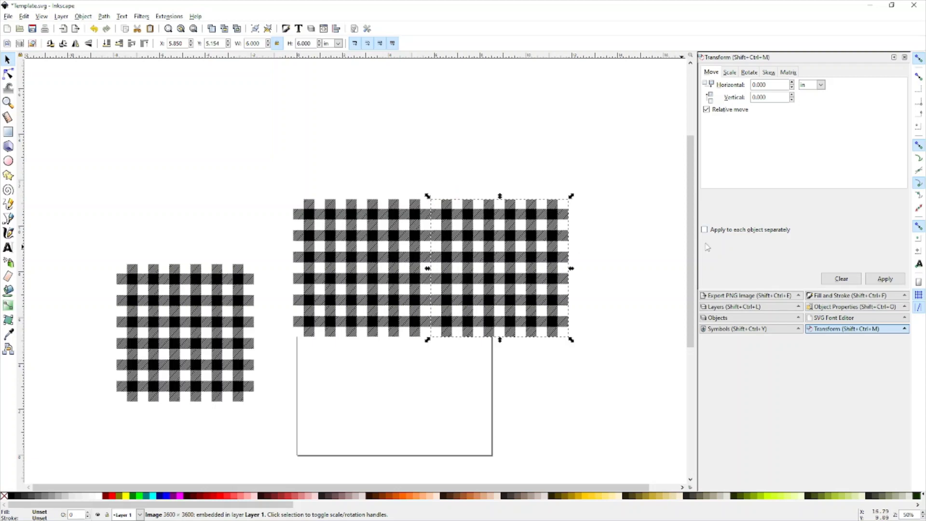
pyautogui.click(615, 243)
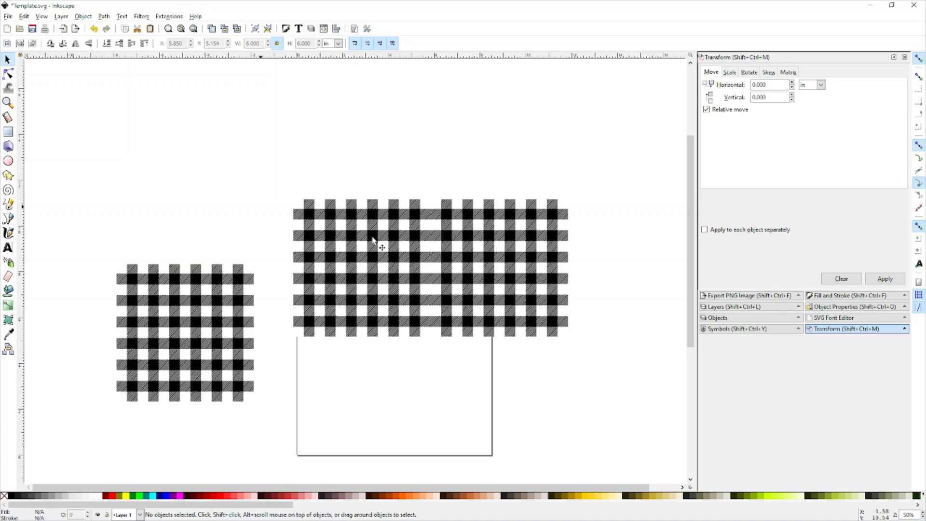
pyautogui.click(524, 259)
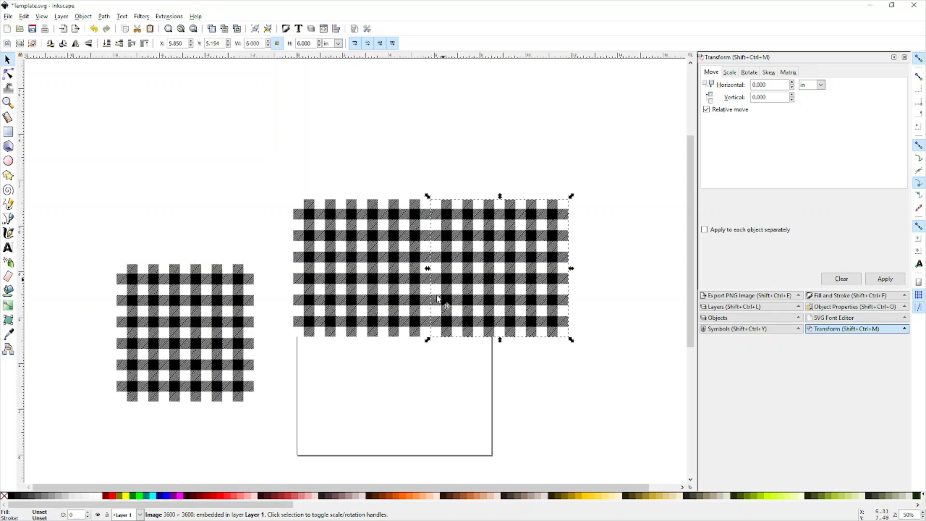
pyautogui.click(621, 274)
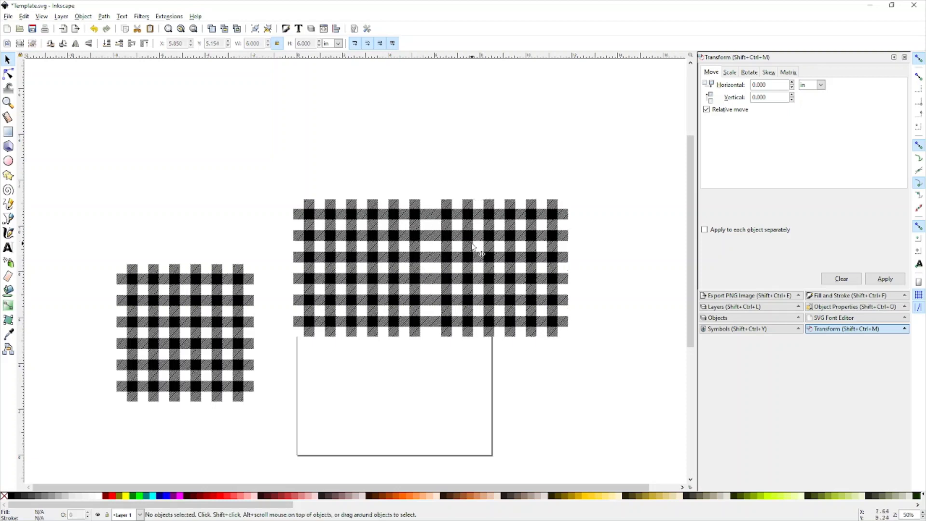
# Step: Try nudging the right plaid image slightly left over the seam with the first image, and undo the nudge
pyautogui.scroll(5, 458, 215)
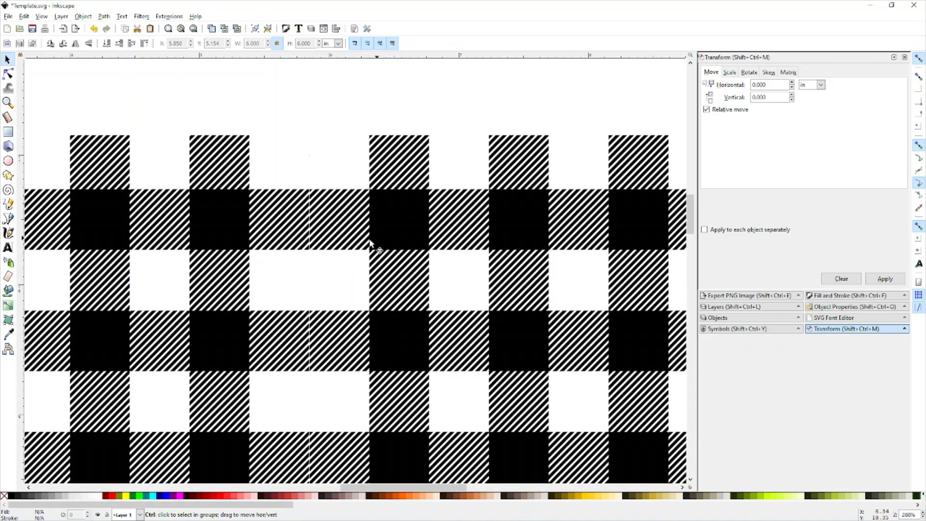
pyautogui.click(323, 332)
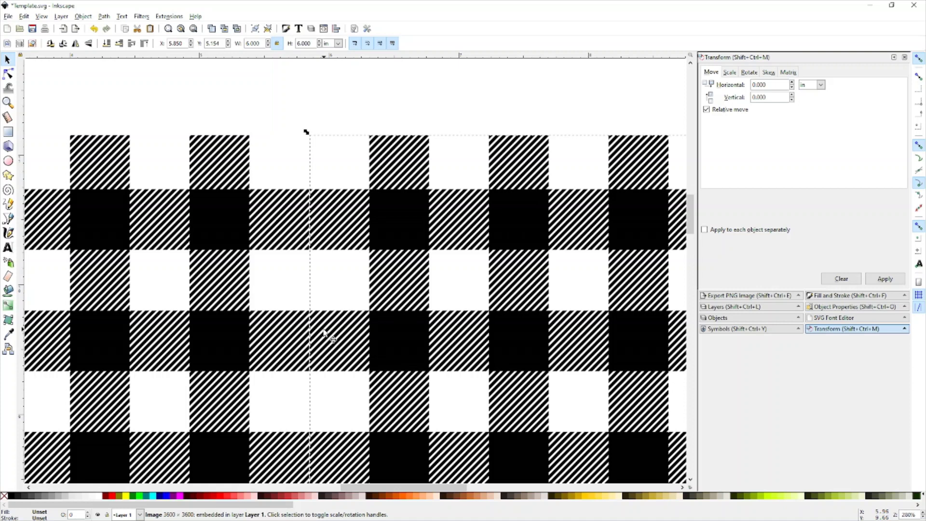
pyautogui.press('Left')
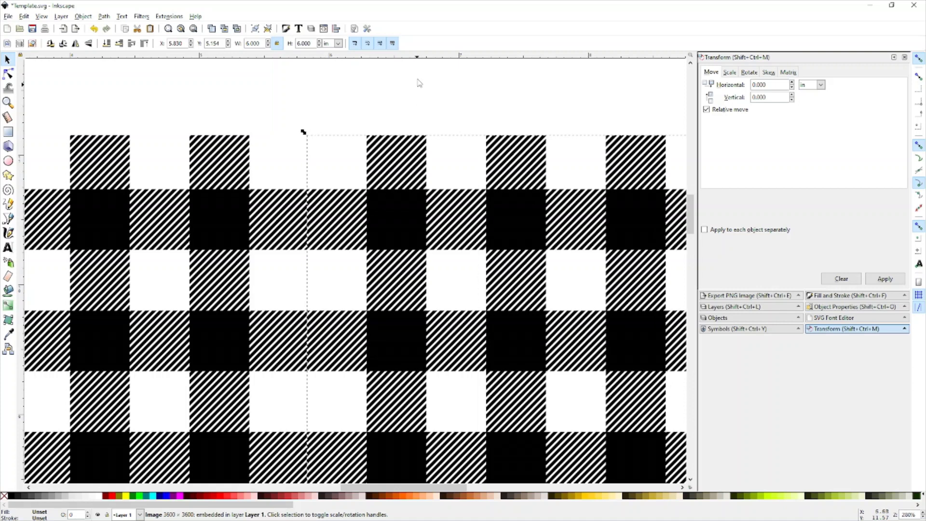
pyautogui.click(424, 99)
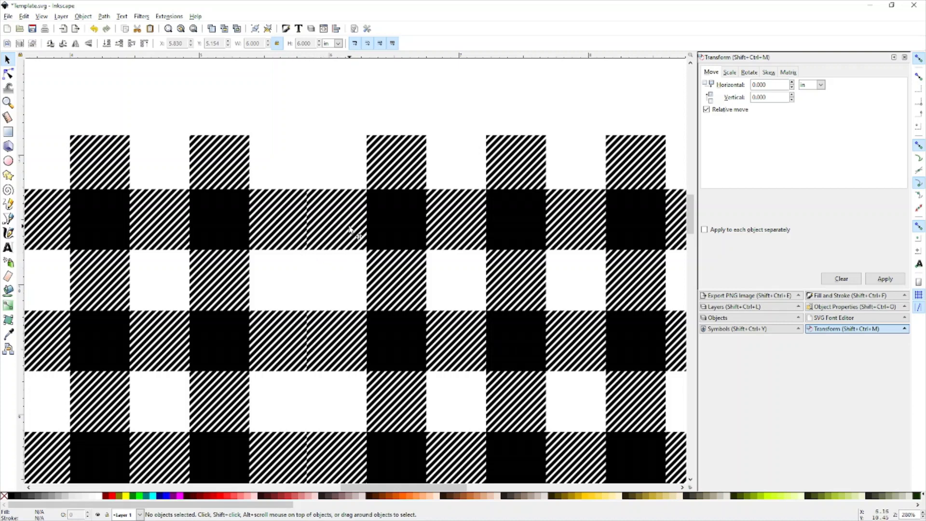
pyautogui.hotkey('ctrl', 'z')
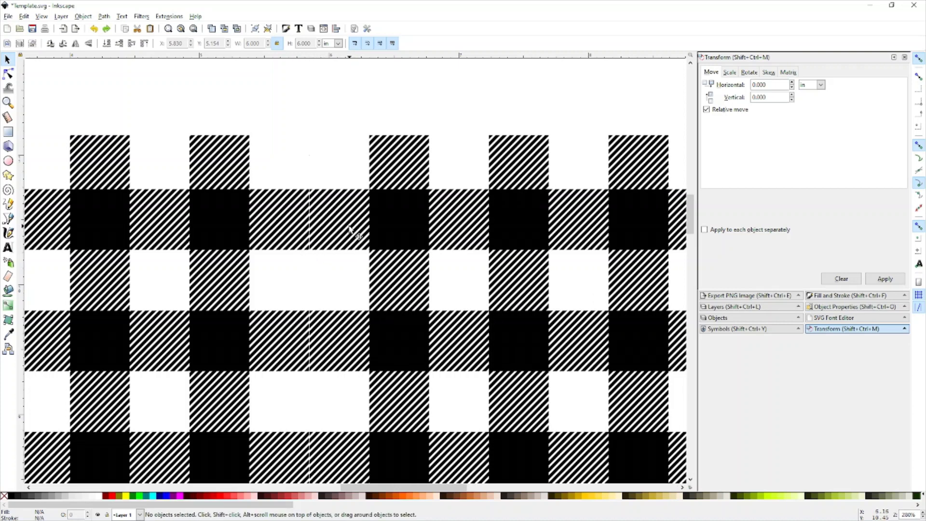
# Step: Try selecting the two adjoining plaid images together with a selection box drawn around both, and clear the selection
pyautogui.press('alt')
pyautogui.scroll(-5, 509, 262)
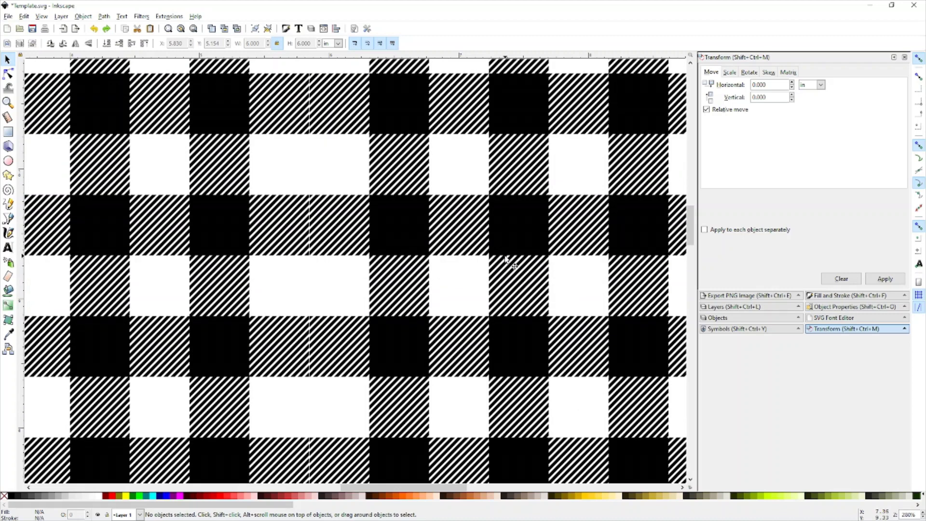
pyautogui.scroll(-3, 505, 259)
pyautogui.scroll(-2, 505, 260)
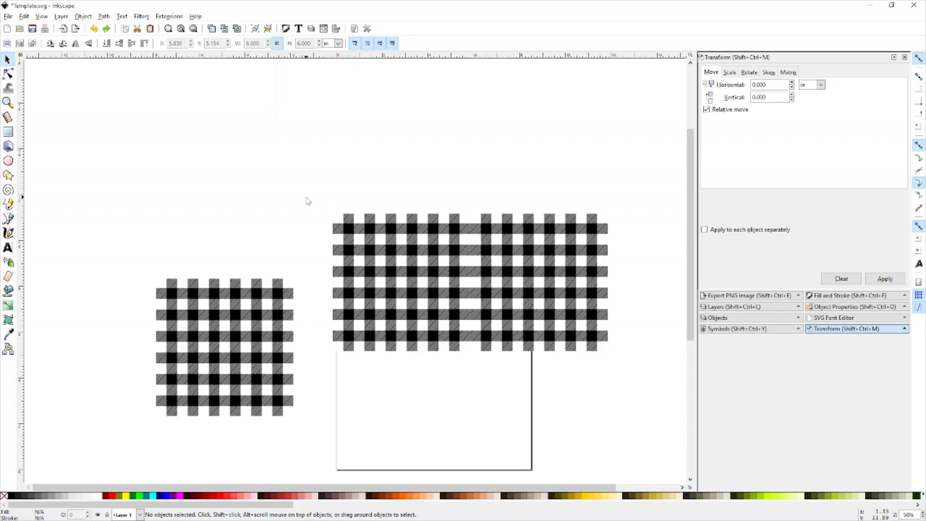
pyautogui.moveTo(307, 197); pyautogui.dragTo(622, 370)
pyautogui.scroll(1, 621, 371)
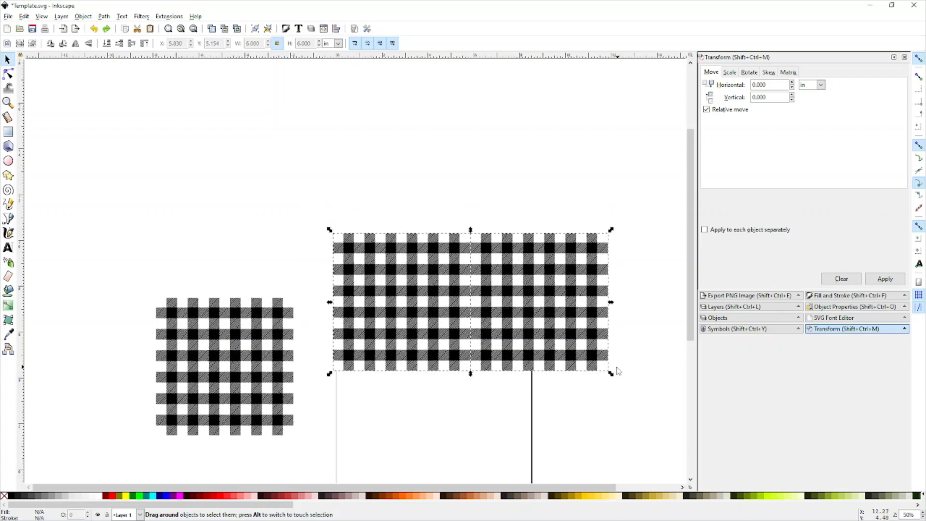
pyautogui.click(416, 185)
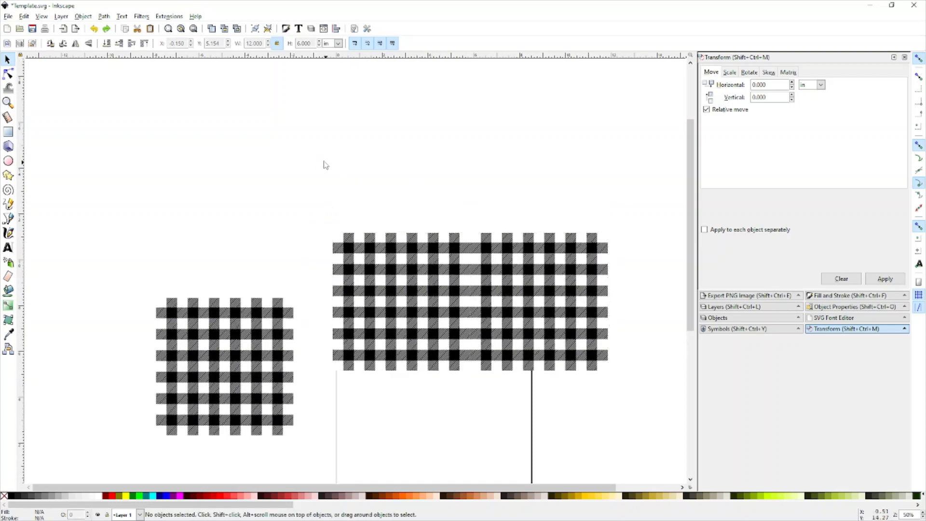
pyautogui.moveTo(314, 155); pyautogui.dragTo(630, 391)
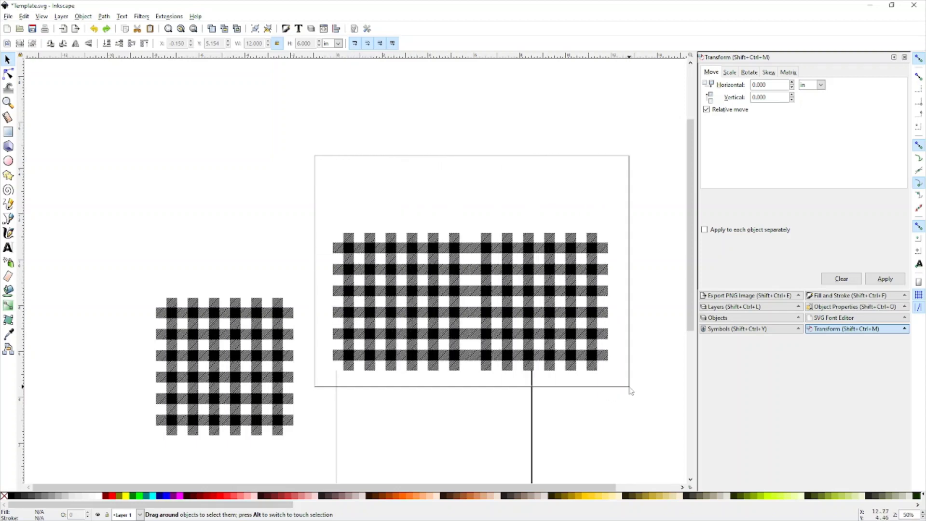
pyautogui.moveTo(631, 392); pyautogui.dragTo(630, 389)
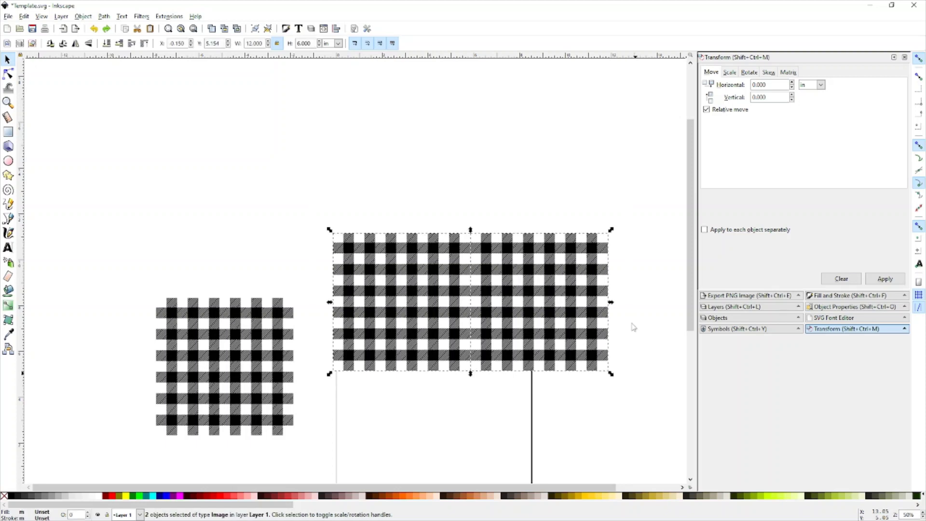
pyautogui.click(561, 141)
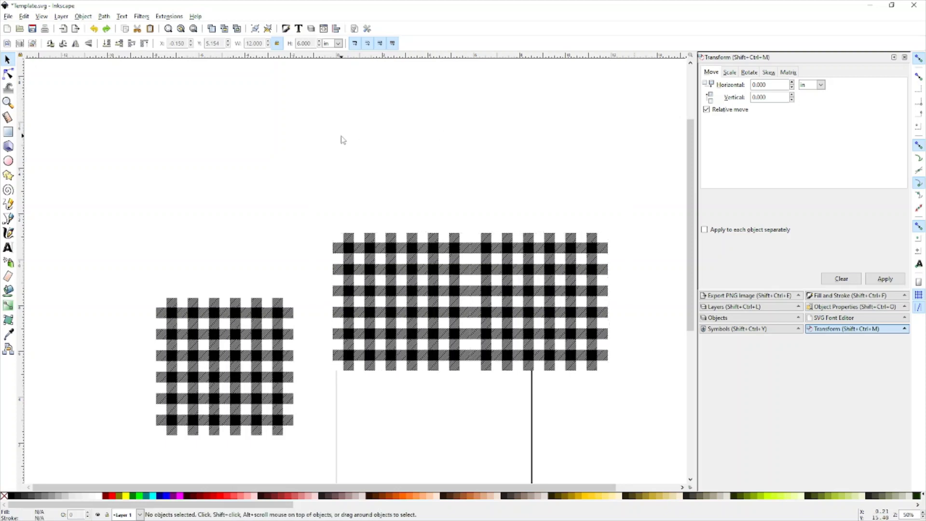
# Step: Select both adjoining plaid images and move them together slightly left, to about X -0.886 in and Y 5.259 in, and deselect them
pyautogui.moveTo(342, 137); pyautogui.dragTo(417, 206)
pyautogui.moveTo(290, 151); pyautogui.dragTo(629, 370)
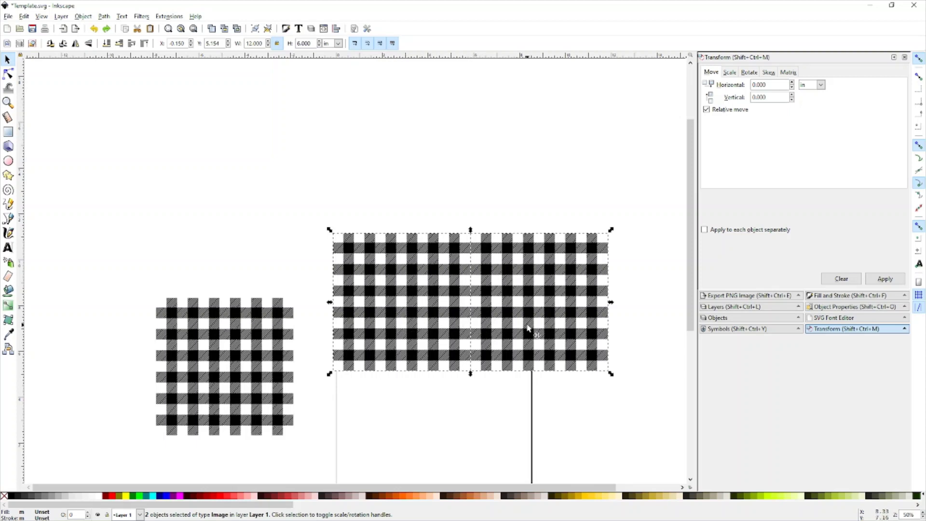
pyautogui.moveTo(527, 326); pyautogui.dragTo(486, 329)
pyautogui.click(613, 329)
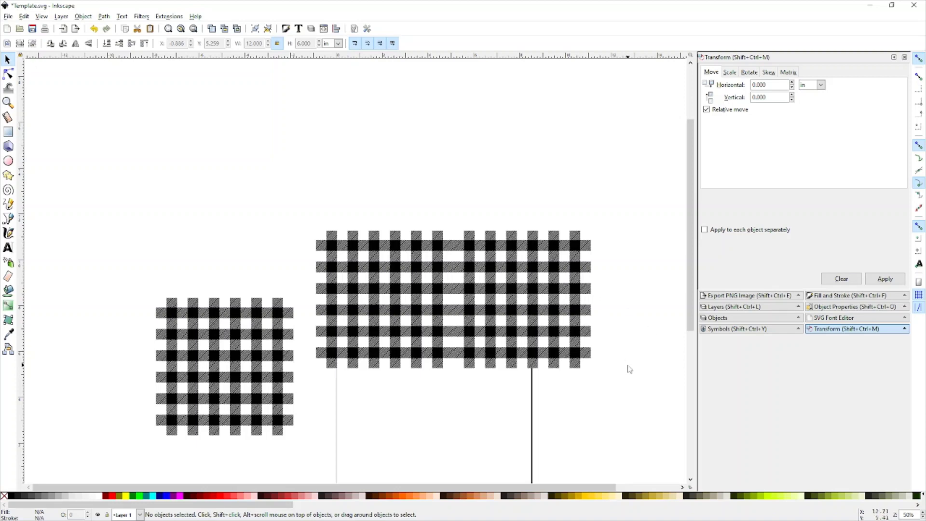
# Step: Copy the pair of adjoining plaid images, paste the copy, and place it flush beneath the original pair to cover the page's lower part
pyautogui.scroll(-5, 633, 360)
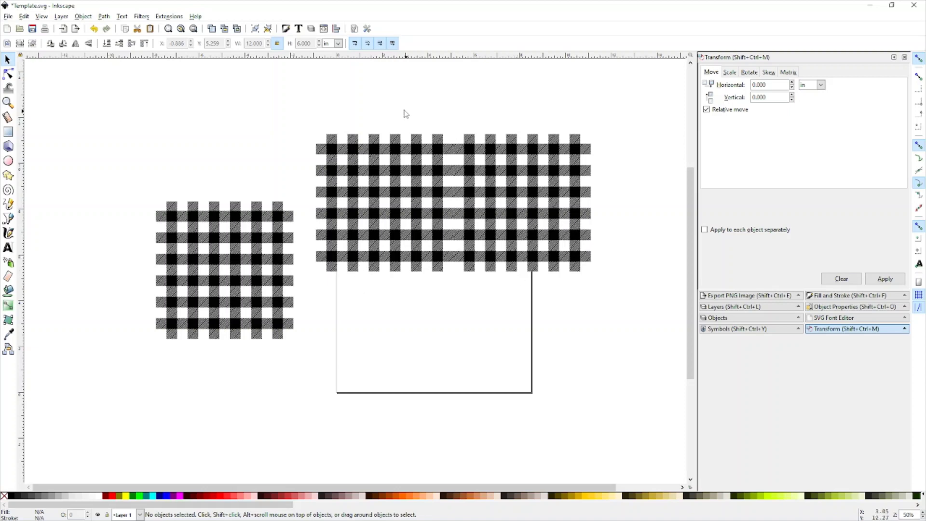
pyautogui.moveTo(299, 103); pyautogui.dragTo(636, 293)
pyautogui.scroll(1, 636, 292)
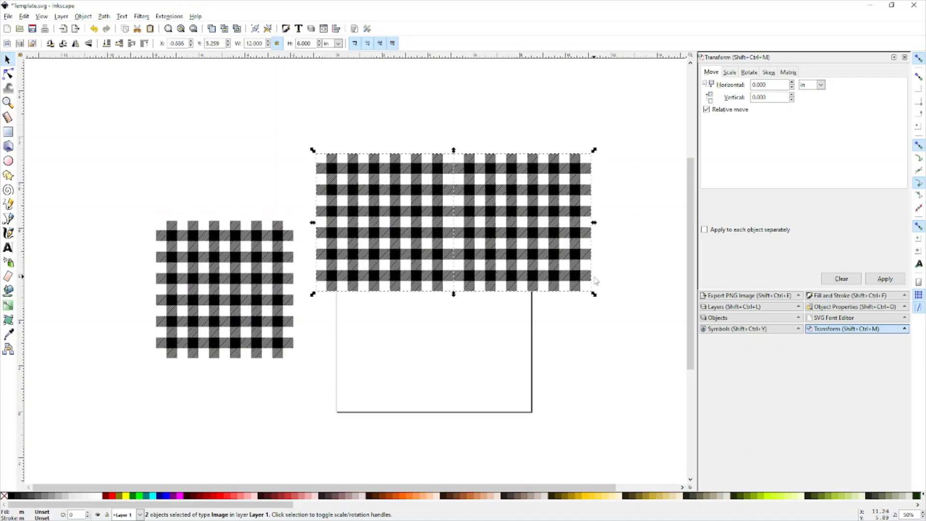
pyautogui.press('ctrl')
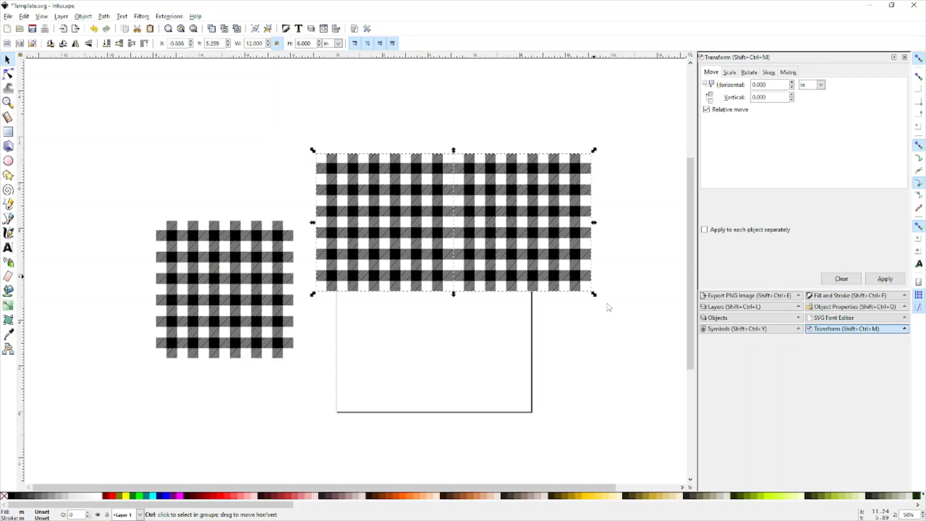
pyautogui.click(566, 340)
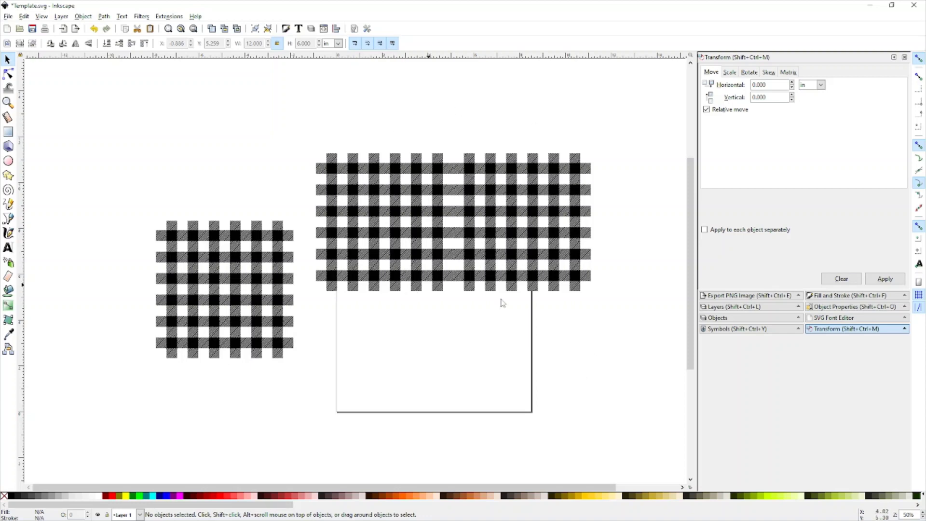
pyautogui.press('ctrl')
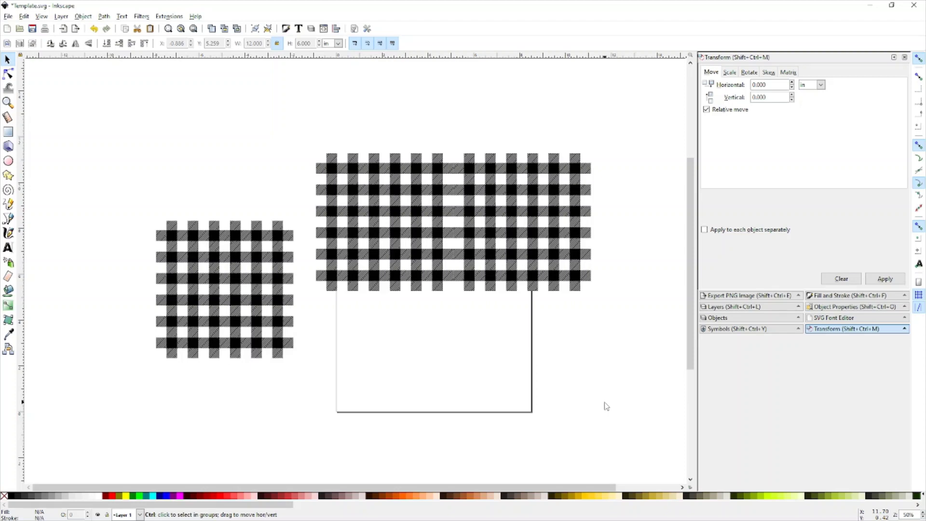
pyautogui.hotkey('ctrl', 'v')
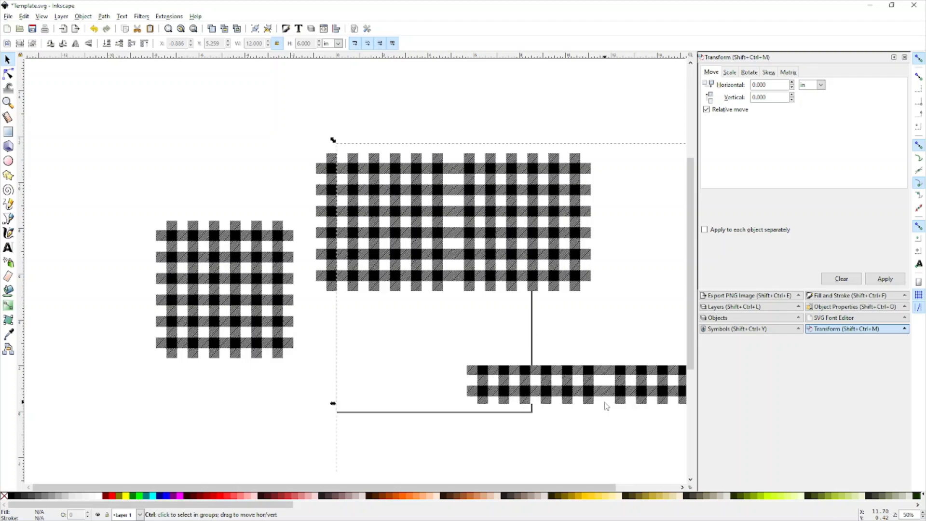
pyautogui.moveTo(606, 407); pyautogui.dragTo(627, 376)
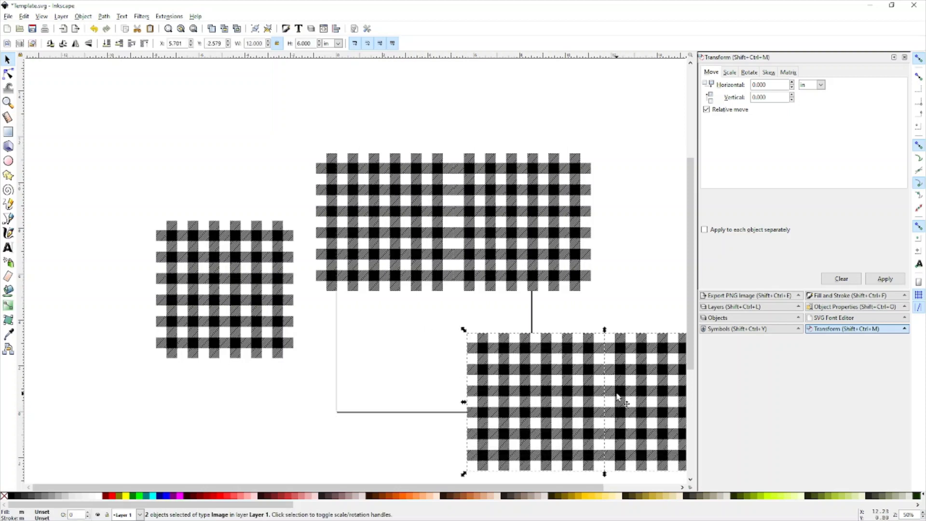
pyautogui.moveTo(655, 395); pyautogui.dragTo(503, 359)
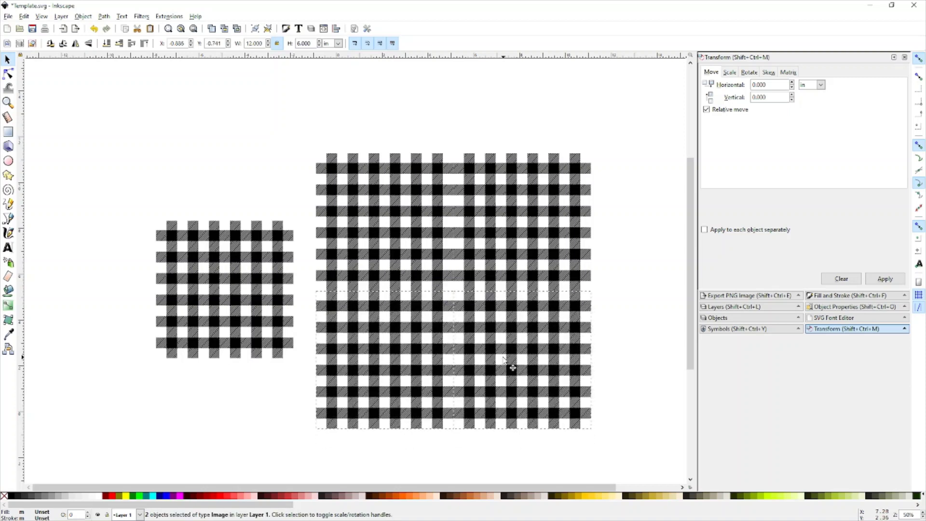
# Step: Deselect the lower pair of plaid images, select only the lower-left image, and clear that selection
pyautogui.moveTo(503, 356)
pyautogui.mouseDown()
pyautogui.moveTo(508, 389)
pyautogui.moveTo(500, 389)
pyautogui.moveTo(504, 343)
pyautogui.mouseUp()
pyautogui.click(646, 367)
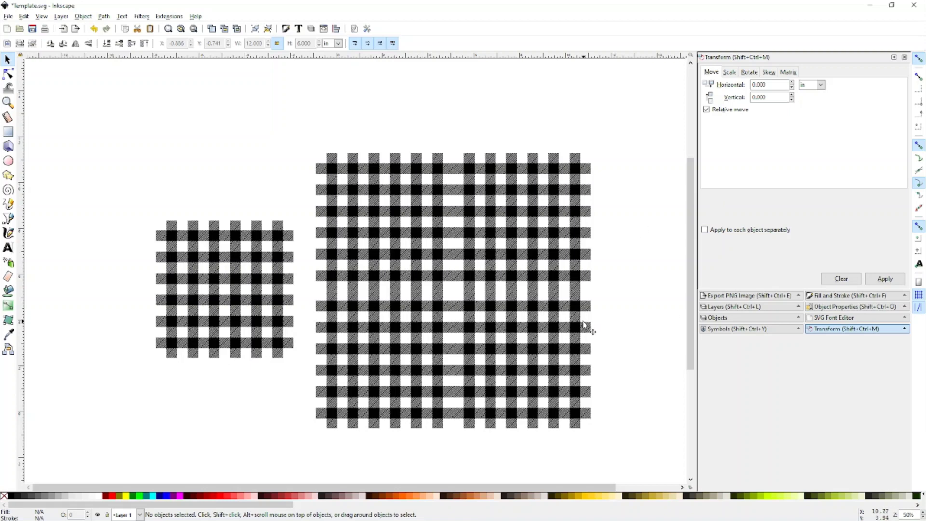
pyautogui.click(342, 309)
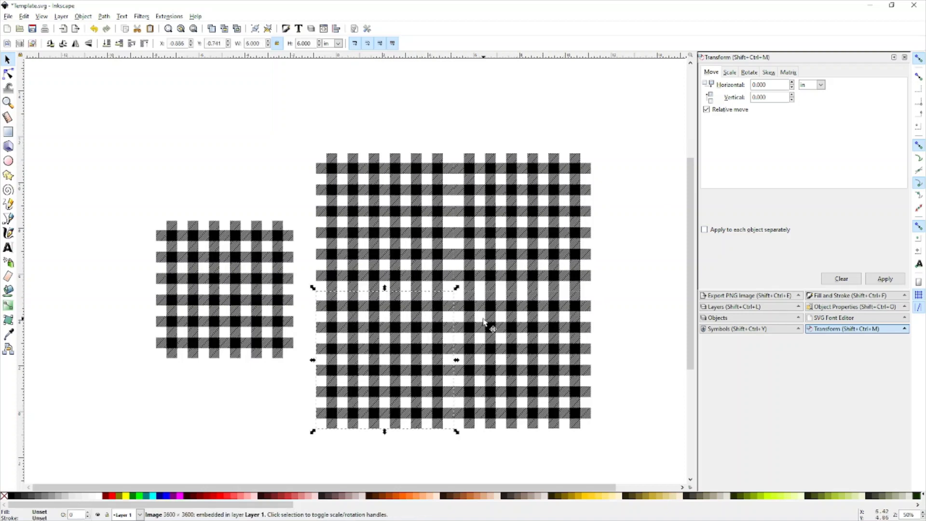
pyautogui.click(299, 456)
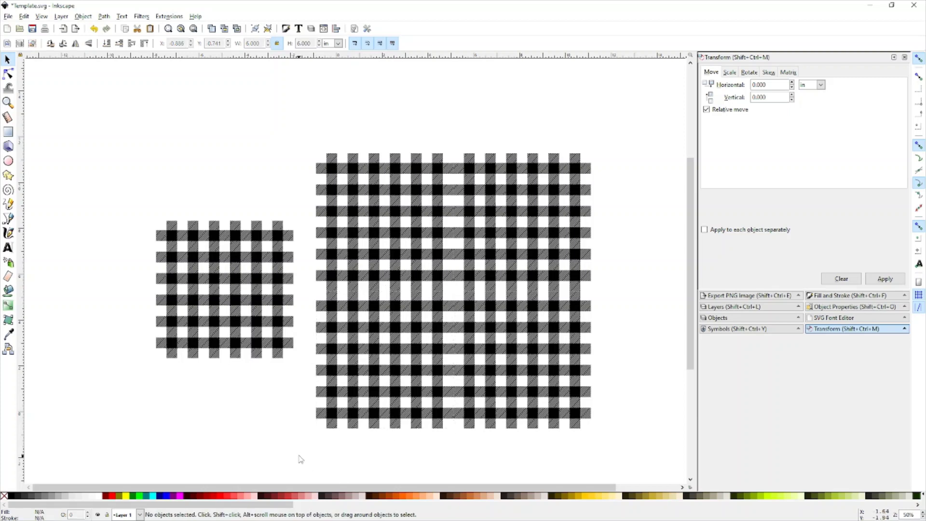
# Step: Select the lower pair of plaid images with a selection box, nudge it slightly upward, and undo the nudge
pyautogui.moveTo(299, 454); pyautogui.dragTo(646, 288)
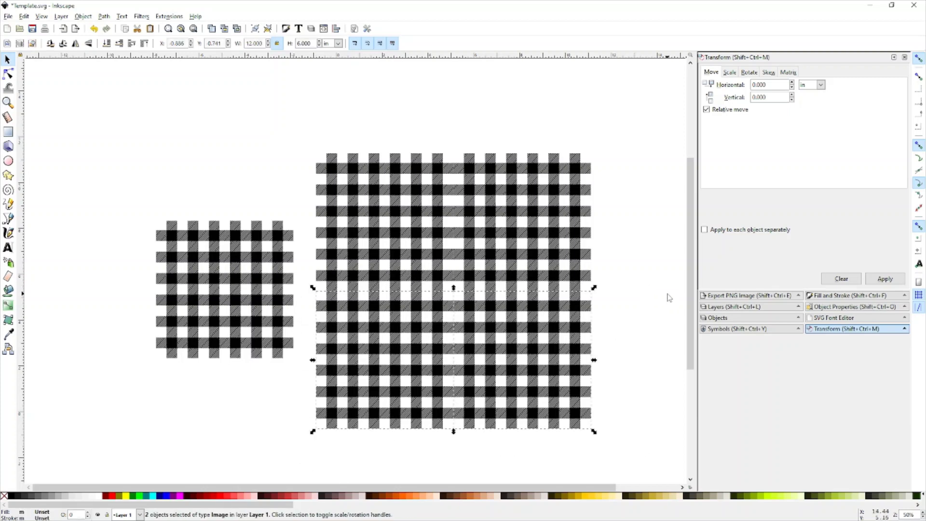
pyautogui.press('Up')
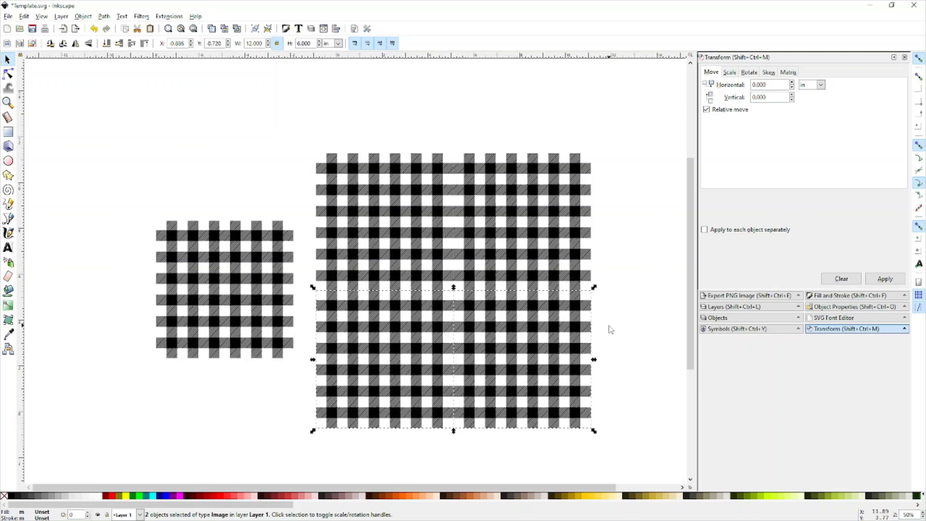
pyautogui.press('Up')
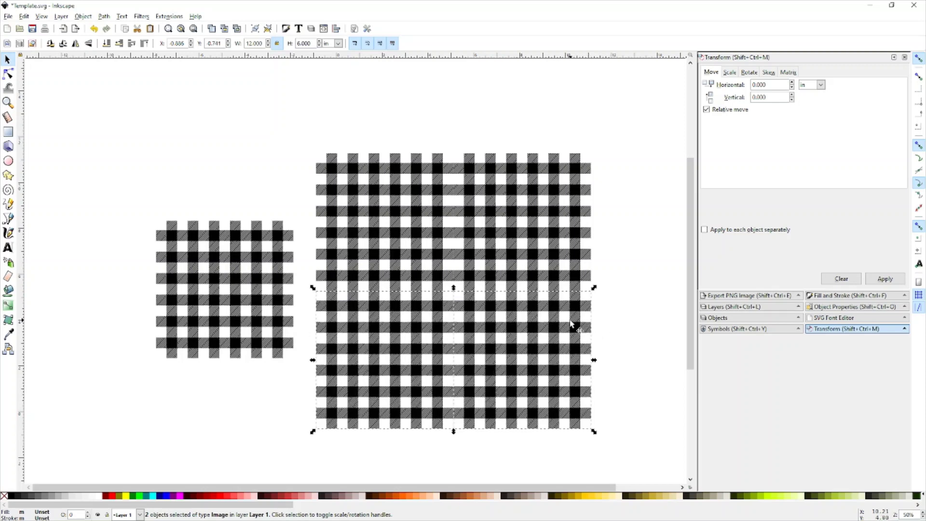
# Step: Inspect the seam between the upper and lower plaid pairs up close, and deselect the images
pyautogui.scroll(2, 491, 304)
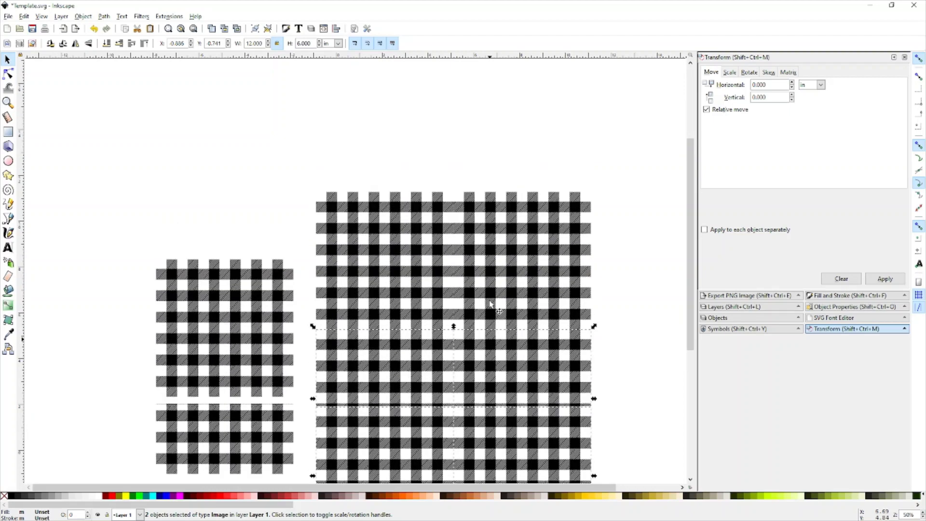
pyautogui.scroll(-4, 491, 303)
pyautogui.press('ctrl')
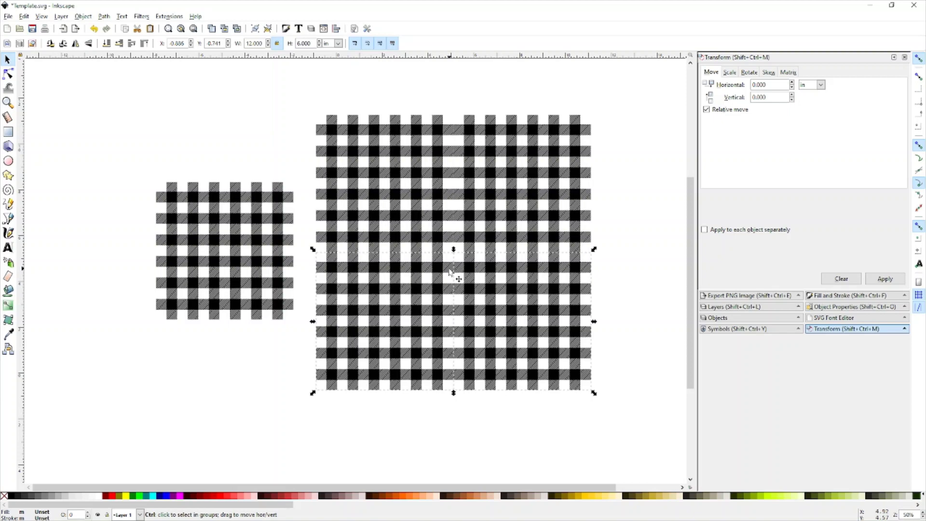
pyautogui.keyDown('ctrl'); pyautogui.scroll(2, 450, 273); pyautogui.keyUp('ctrl')
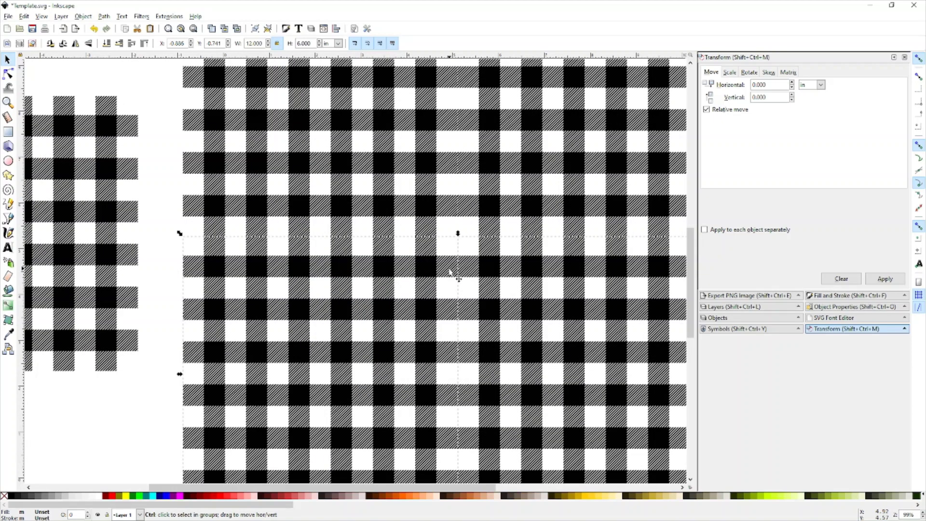
pyautogui.keyDown('ctrl'); pyautogui.scroll(-2, 449, 272); pyautogui.keyUp('ctrl')
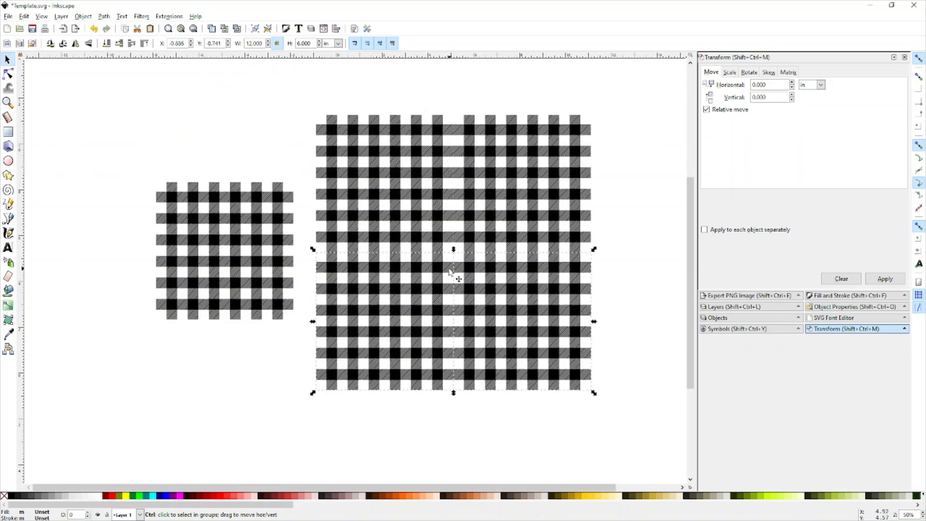
pyautogui.click(658, 294)
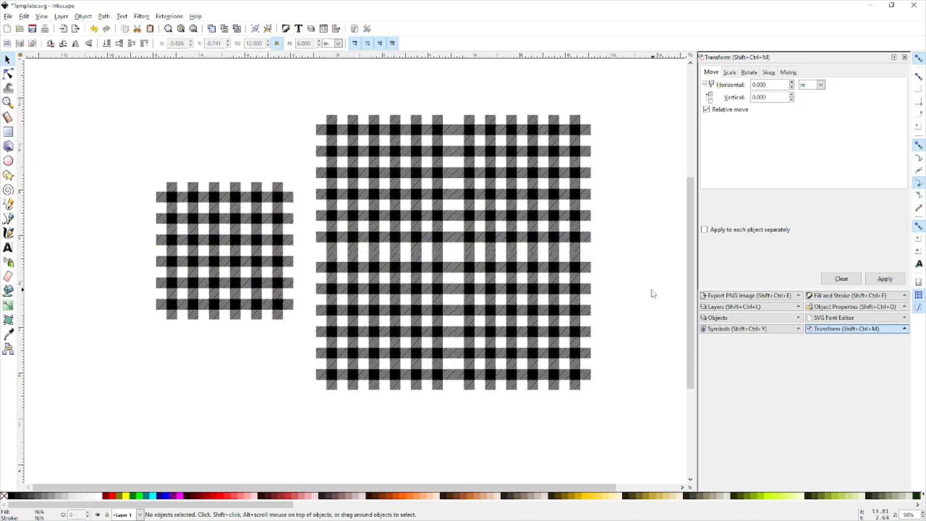
# Step: Review the available zoom commands and examine the seams of the tiled plaid at several magnifications, ending close up on the horizontal seam
pyautogui.click(42, 17)
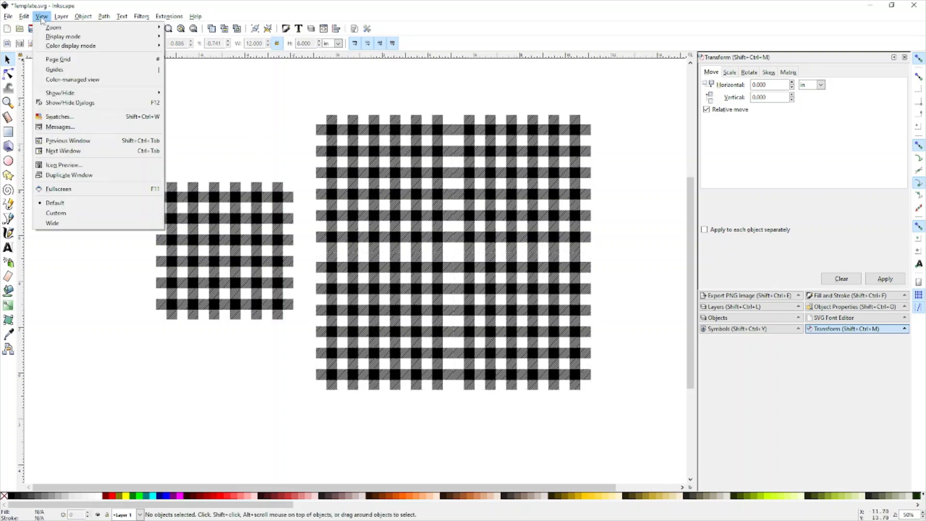
pyautogui.moveTo(41, 30)
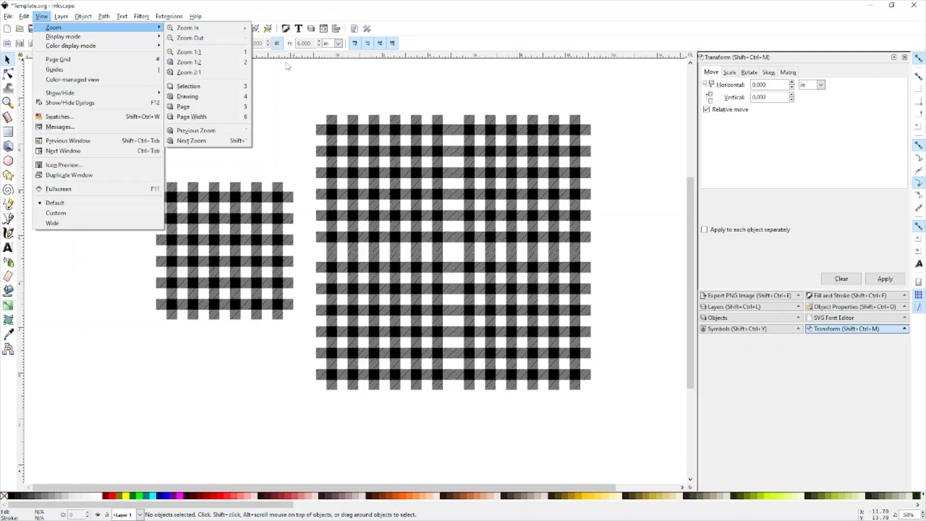
pyautogui.click(408, 97)
pyautogui.press('+')
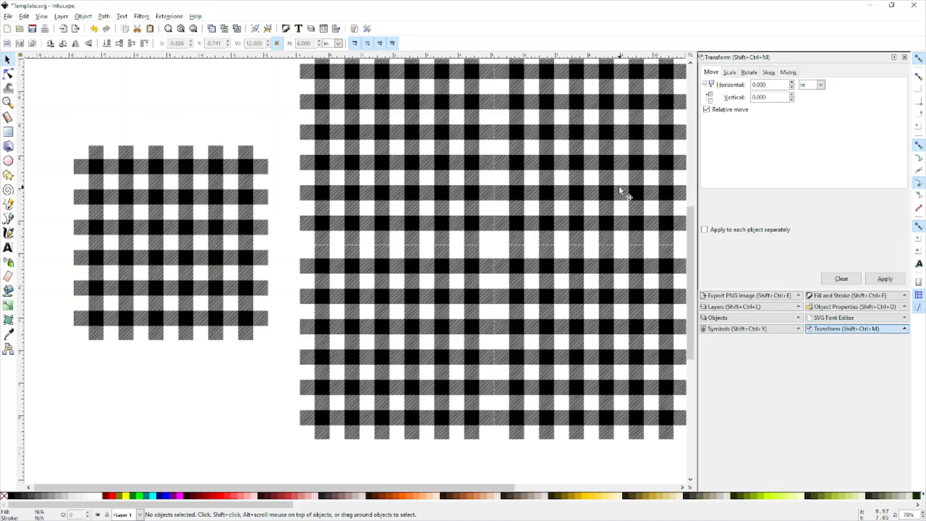
pyautogui.press('-')
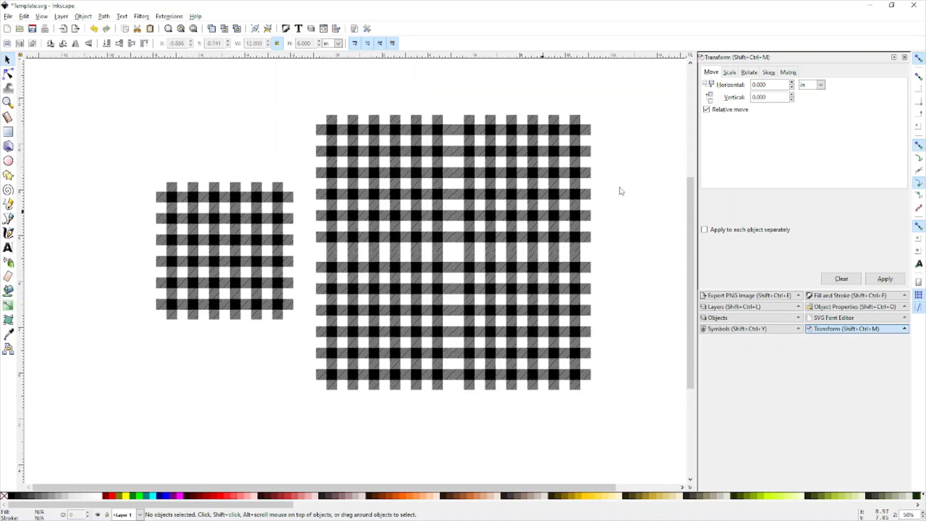
pyautogui.press('+')
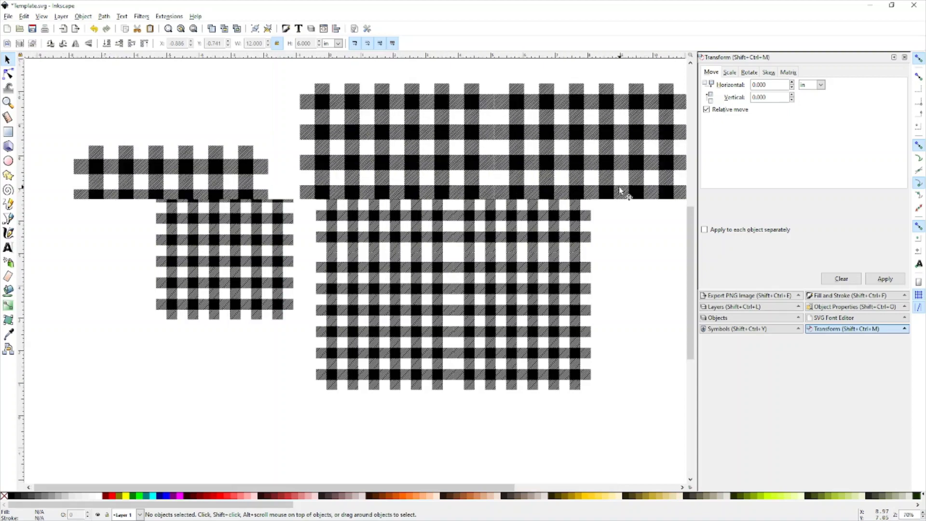
pyautogui.press('-')
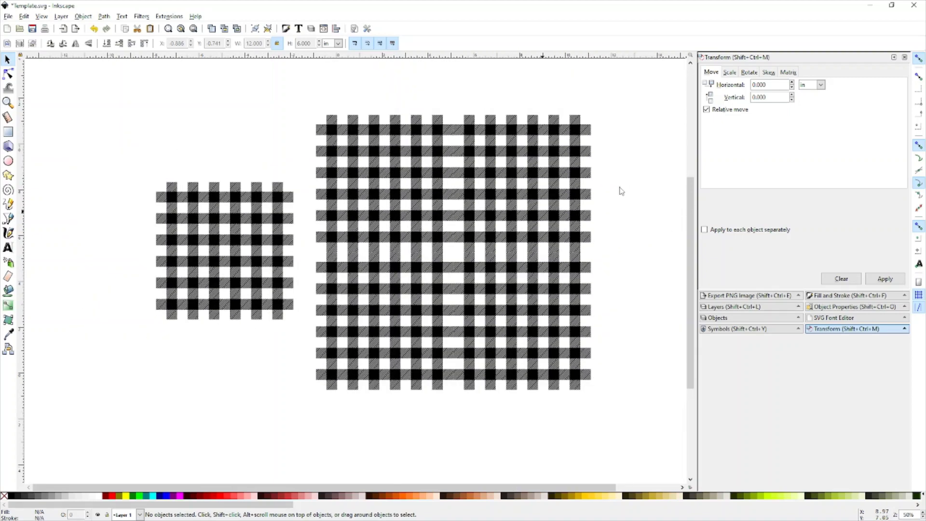
pyautogui.press('+')
pyautogui.press('+')
pyautogui.press('+')
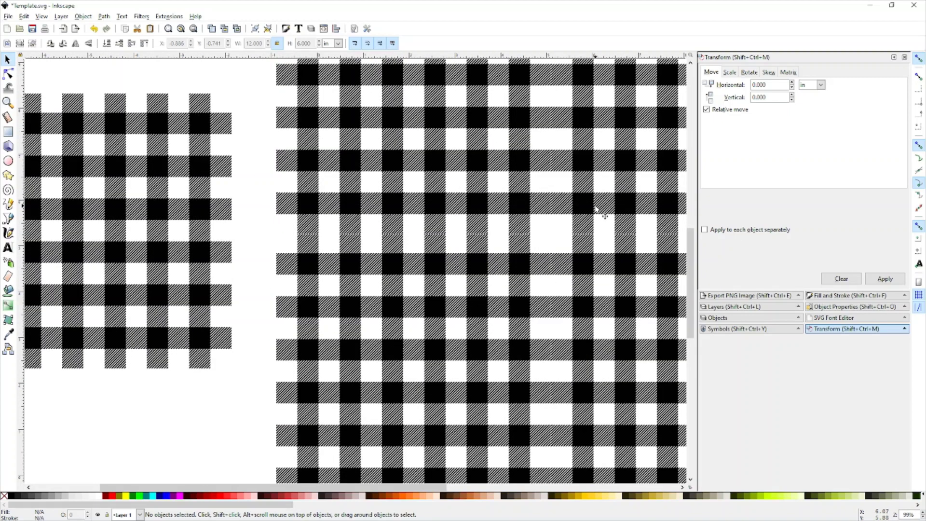
pyautogui.press('+')
pyautogui.press('+')
pyautogui.press('+')
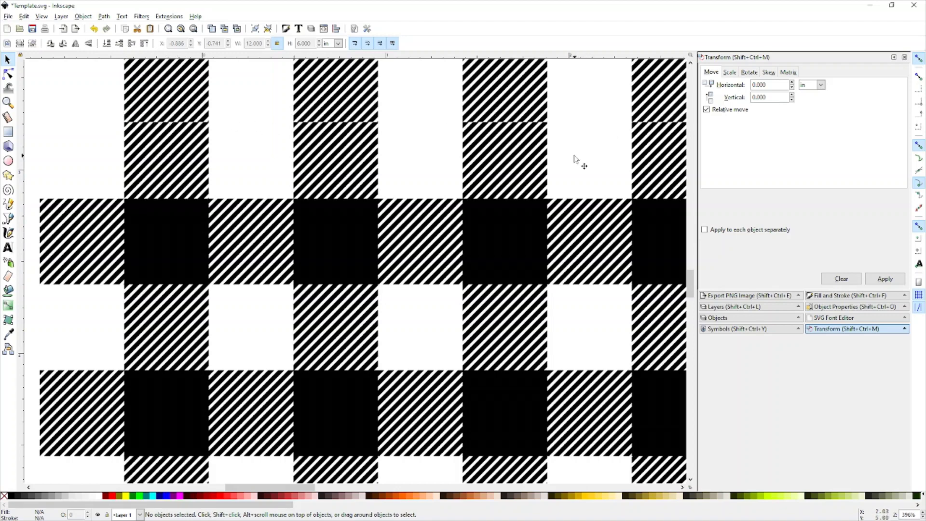
# Step: Bring the whole plaid layout back into view and save the changes to Template.svg
pyautogui.scroll(-8, 573, 159)
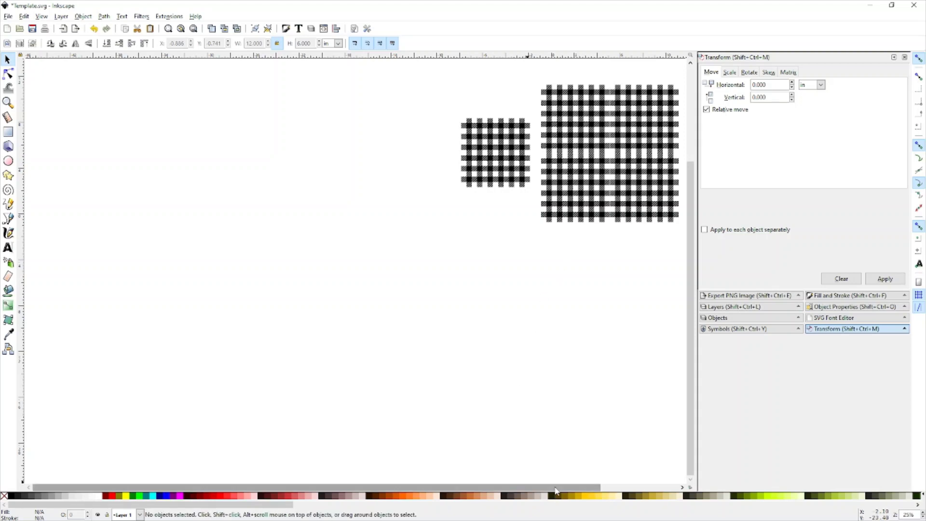
pyautogui.moveTo(554, 487); pyautogui.dragTo(622, 486)
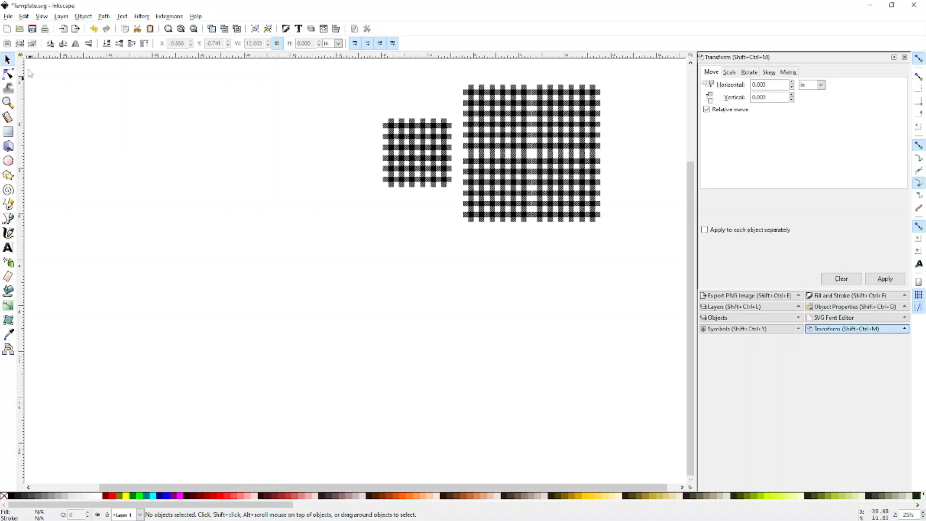
pyautogui.click(32, 31)
# Step: Start saving the document under another name, look through the sub images folder's contents, and cancel without saving
pyautogui.click(14, 19)
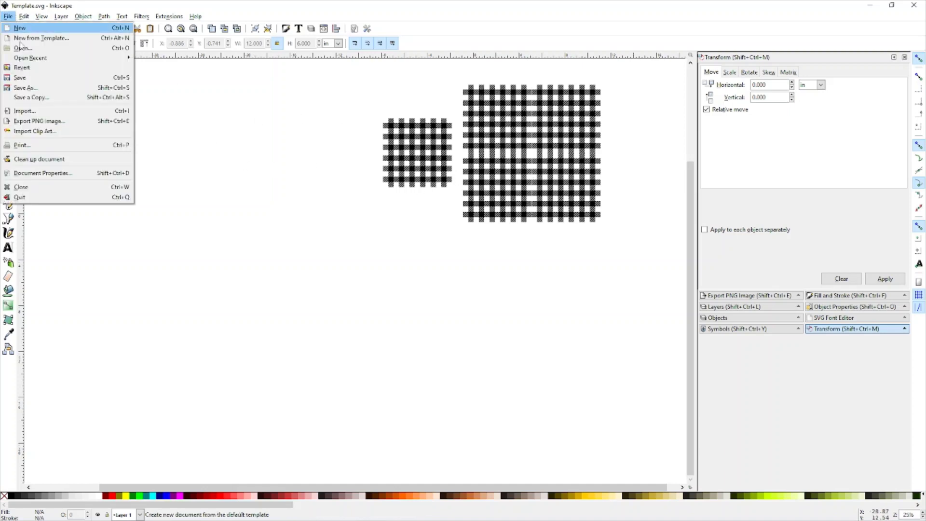
pyautogui.click(29, 85)
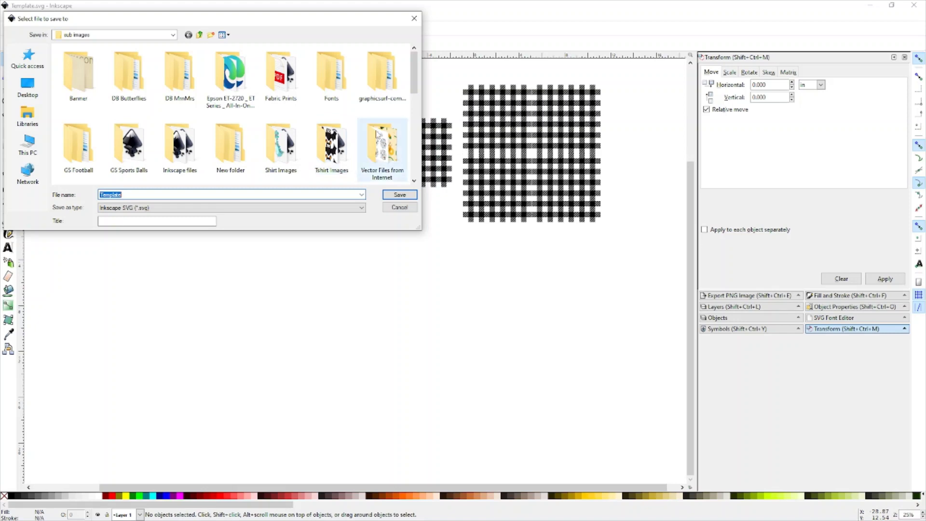
pyautogui.scroll(-3, 345, 126)
pyautogui.scroll(3, 344, 126)
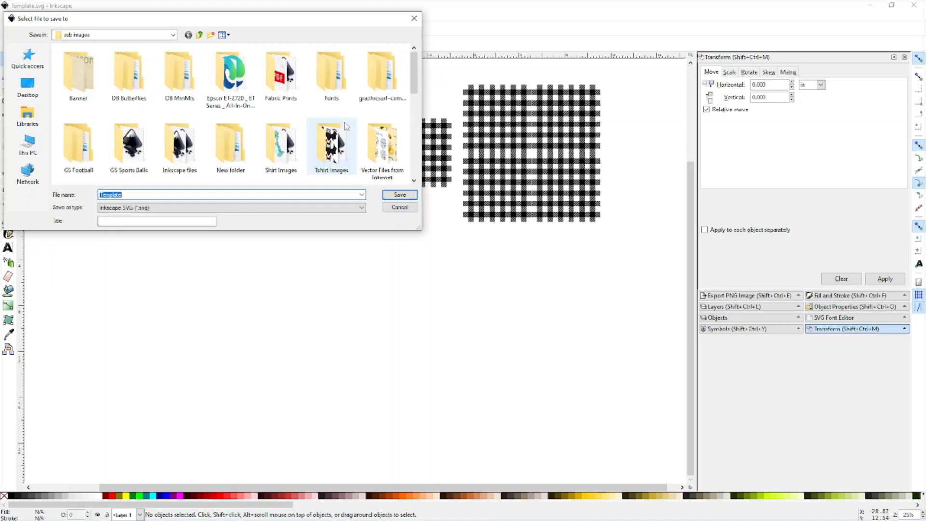
pyautogui.scroll(-1, 345, 126)
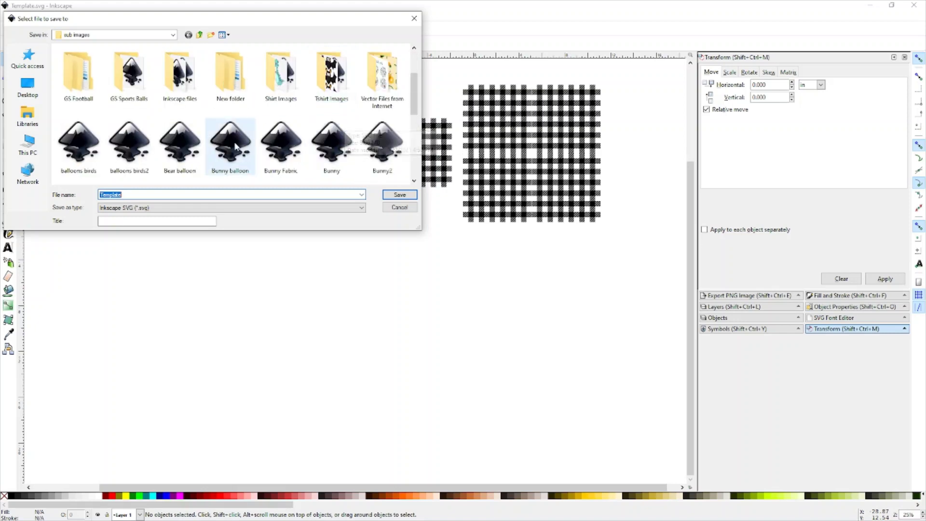
pyautogui.scroll(-2, 232, 144)
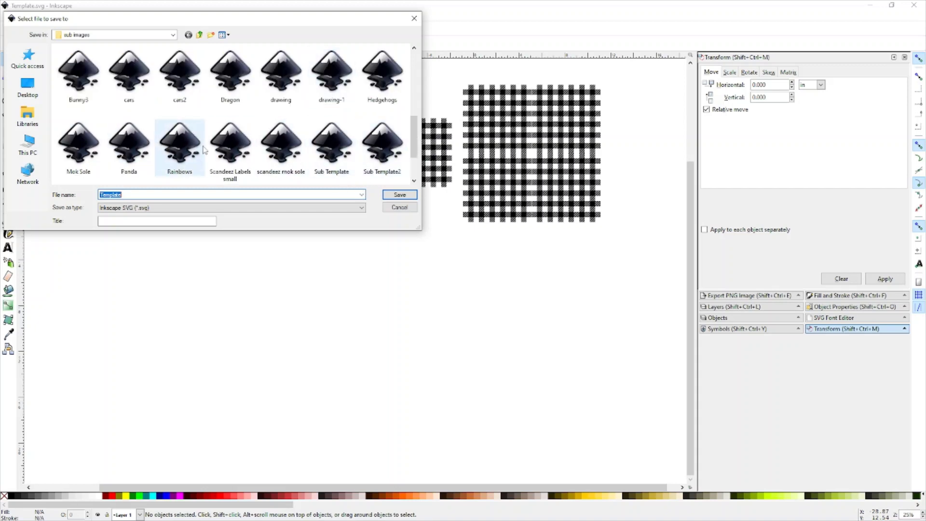
pyautogui.scroll(3, 221, 126)
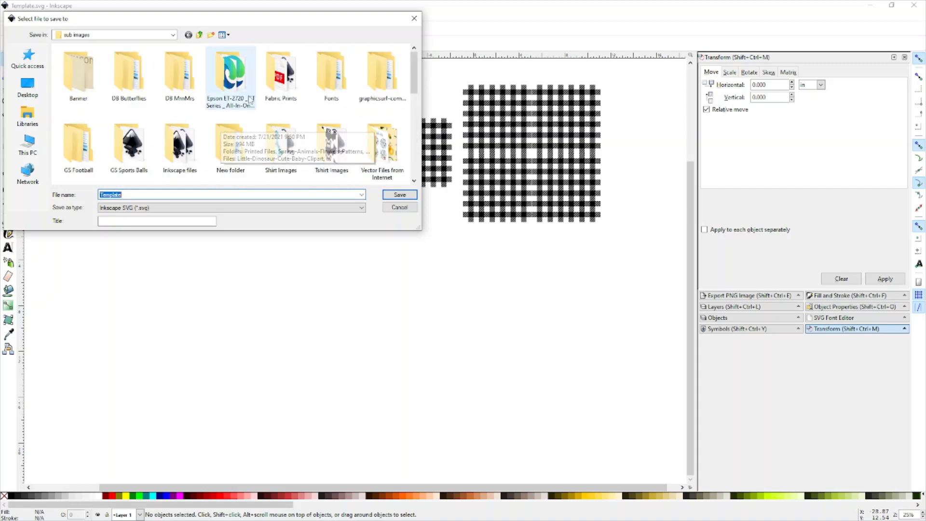
pyautogui.click(400, 208)
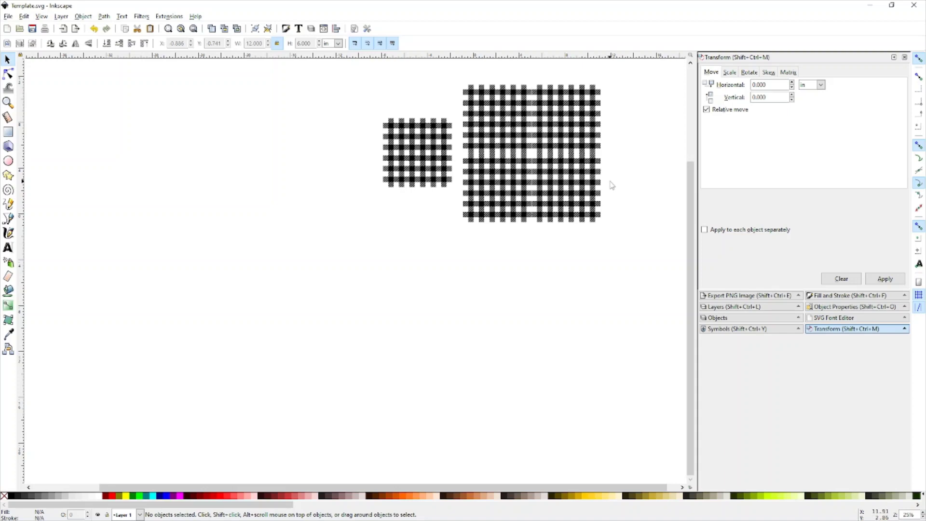
# Step: Start printing, open the Sublimation Printer's preferences, and apply the A-Sub Paper 8.5x11-Prem Matte preset
pyautogui.scroll(1, 612, 185)
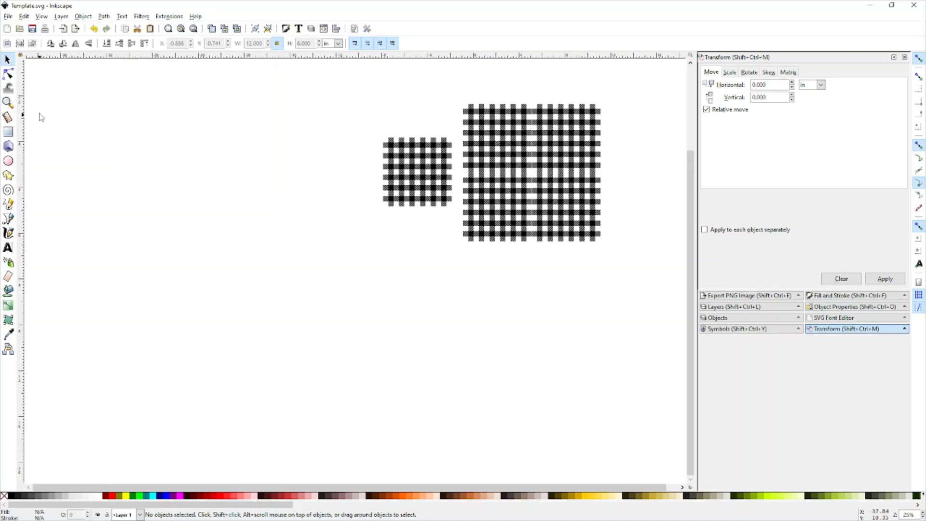
pyautogui.click(45, 29)
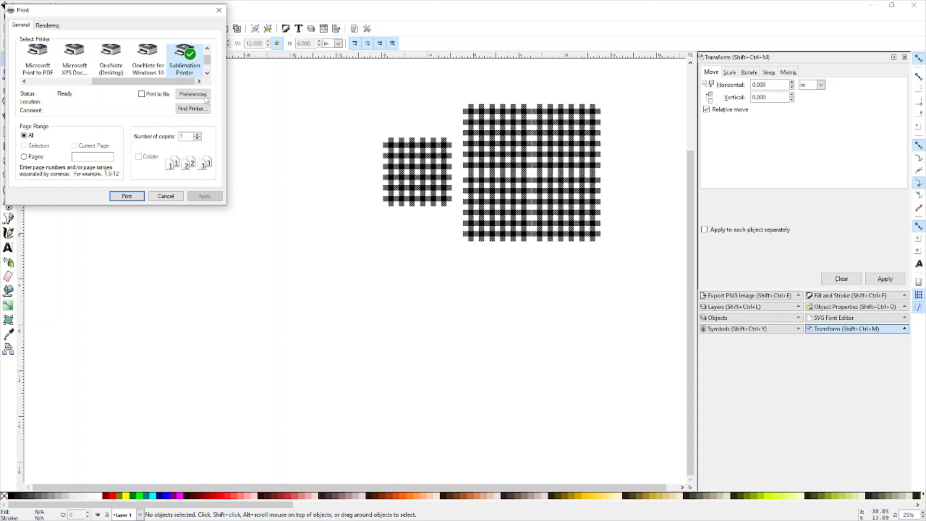
pyautogui.click(206, 97)
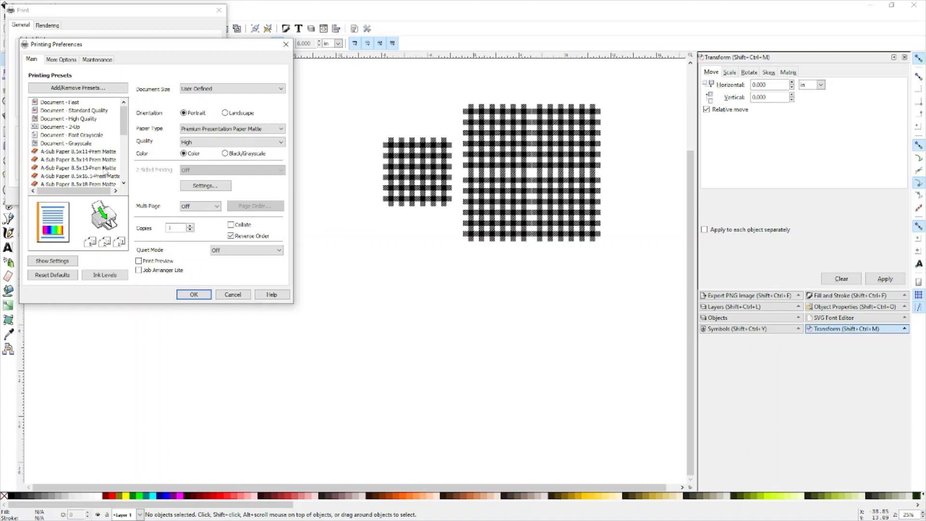
pyautogui.click(97, 152)
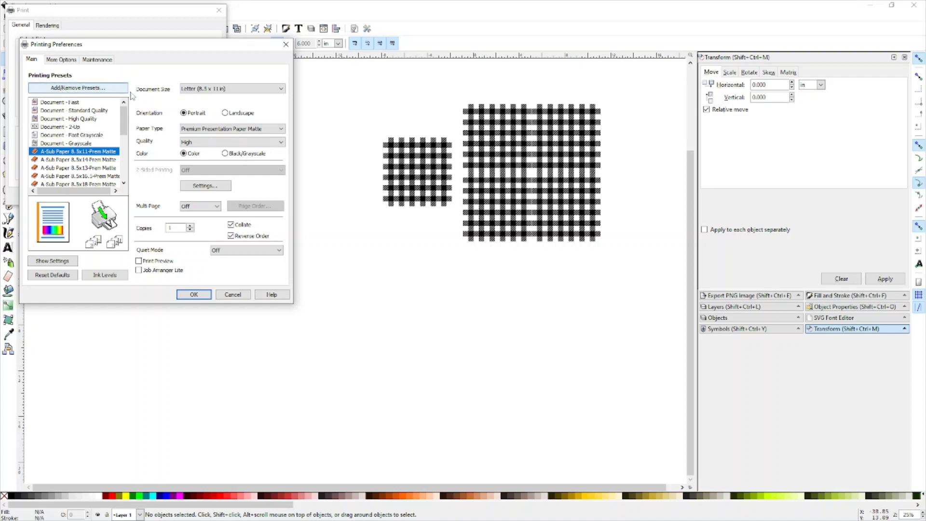
# Step: Open the printer's custom preset settings and review the full list of current settings
pyautogui.click(100, 89)
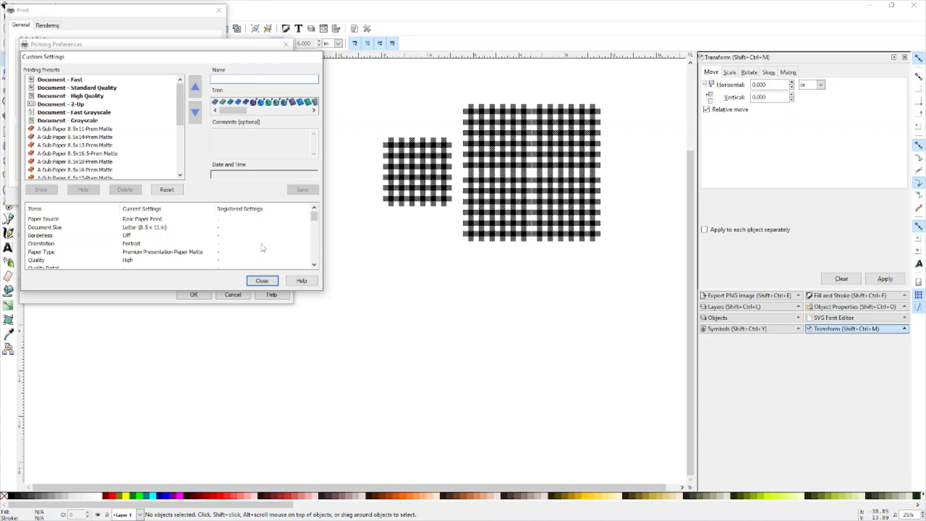
pyautogui.scroll(-5, 256, 250)
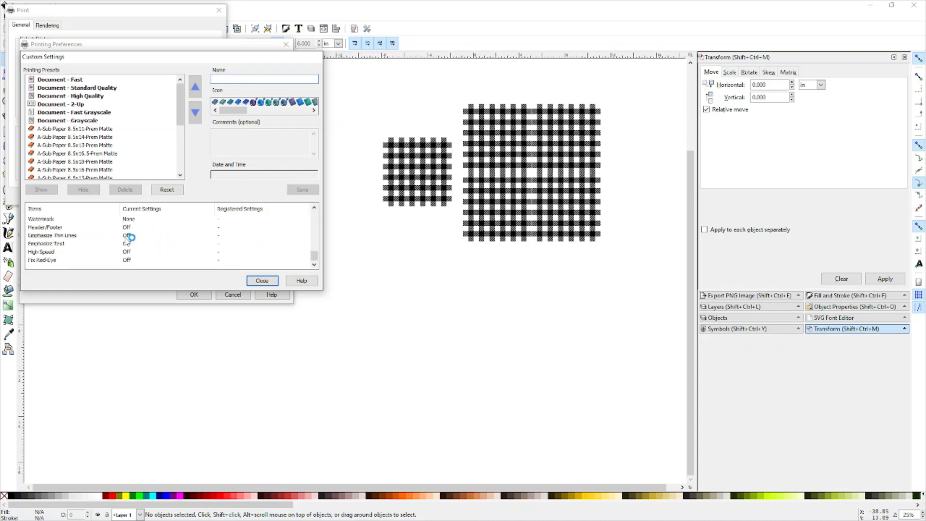
pyautogui.scroll(5, 130, 241)
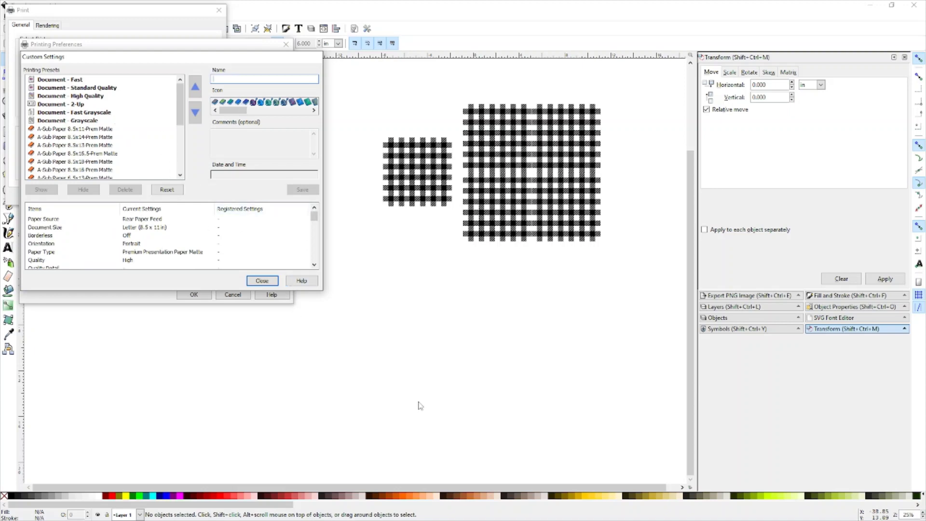
# Step: Close the preset settings and look through the available document sizes, keeping Letter (8.5 x 11 in)
pyautogui.click(273, 281)
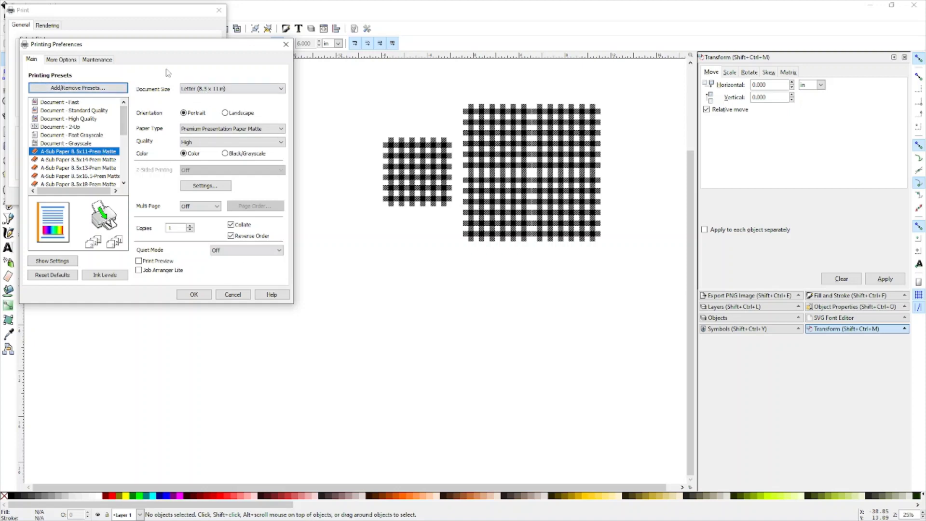
pyautogui.click(270, 90)
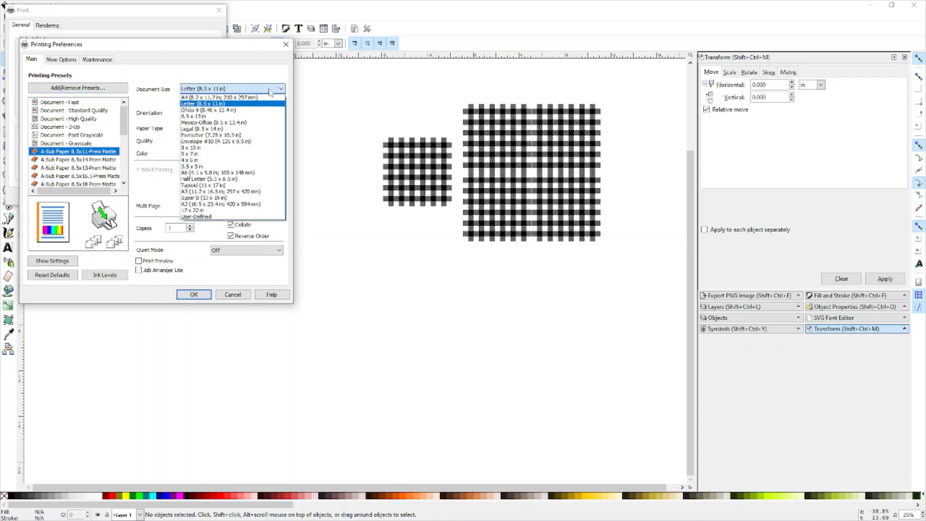
pyautogui.click(231, 103)
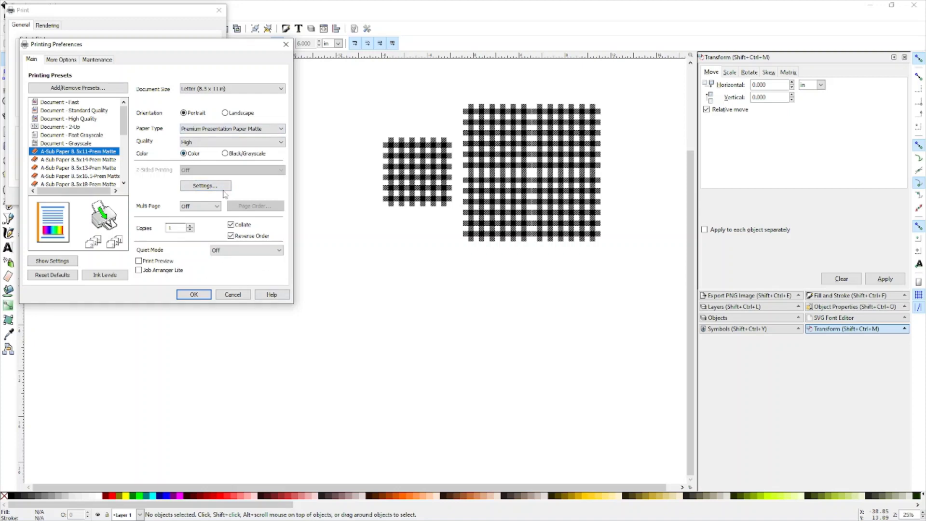
# Step: Review the printer's additional options, including color correction and Mirror Image, and leave the preferences and print dialog without printing
pyautogui.click(90, 62)
pyautogui.click(71, 61)
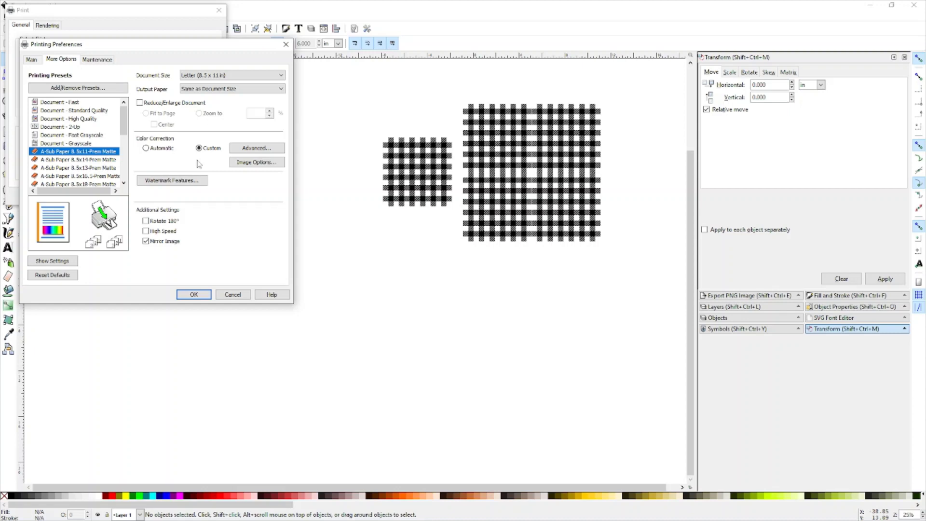
pyautogui.click(32, 59)
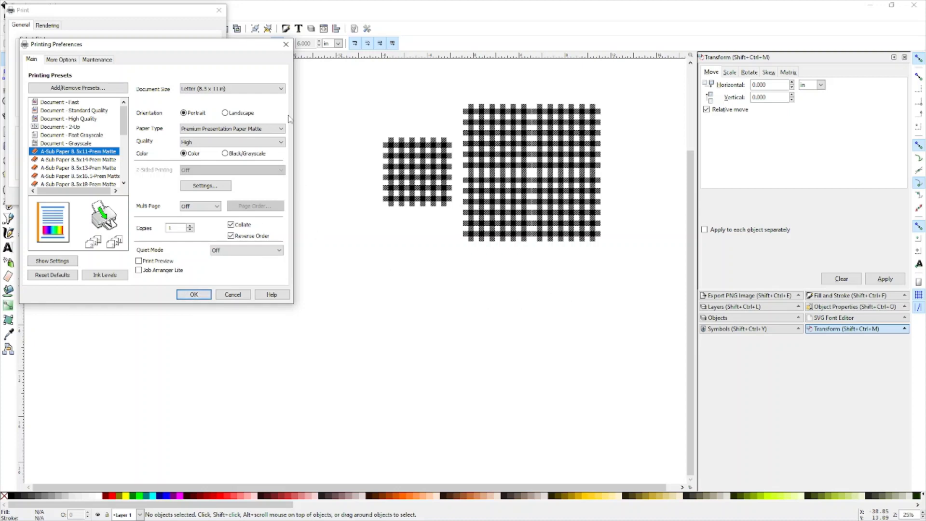
pyautogui.click(286, 45)
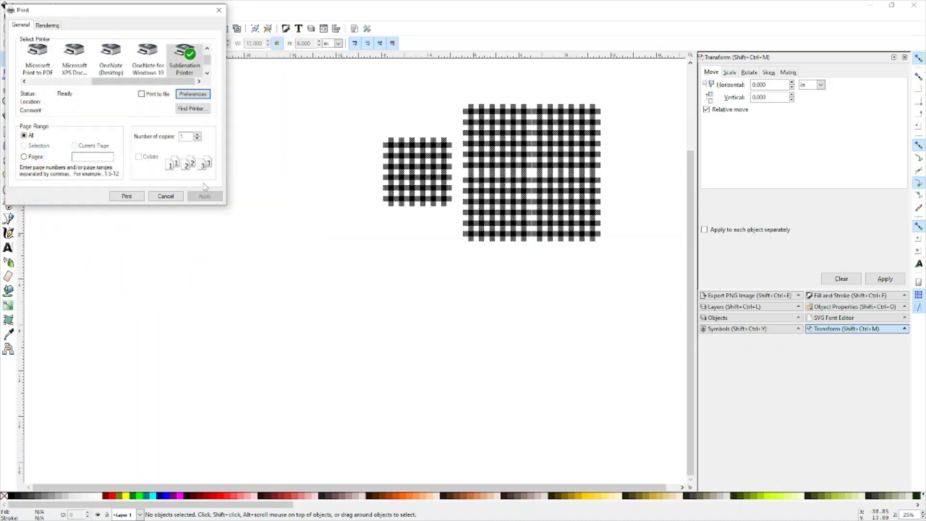
pyautogui.click(219, 9)
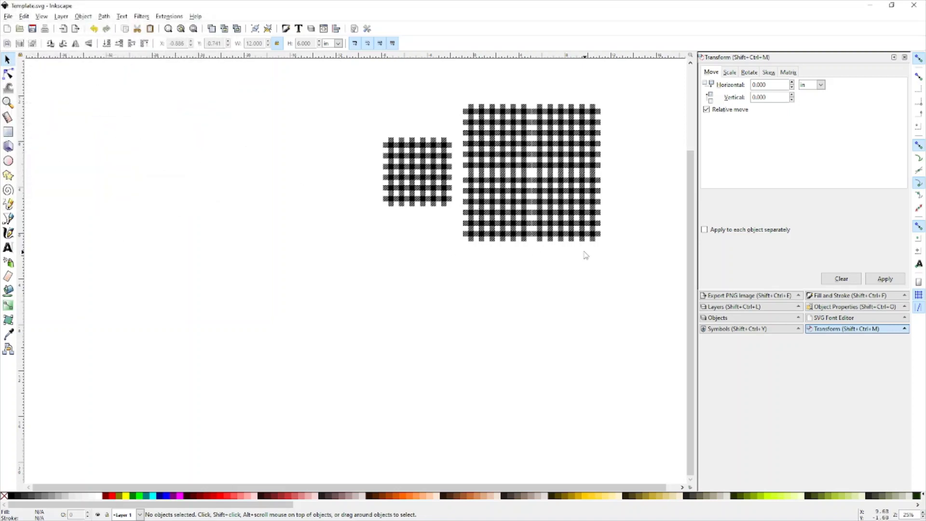
# Step: Move the single plaid image farther left to about X -17.5 in, and delete the two lower tiles of the layout
pyautogui.scroll(2, 600, 169)
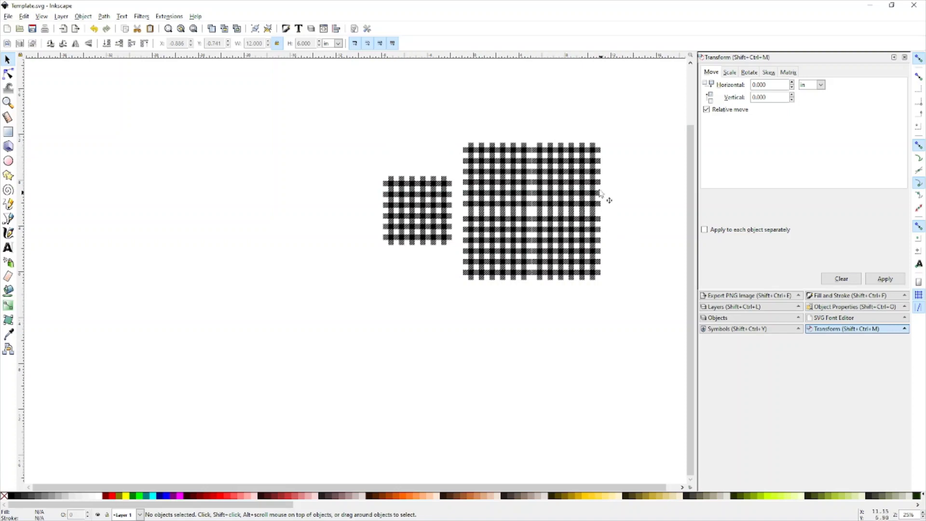
pyautogui.moveTo(441, 215); pyautogui.dragTo(329, 225)
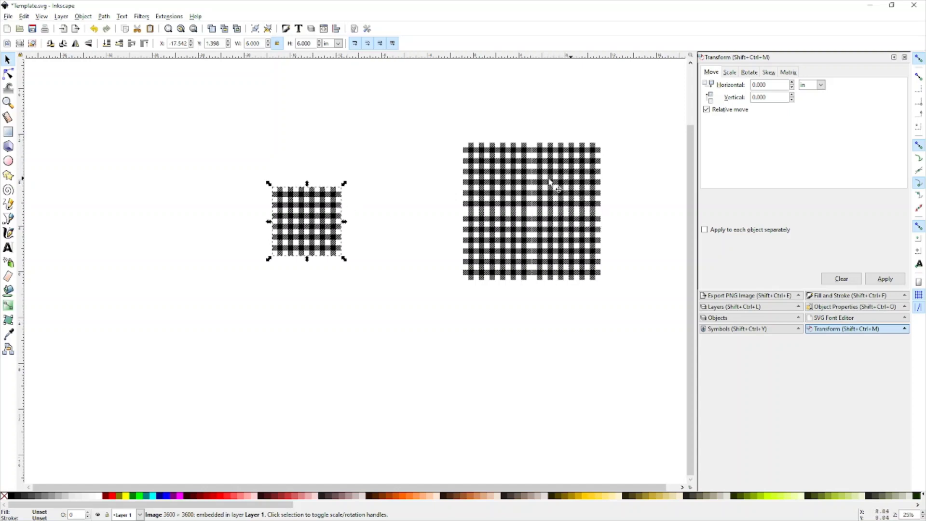
pyautogui.scroll(3, 605, 207)
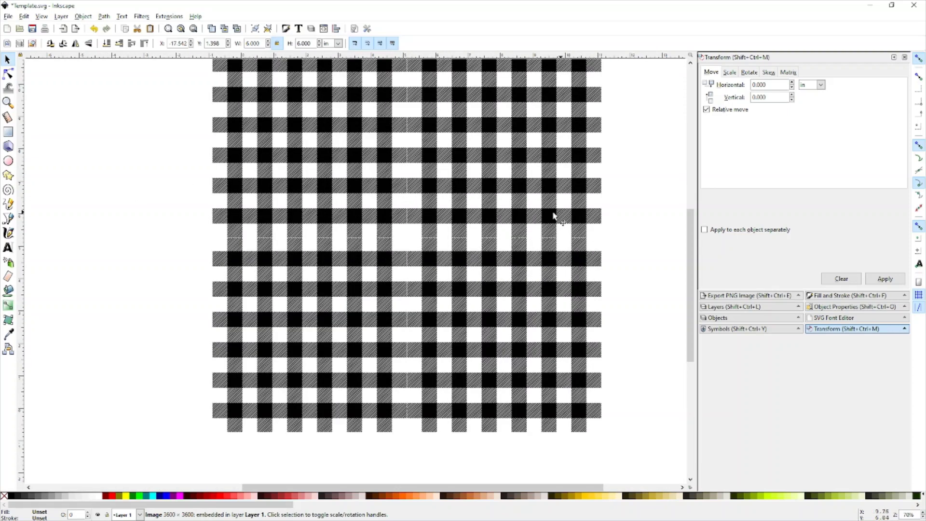
pyautogui.click(505, 243)
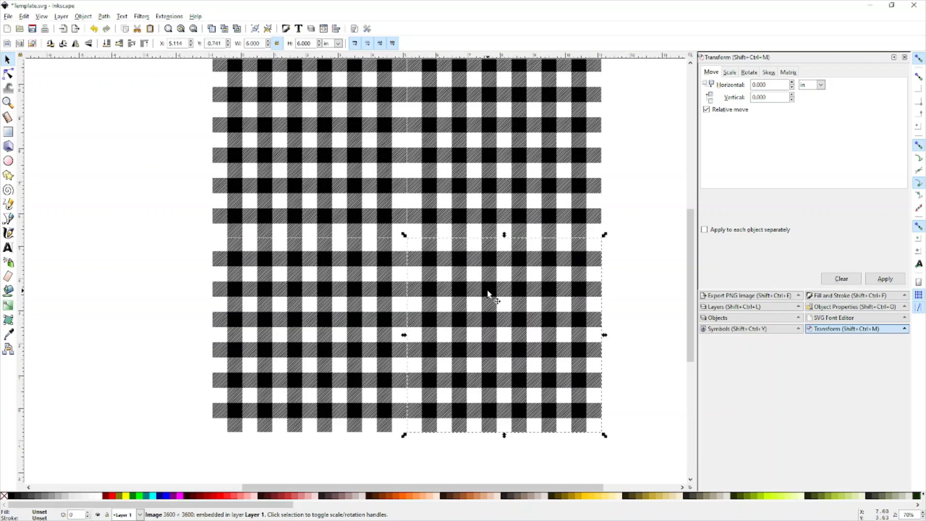
pyautogui.moveTo(488, 294); pyautogui.dragTo(385, 290)
pyautogui.press('Delete')
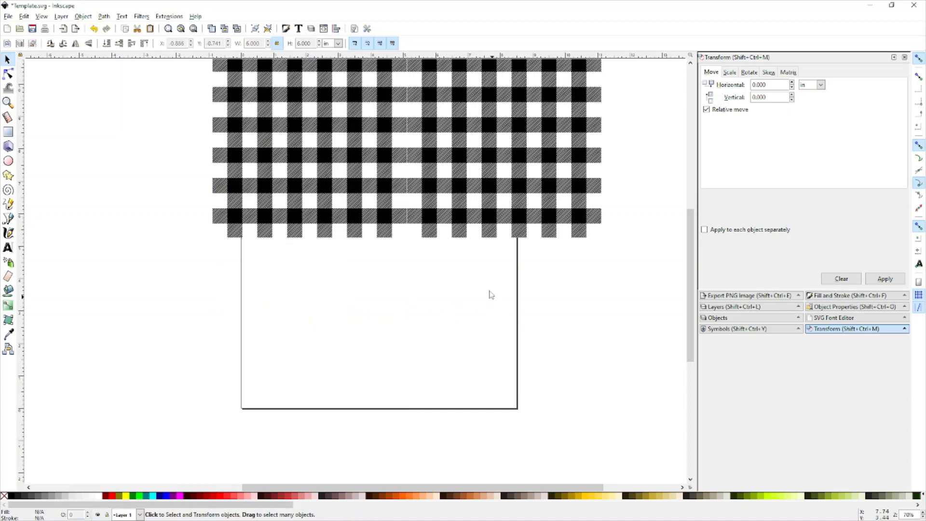
# Step: Save the two-tile plaid layout to Template.svg
pyautogui.scroll(3, 614, 149)
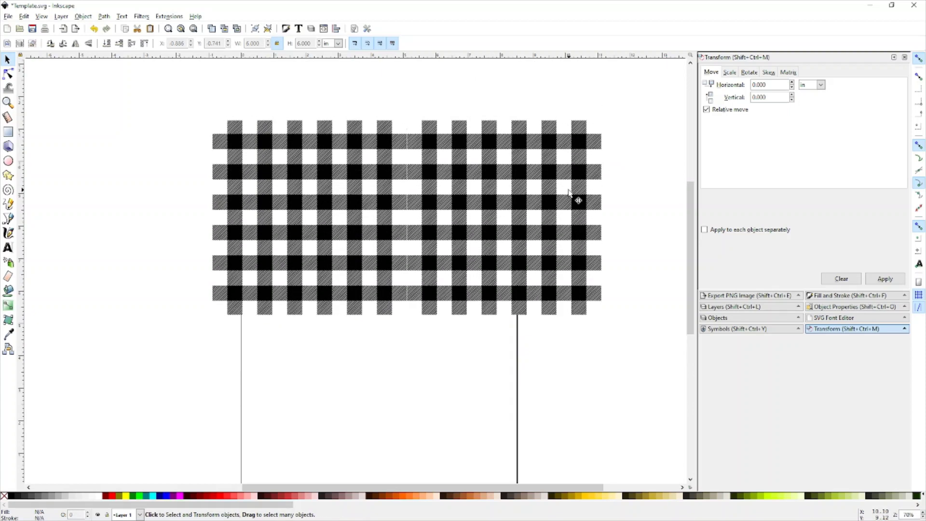
pyautogui.click(32, 28)
pyautogui.scroll(1, 612, 211)
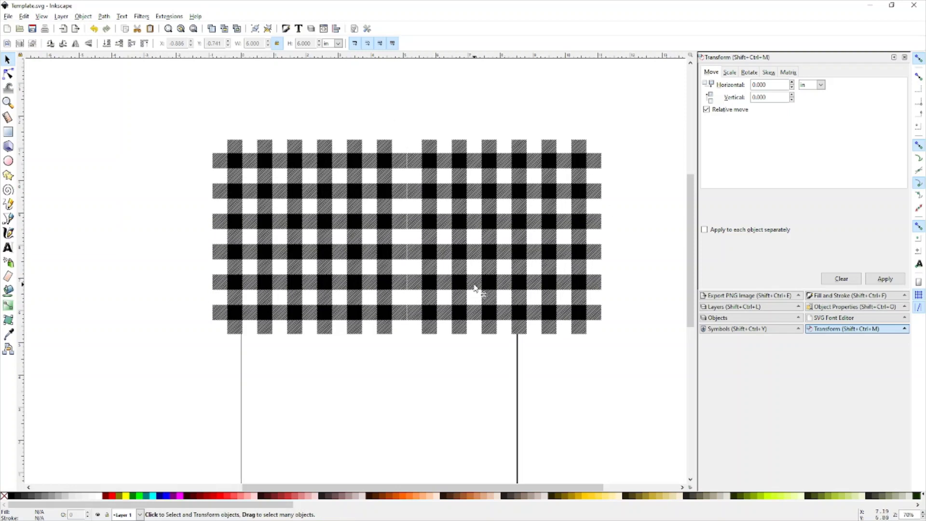
# Step: Nudge the right-hand plaid tile left over its neighbour to X 4.635 in so the pattern's columns are evenly spaced
pyautogui.click(476, 289)
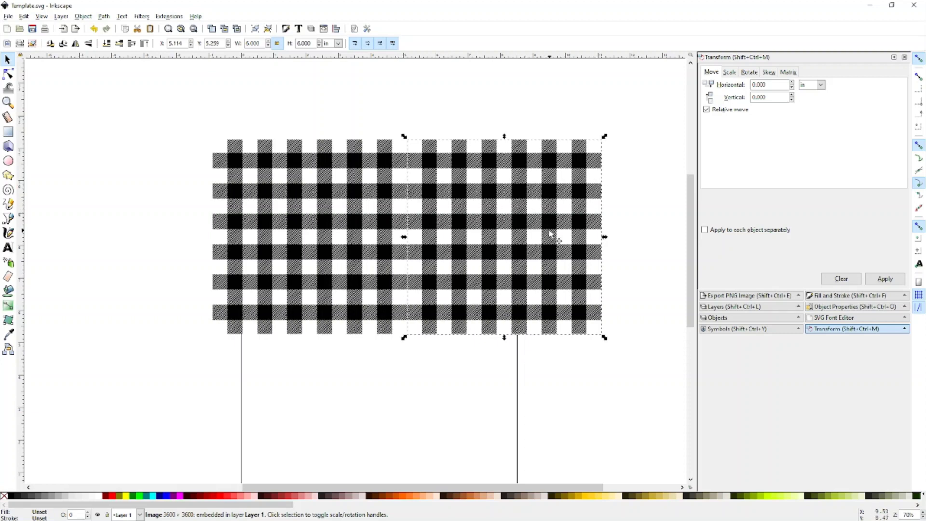
pyautogui.keyDown('ctrl'); pyautogui.scroll(2, 425, 204); pyautogui.keyUp('ctrl')
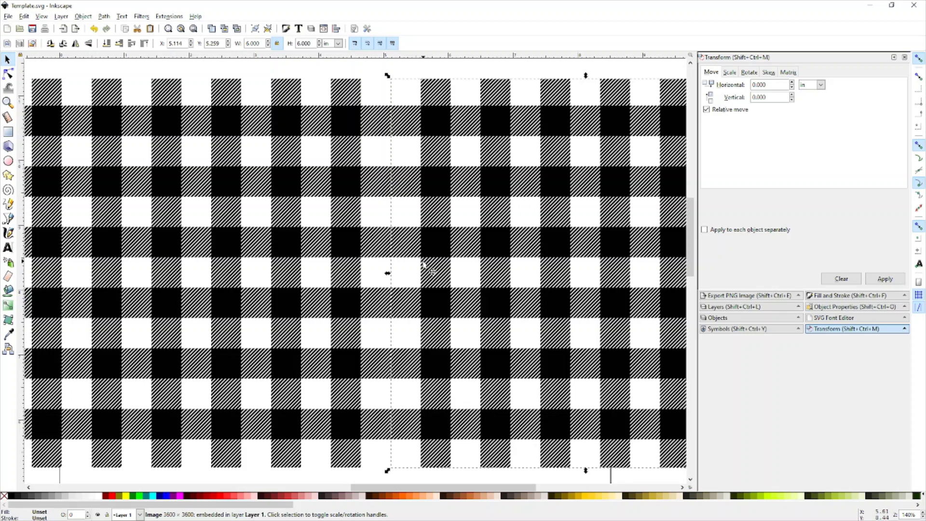
pyautogui.keyDown('ctrl'); pyautogui.scroll(3, 424, 264); pyautogui.keyUp('ctrl')
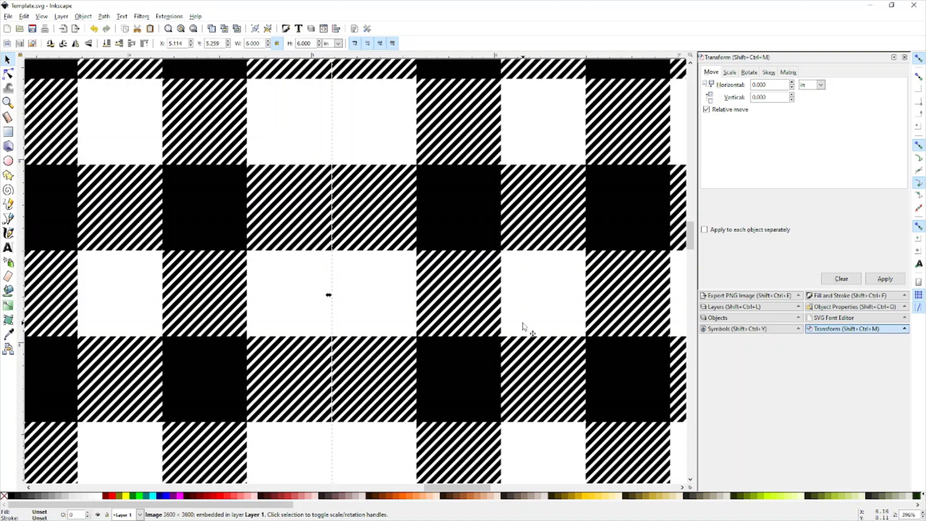
pyautogui.press('Left')
pyautogui.press('Left')
pyautogui.press('Left')
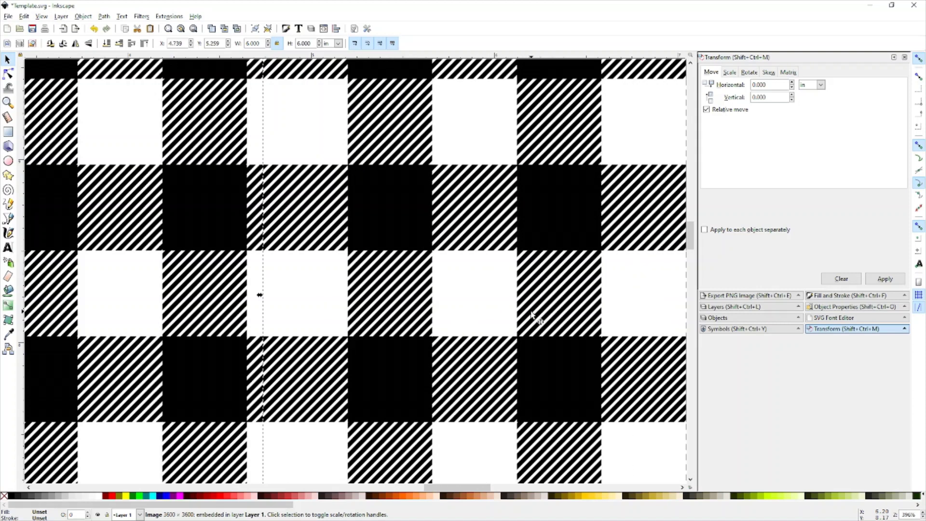
pyautogui.hotkey('alt', 'Left')
pyautogui.hotkey('alt', 'Left')
pyautogui.hotkey('alt', 'Left')
pyautogui.hotkey('alt', 'Left')
pyautogui.hotkey('alt', 'Left')
pyautogui.hotkey('alt', 'Left')
pyautogui.hotkey('alt', 'Left')
pyautogui.hotkey('alt', 'Left')
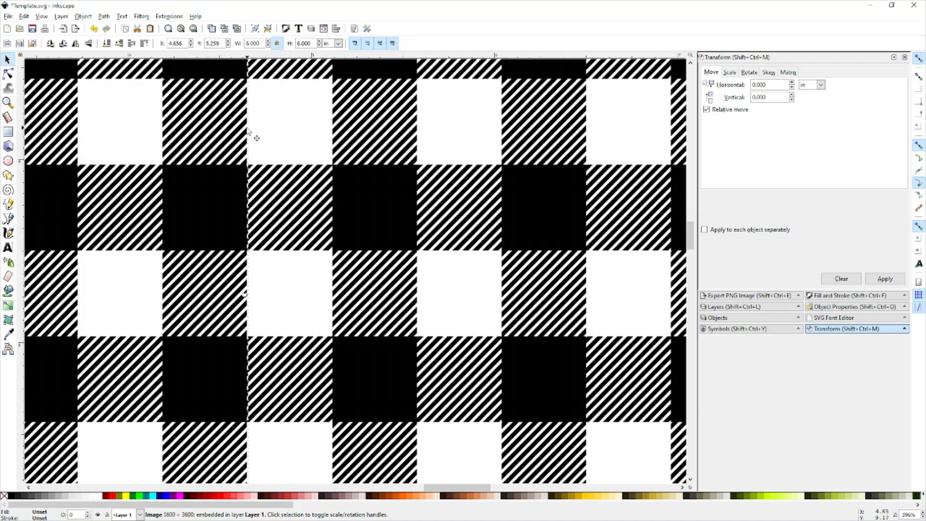
pyautogui.hotkey('alt', 'Left')
pyautogui.hotkey('alt', 'Left')
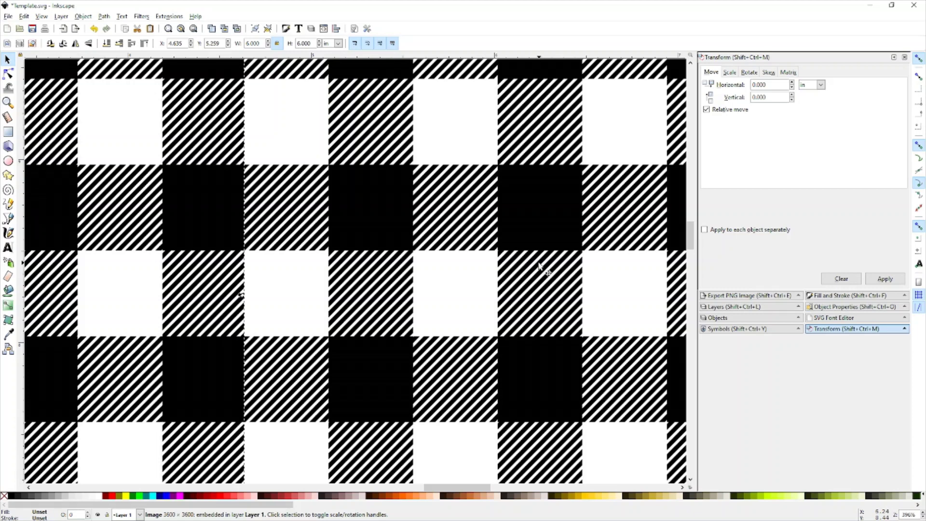
# Step: Deselect the overlapped tile and save the changes to Template.svg
pyautogui.keyDown('ctrl'); pyautogui.scroll(-4, 538, 266); pyautogui.keyUp('ctrl')
pyautogui.click(489, 117)
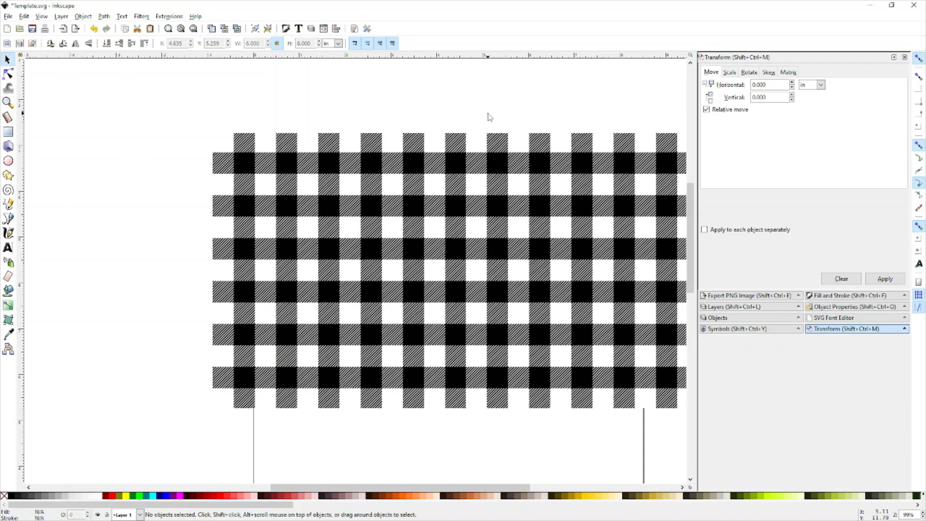
pyautogui.keyDown('ctrl'); pyautogui.scroll(-4, 612, 425); pyautogui.keyUp('ctrl')
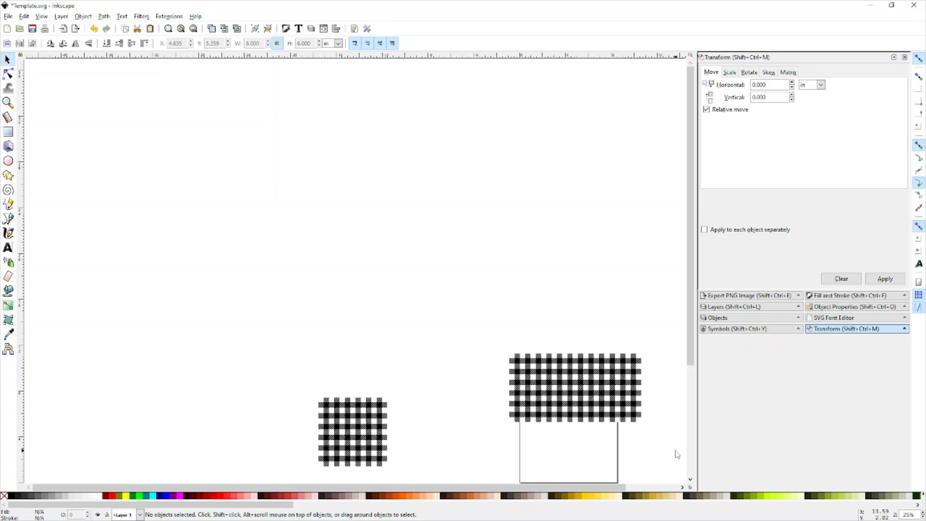
pyautogui.hotkey('ctrl', 's')
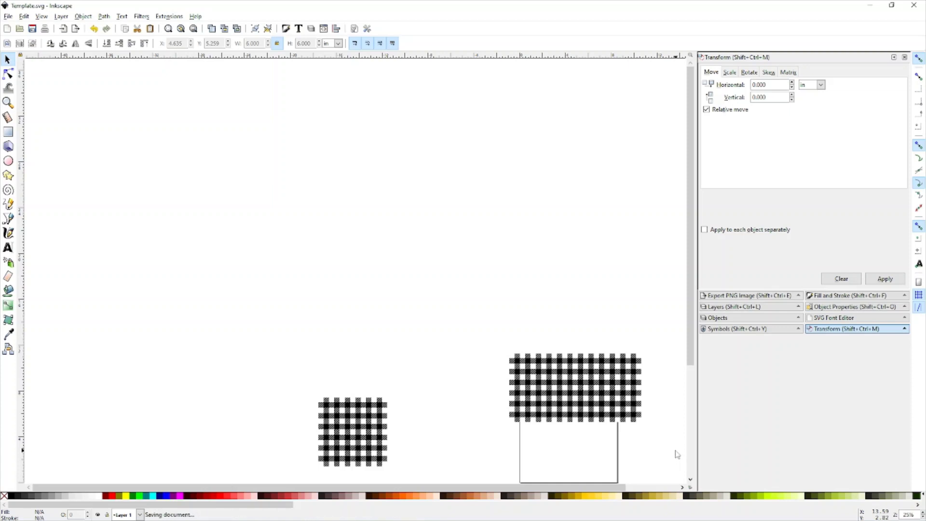
# Step: Select the two overlapping plaid tiles at the top of the page and group them
pyautogui.click(682, 487)
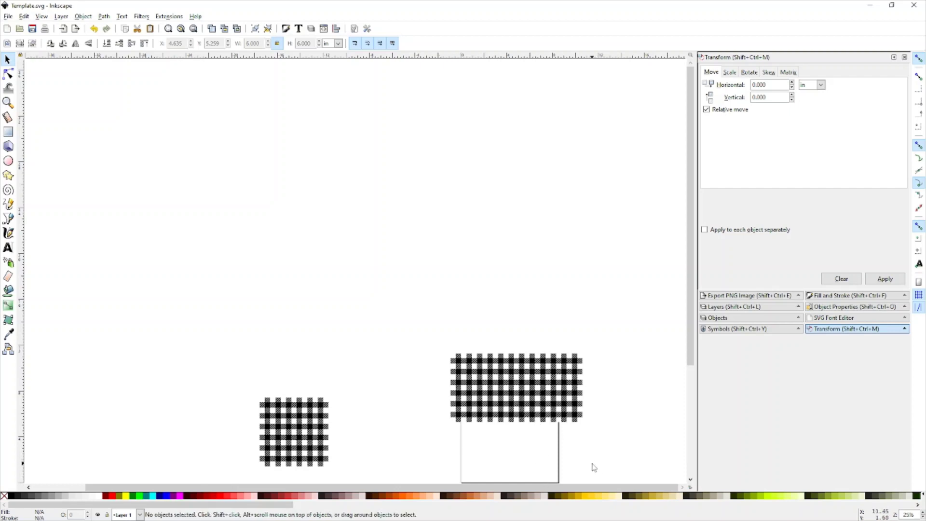
pyautogui.scroll(5, 593, 466)
pyautogui.scroll(-5, 594, 466)
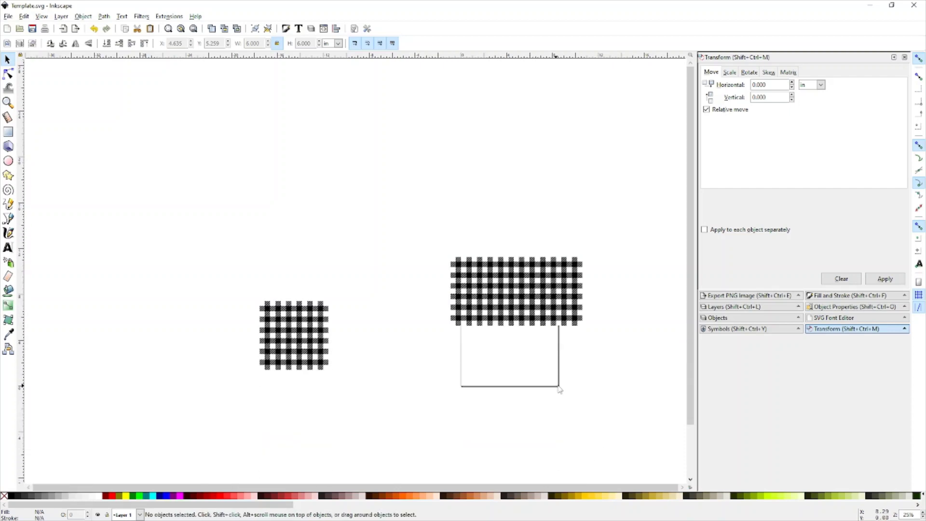
pyautogui.keyDown('ctrl'); pyautogui.scroll(5, 577, 360); pyautogui.keyUp('ctrl')
pyautogui.keyDown('ctrl'); pyautogui.scroll(-4, 579, 357); pyautogui.keyUp('ctrl')
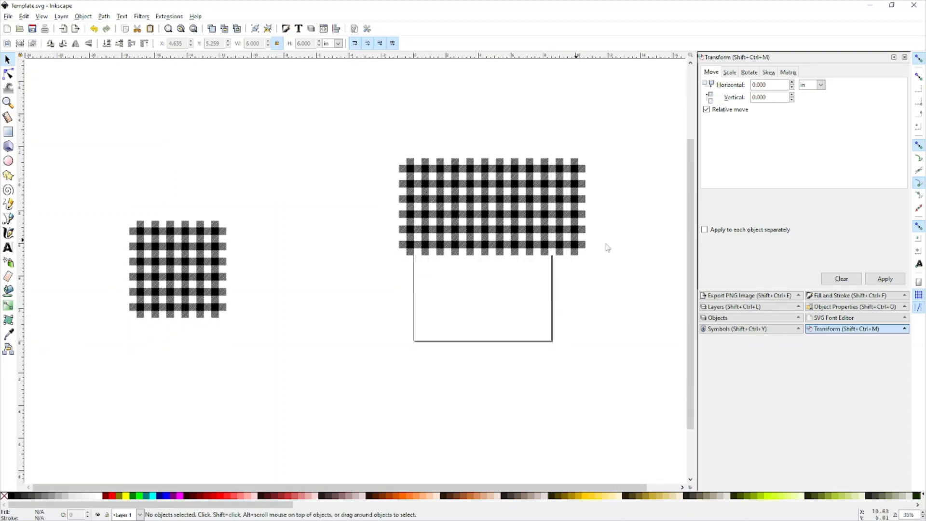
pyautogui.moveTo(391, 142); pyautogui.dragTo(592, 267)
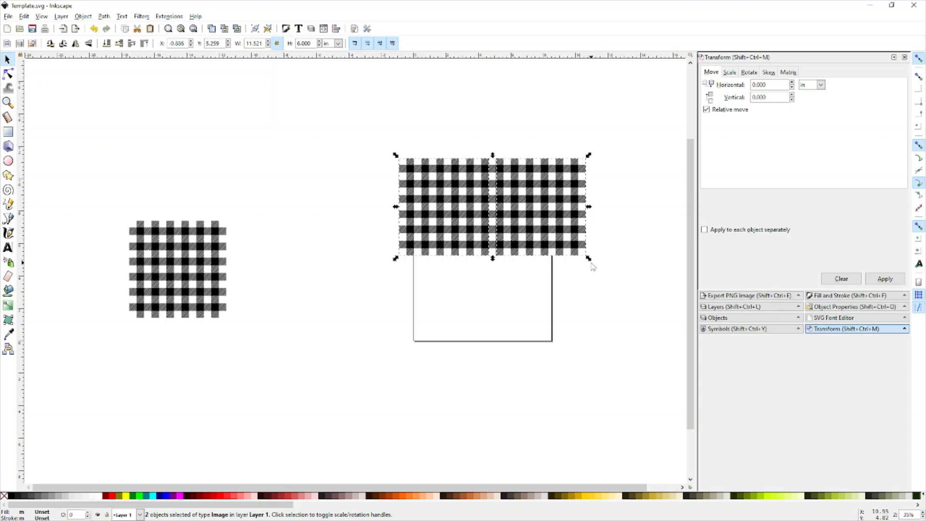
pyautogui.press('ctrl')
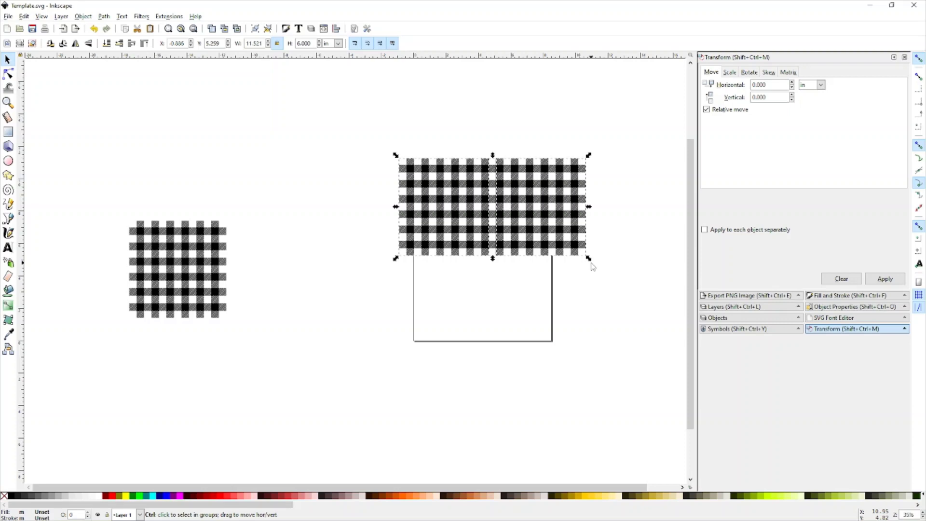
pyautogui.hotkey('ctrl', 'g')
pyautogui.scroll(1, 593, 266)
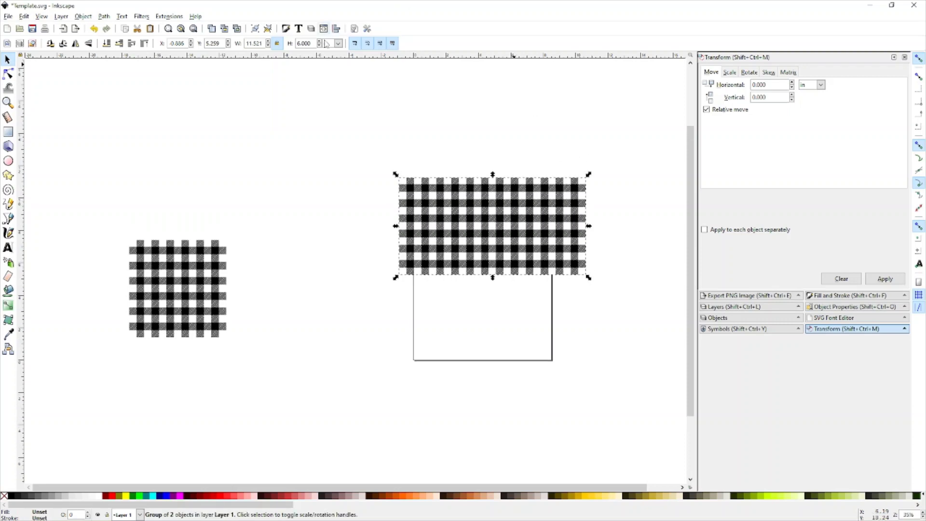
pyautogui.click(23, 17)
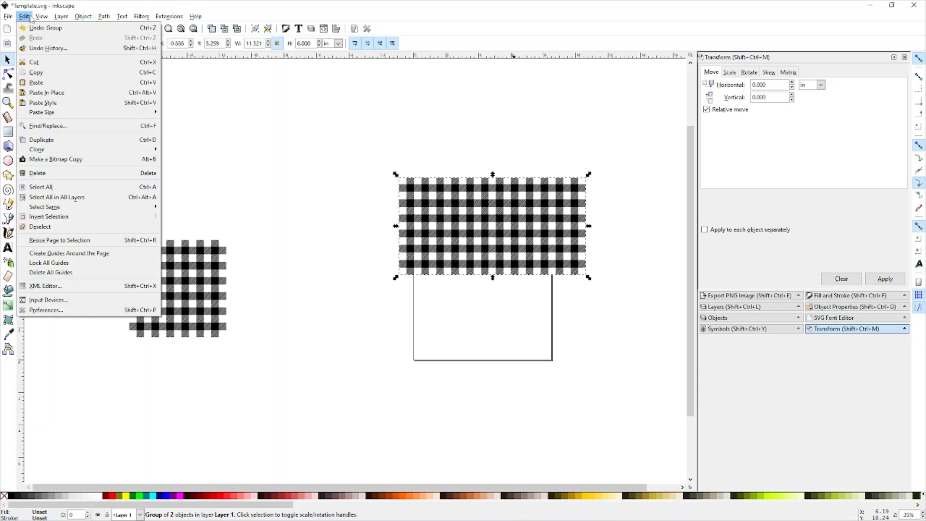
pyautogui.moveTo(46, 20)
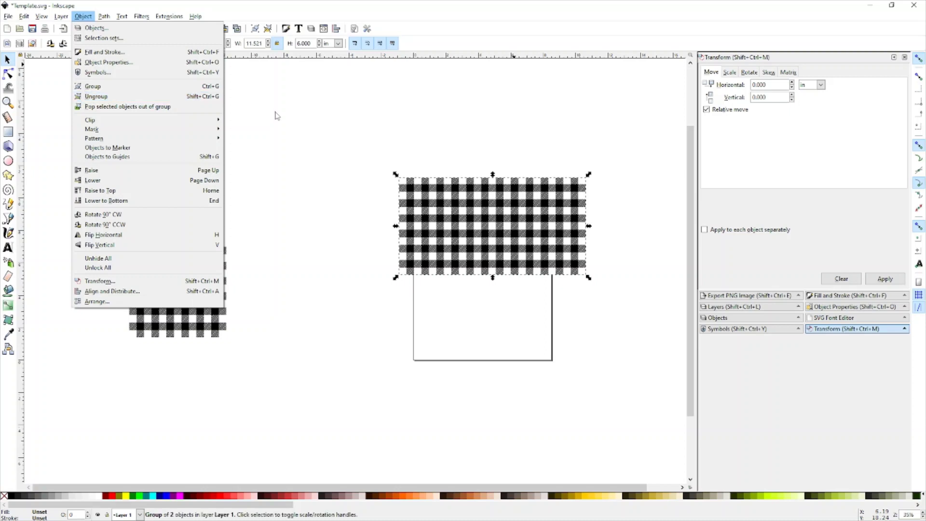
pyautogui.click(329, 109)
pyautogui.click(525, 301)
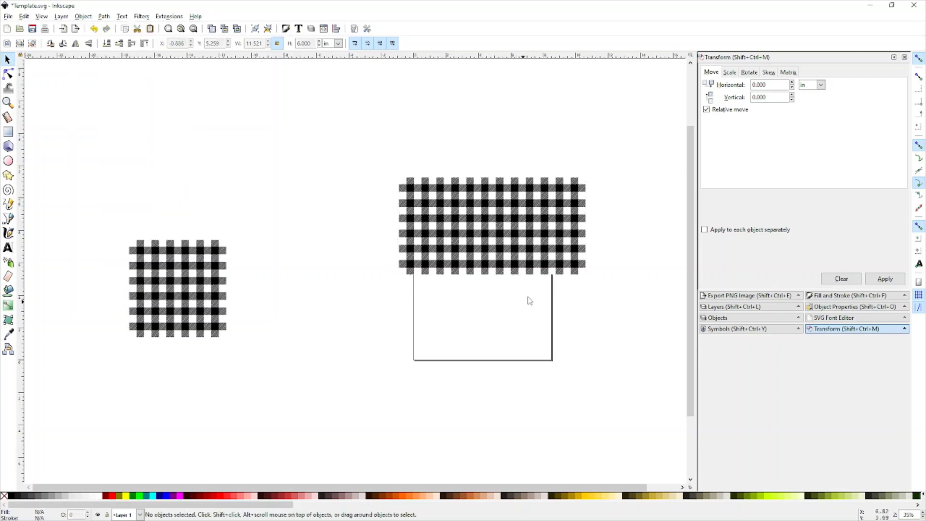
# Step: Move the grouped plaid row slightly left to about X -1.12 in and deselect it
pyautogui.click(541, 255)
pyautogui.moveTo(534, 262); pyautogui.dragTo(555, 264)
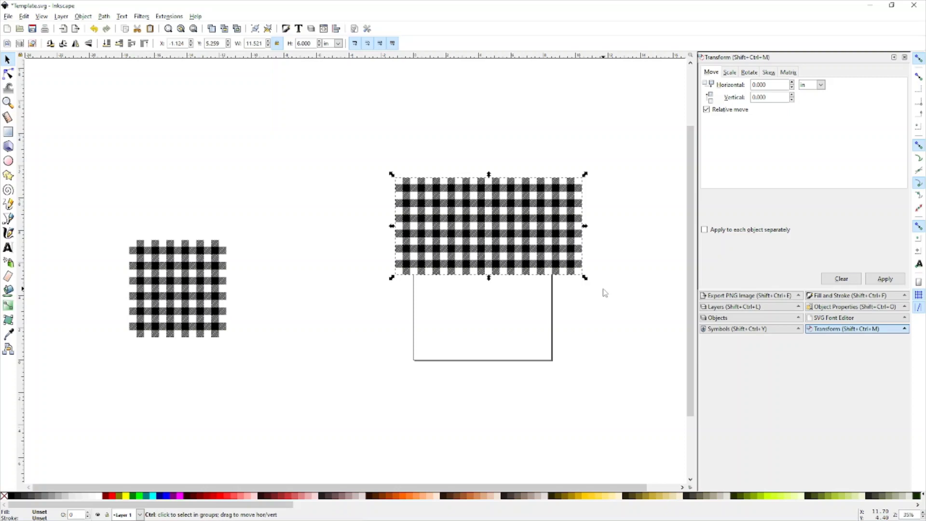
pyautogui.click(603, 315)
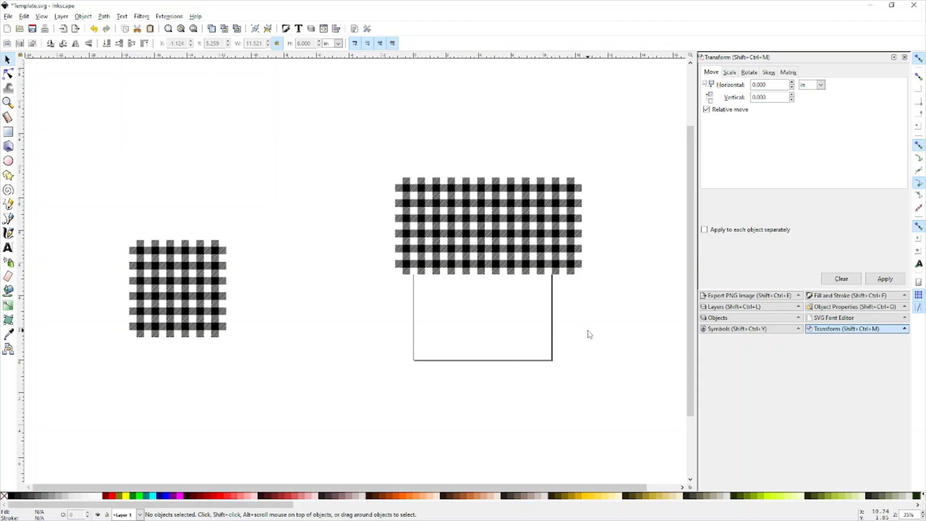
pyautogui.press('ctrl')
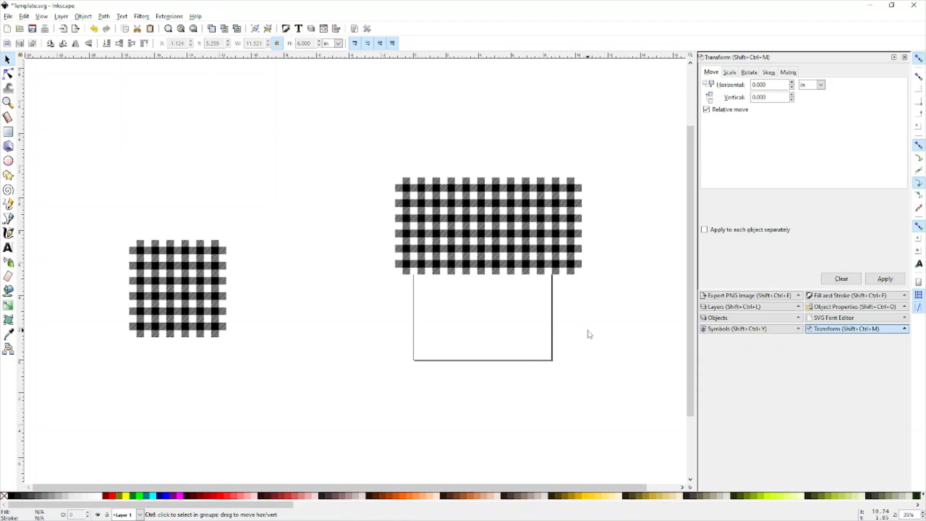
# Step: Paste a copy of the grouped plaid row and place it directly below the first row at X -1.124 in, then deselect it
pyautogui.hotkey('ctrl', 'v')
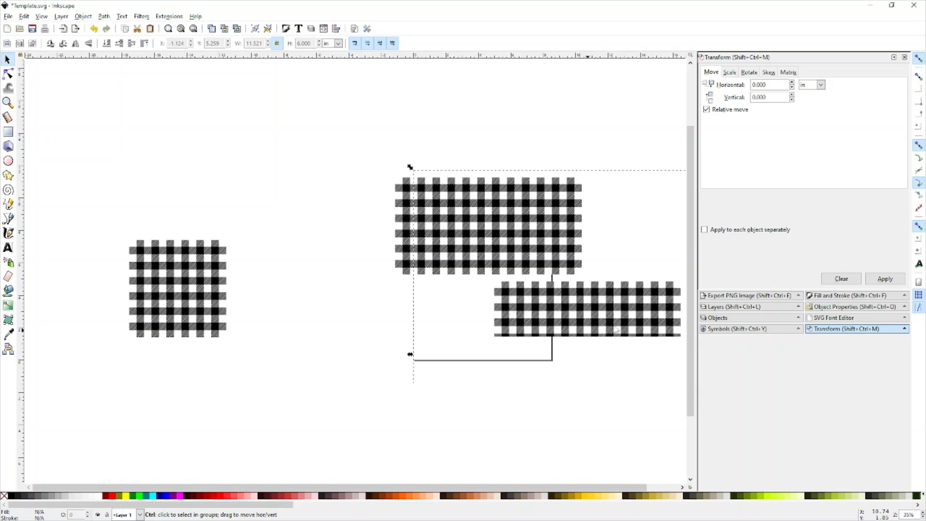
pyautogui.hotkey('ctrl', 'v')
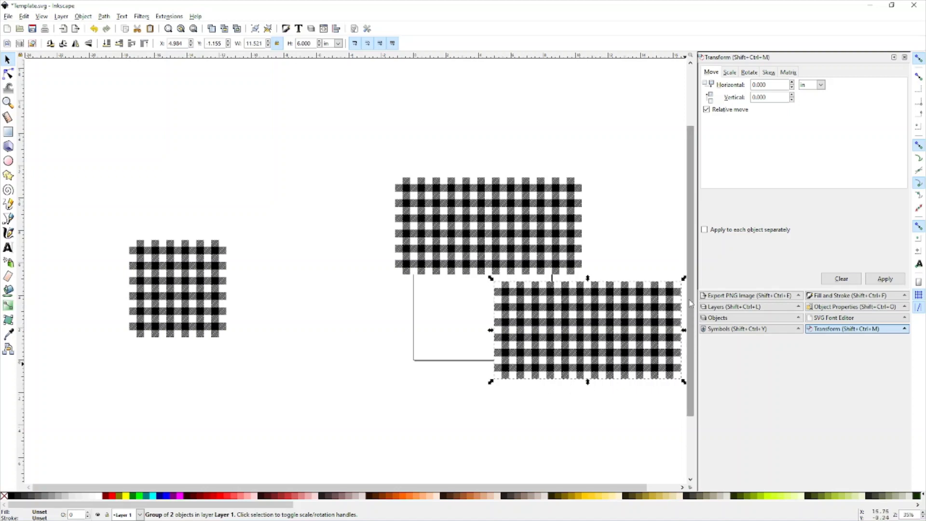
pyautogui.moveTo(625, 329); pyautogui.dragTo(522, 324)
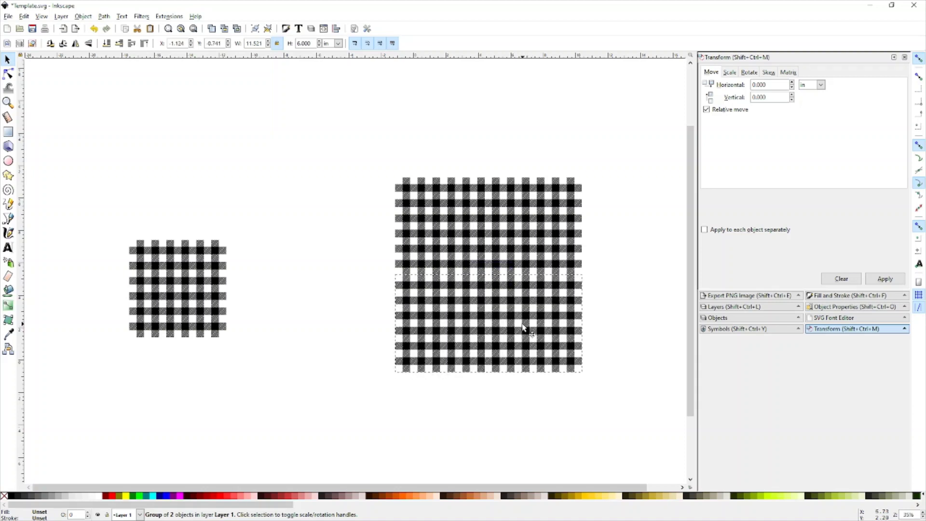
pyautogui.moveTo(522, 327); pyautogui.dragTo(523, 326)
pyautogui.click(600, 290)
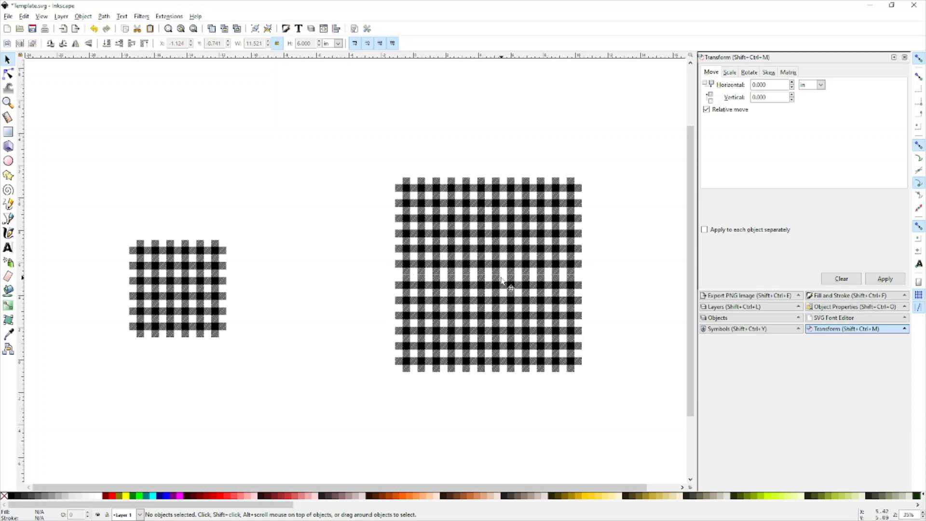
# Step: Nudge the lower plaid row up over the upper one to Y -0.304 in so the pattern's rows are evenly spaced, and deselect it
pyautogui.press('ctrl')
pyautogui.scroll(5, 501, 282)
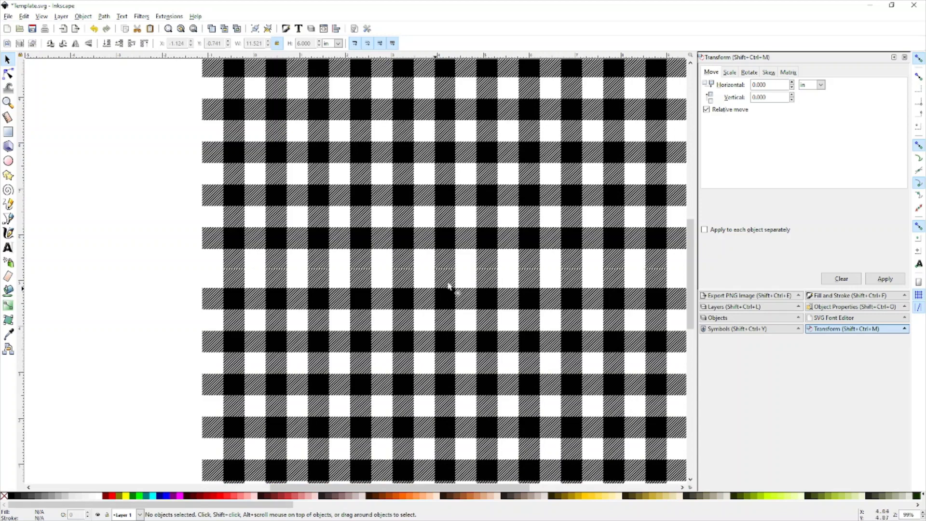
pyautogui.scroll(1, 531, 278)
pyautogui.click(530, 278)
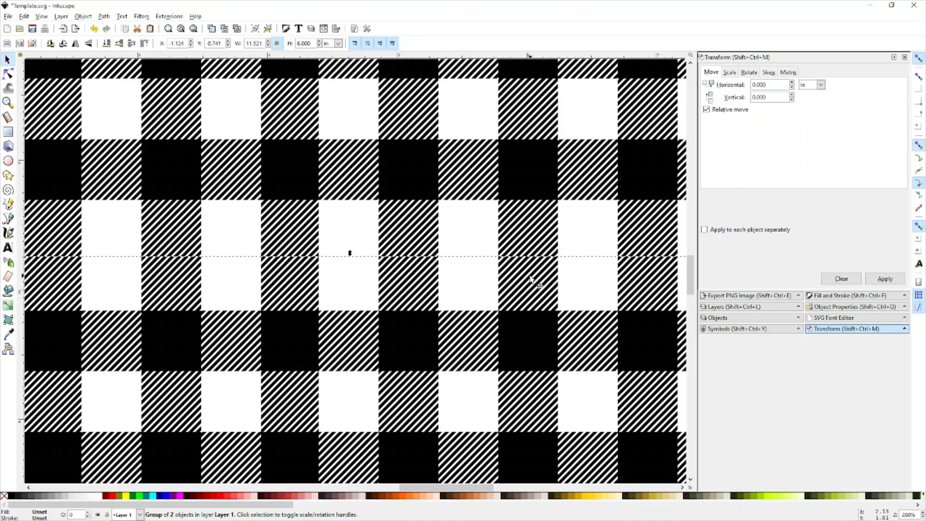
pyautogui.press('Up')
pyautogui.press('Up')
pyautogui.press('Up')
pyautogui.press('Up')
pyautogui.press('Up')
pyautogui.press('Up')
pyautogui.press('Up')
pyautogui.press('Up')
pyautogui.press('Up')
pyautogui.press('Up')
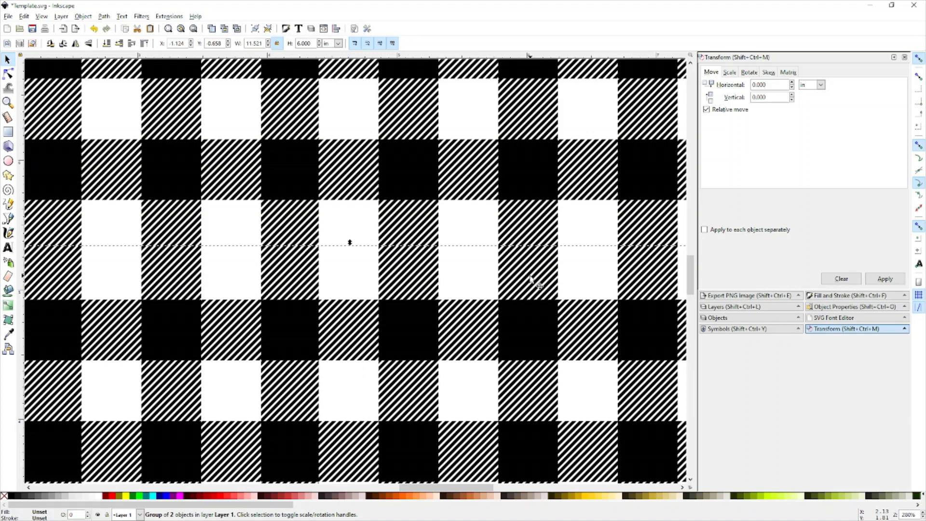
pyautogui.press('Up')
pyautogui.press('Up')
pyautogui.press('Up')
pyautogui.press('Up')
pyautogui.press('Up')
pyautogui.press('Up')
pyautogui.press('Up')
pyautogui.press('Up')
pyautogui.press('Up')
pyautogui.press('Up')
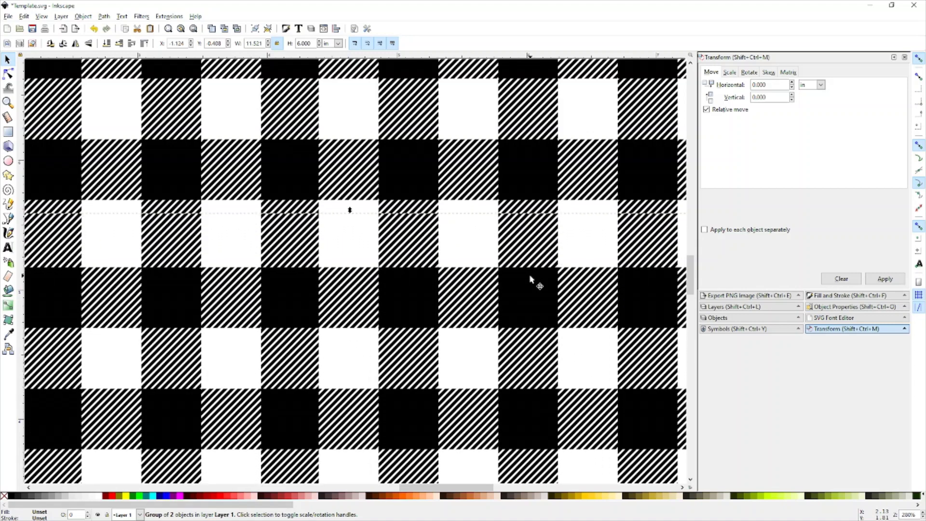
pyautogui.press('Up')
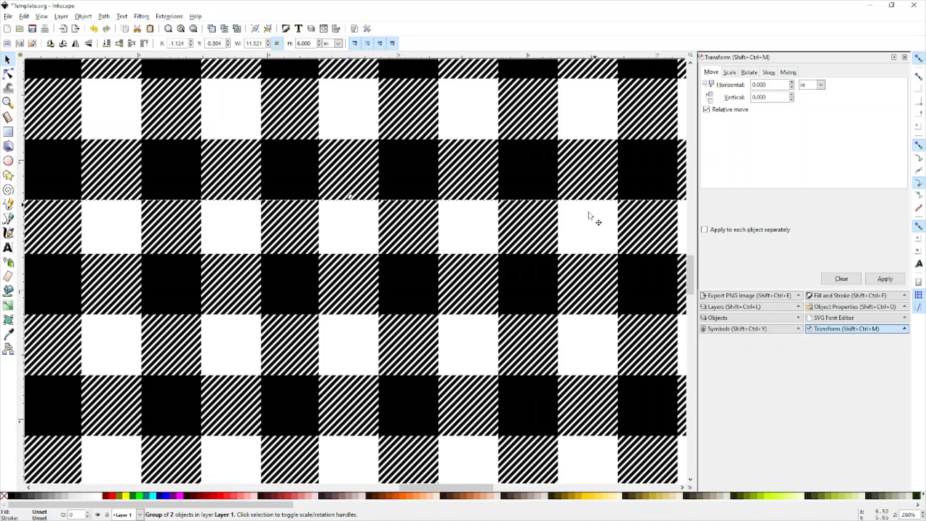
pyautogui.scroll(-4, 579, 270)
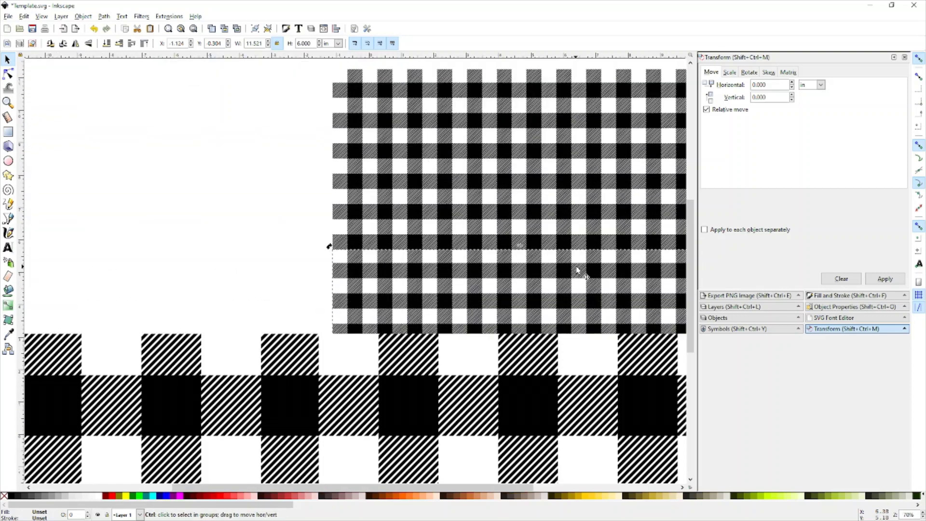
pyautogui.click(293, 275)
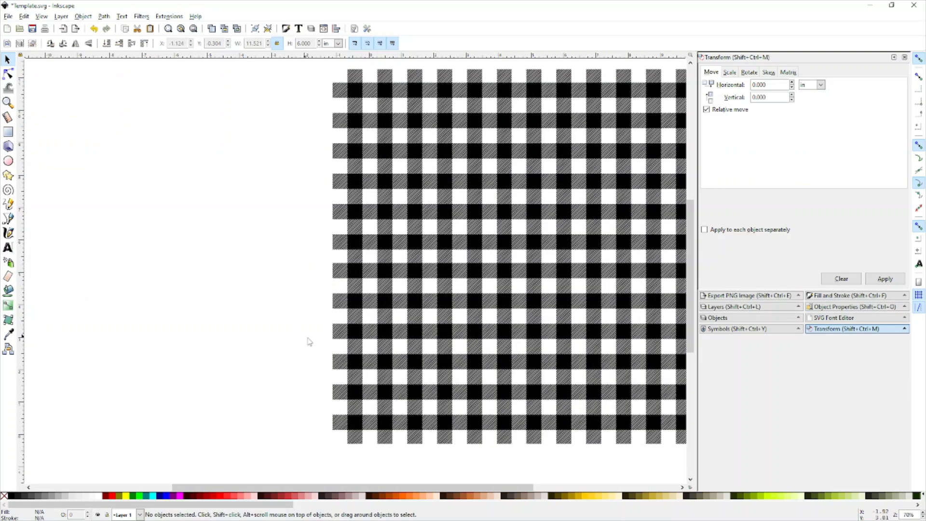
# Step: Select both overlapping plaid rows covering the page and group them
pyautogui.scroll(-2, 408, 353)
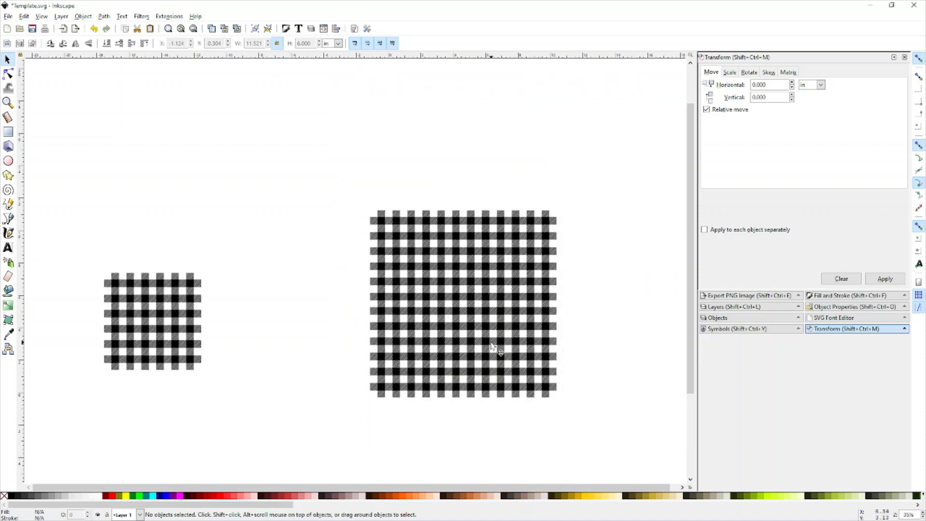
pyautogui.moveTo(332, 192); pyautogui.dragTo(570, 410)
pyautogui.press('ctrl')
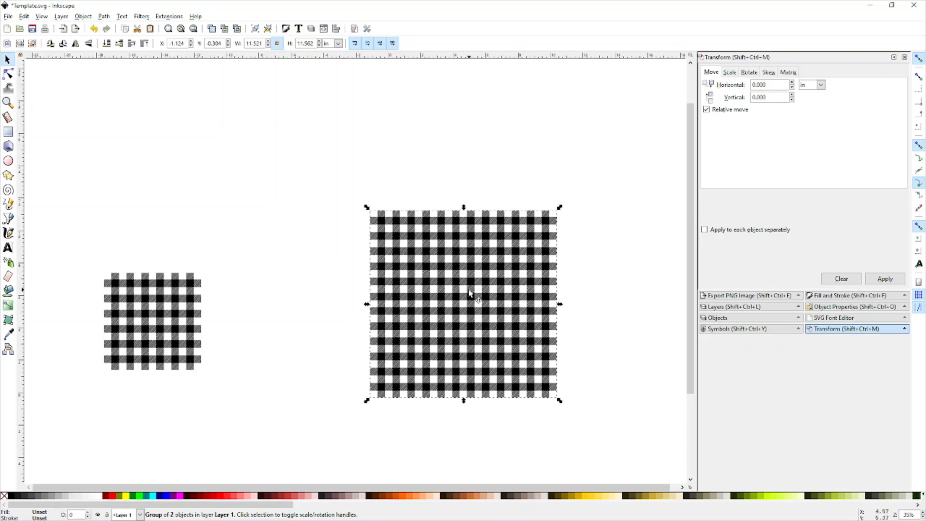
# Step: Reposition the grouped plaid pattern over the page at about X -0.21 in, Y -0.27 in and deselect it
pyautogui.moveTo(470, 293); pyautogui.dragTo(493, 290)
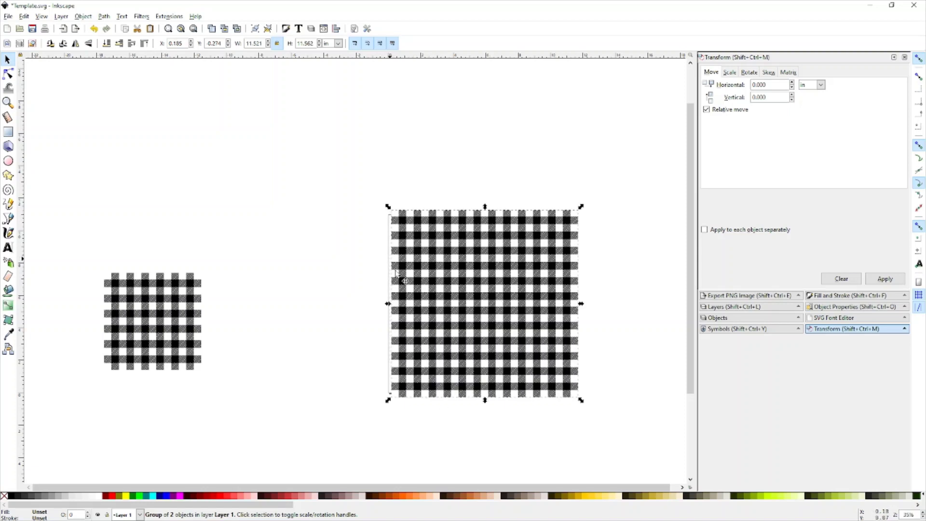
pyautogui.press('Left')
pyautogui.press('Left')
pyautogui.press('Left')
pyautogui.press('Left')
pyautogui.press('Left')
pyautogui.press('Left')
pyautogui.press('Left')
pyautogui.press('Left')
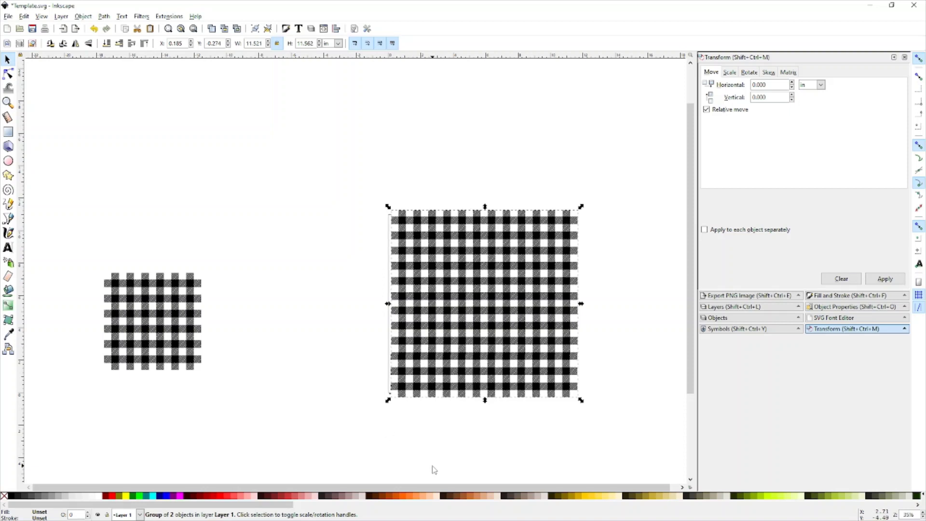
pyautogui.press('Left')
pyautogui.press('Left')
pyautogui.press('Left')
pyautogui.press('Left')
pyautogui.press('Left')
pyautogui.press('Left')
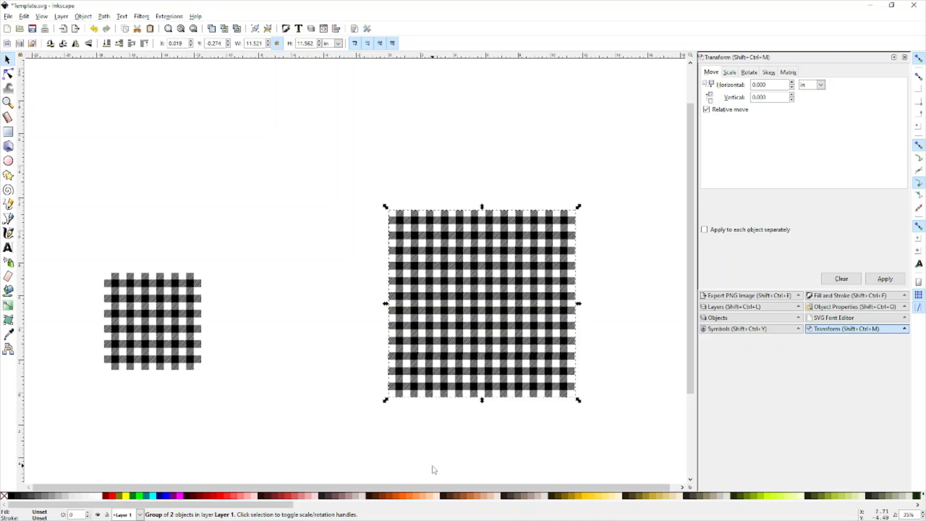
pyautogui.press('Left')
pyautogui.press('Left')
pyautogui.press('Left')
pyautogui.press('Left')
pyautogui.press('Left')
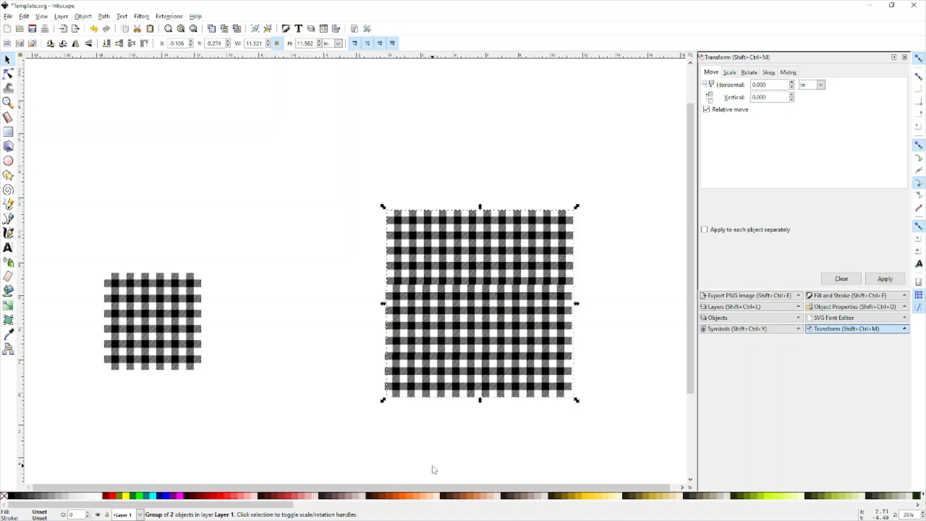
pyautogui.click(614, 360)
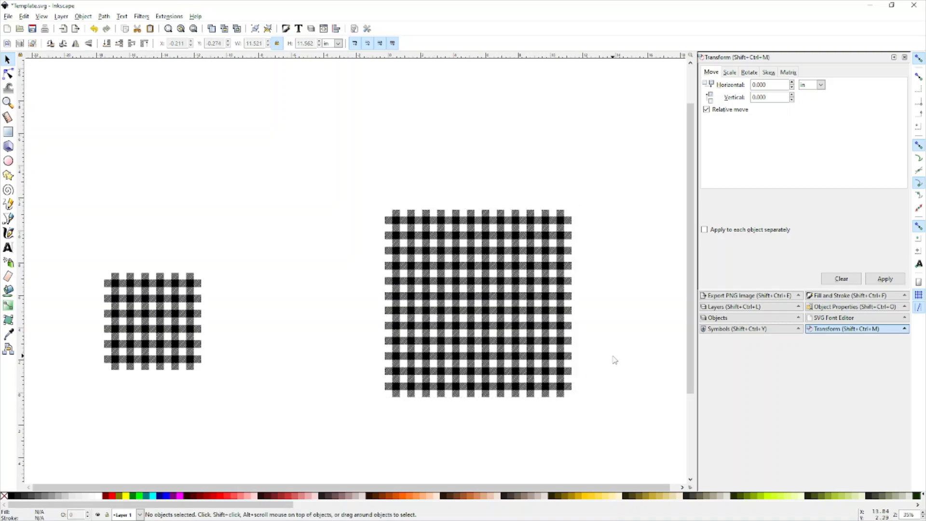
# Step: Delete the spare 6 in plaid tile beside the page and save the changes to Template.svg
pyautogui.scroll(-2, 159, 314)
pyautogui.click(161, 311)
pyautogui.press('Delete')
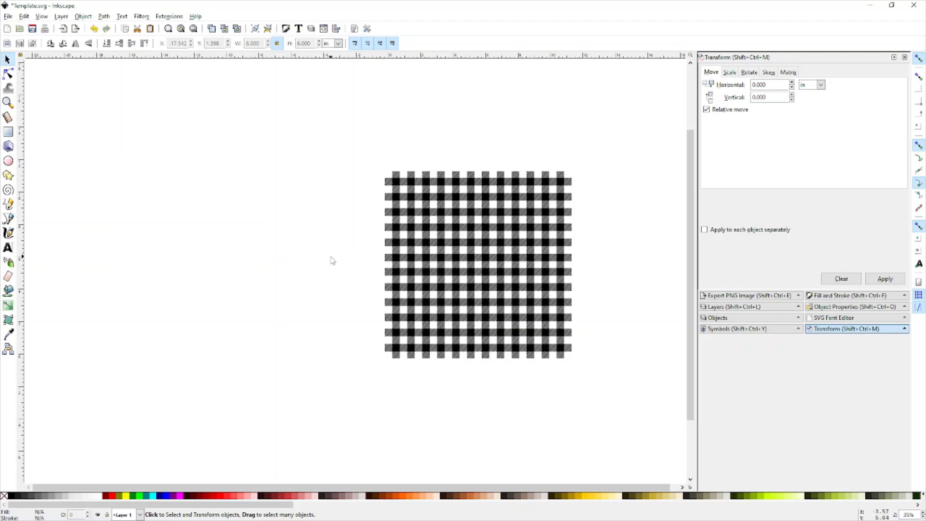
pyautogui.scroll(1, 331, 261)
pyautogui.click(32, 29)
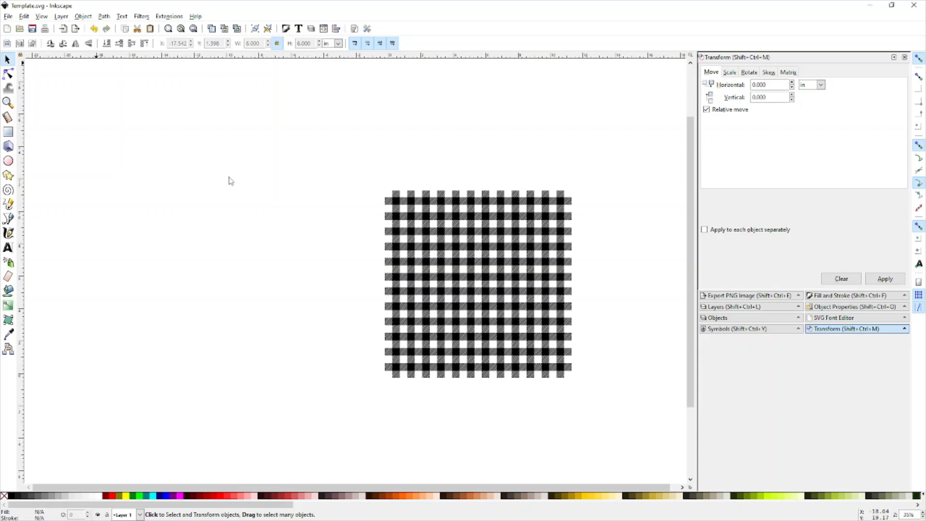
# Step: Open the Undo History and look back through the recorded actions to the page size and import entries
pyautogui.scroll(2, 244, 138)
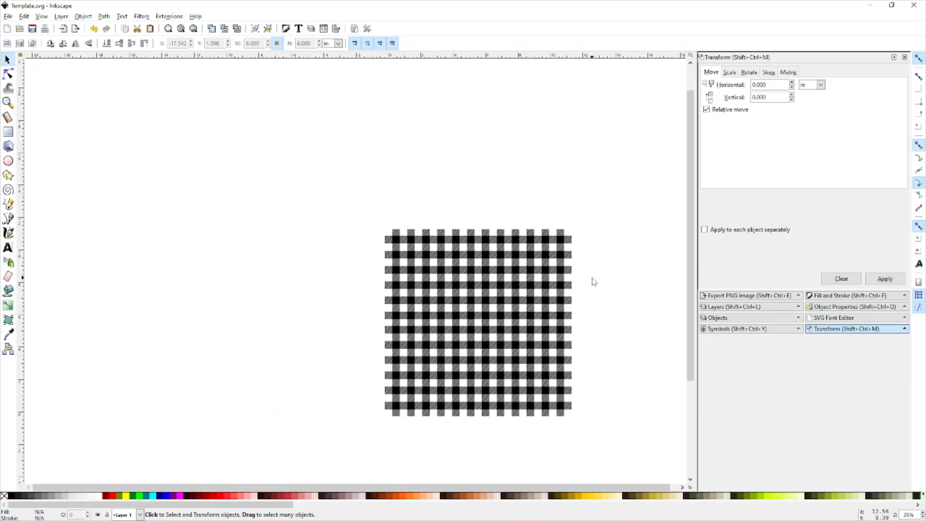
pyautogui.click(25, 17)
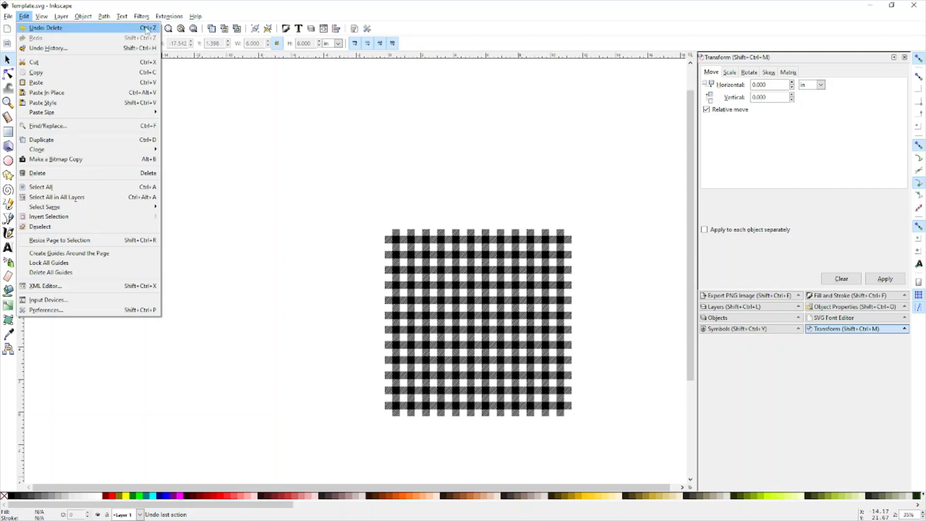
pyautogui.click(63, 48)
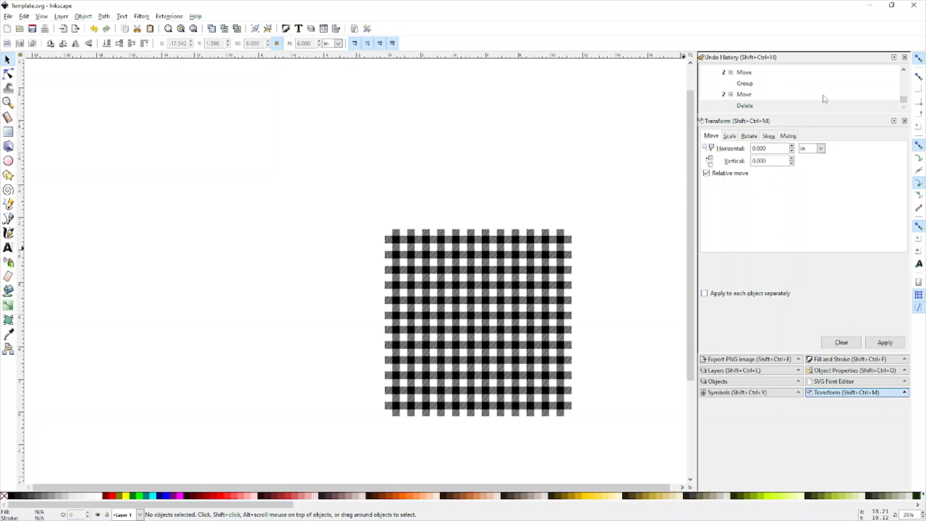
pyautogui.scroll(3, 825, 100)
pyautogui.scroll(4, 825, 100)
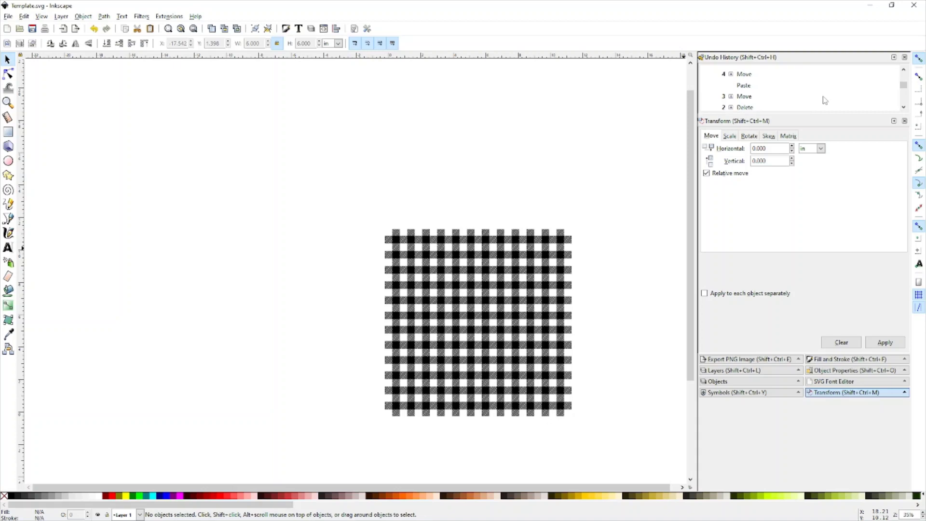
pyautogui.scroll(3, 828, 101)
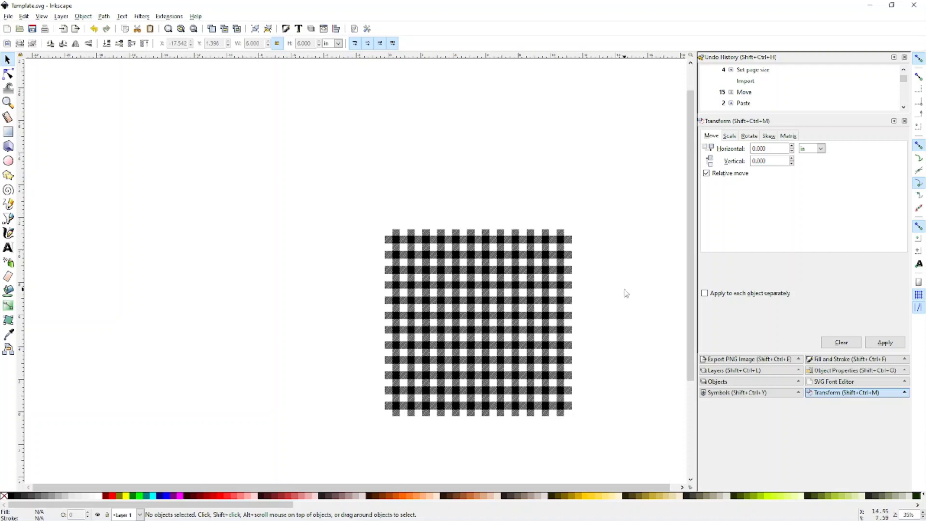
pyautogui.scroll(-1, 637, 265)
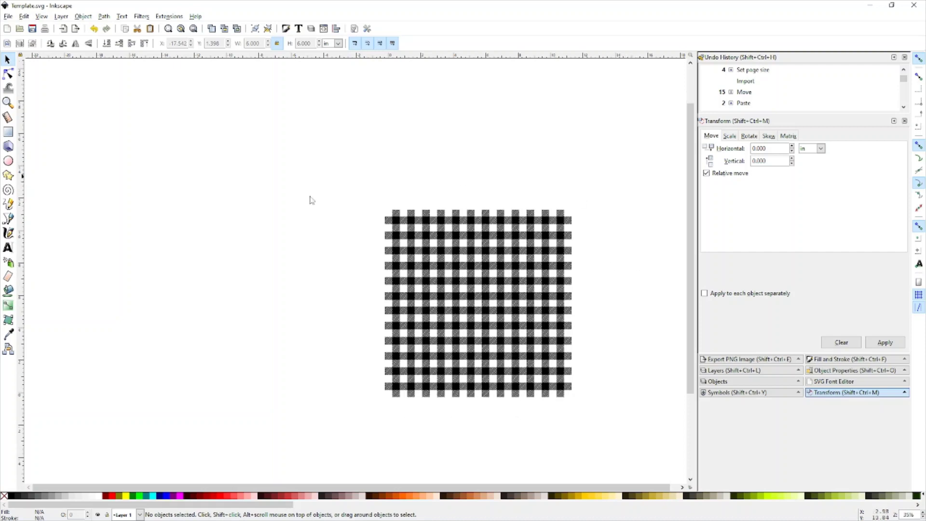